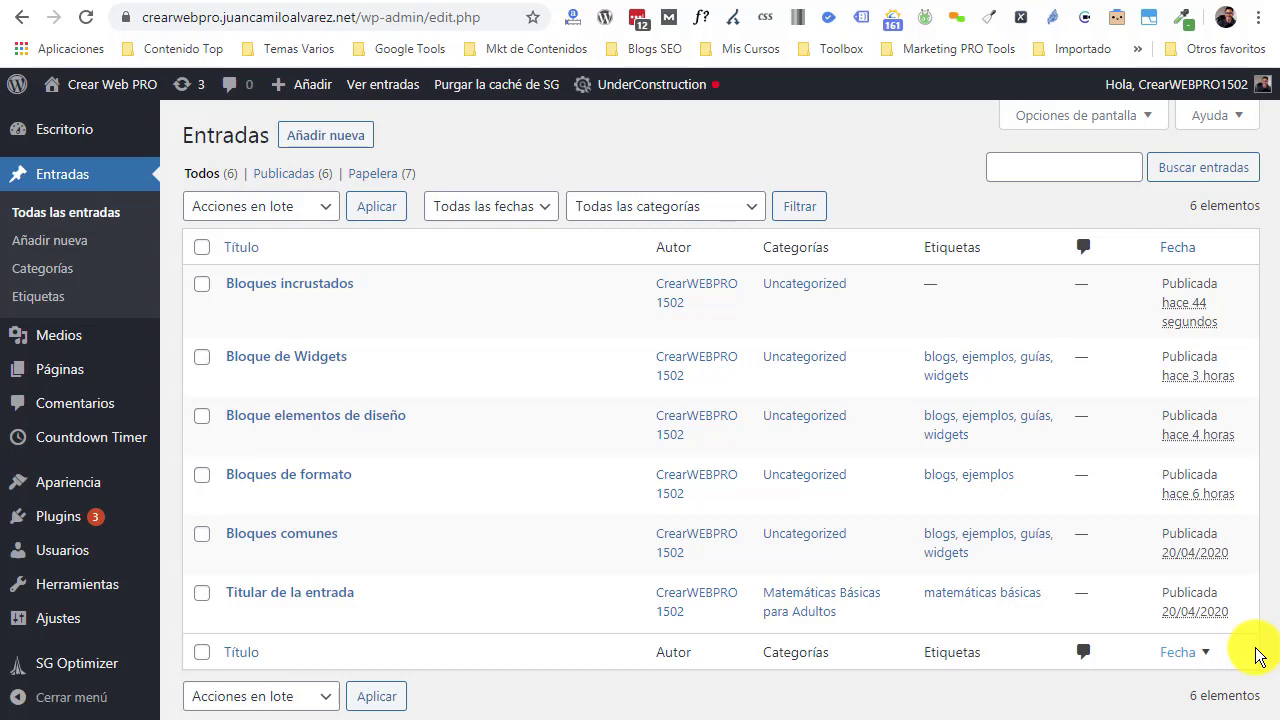
Step: Open the post "Bloques incrustados" for editing and expand the Incrustados category of the block library
mouse_move(300, 295)
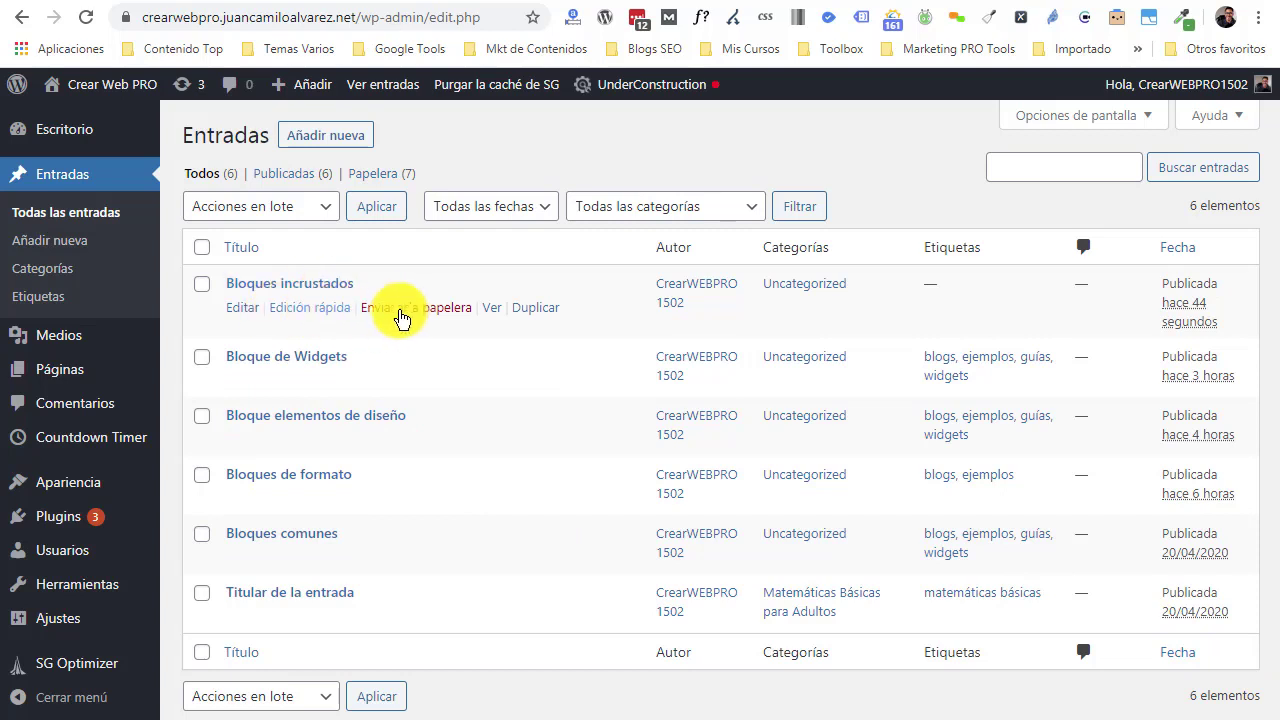
click(253, 315)
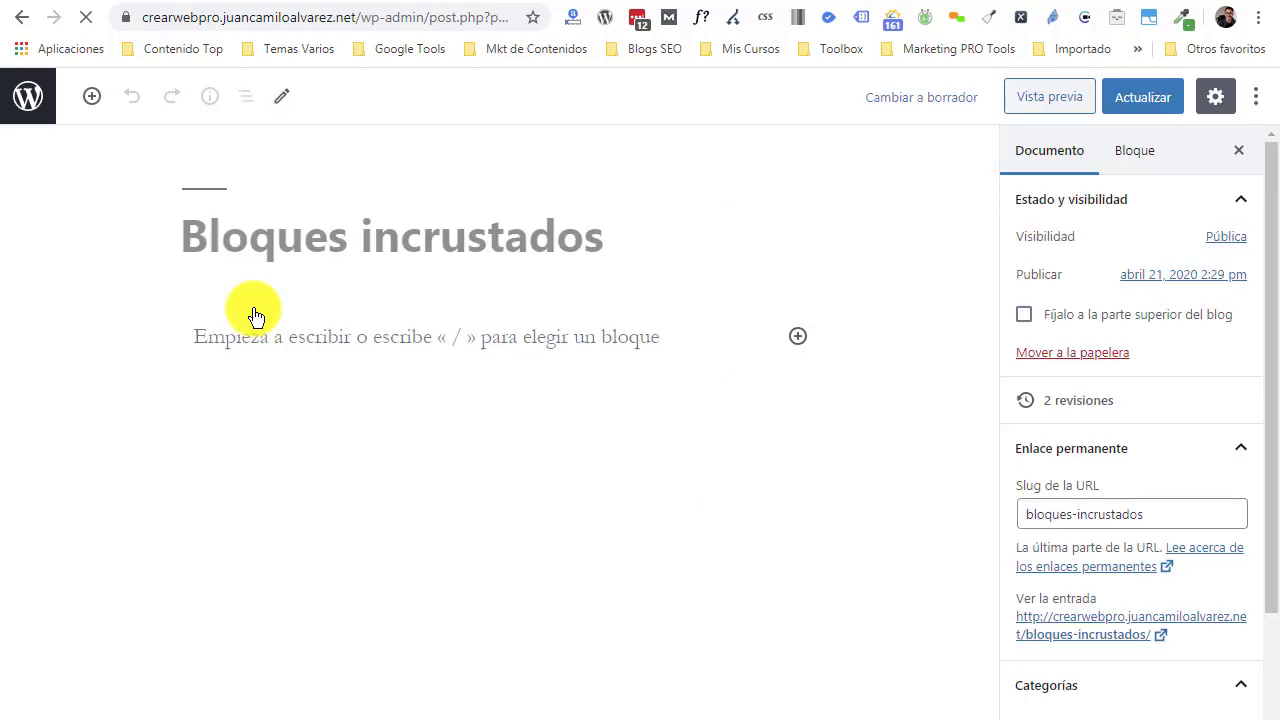
click(91, 96)
drag(464, 284, 334, 531)
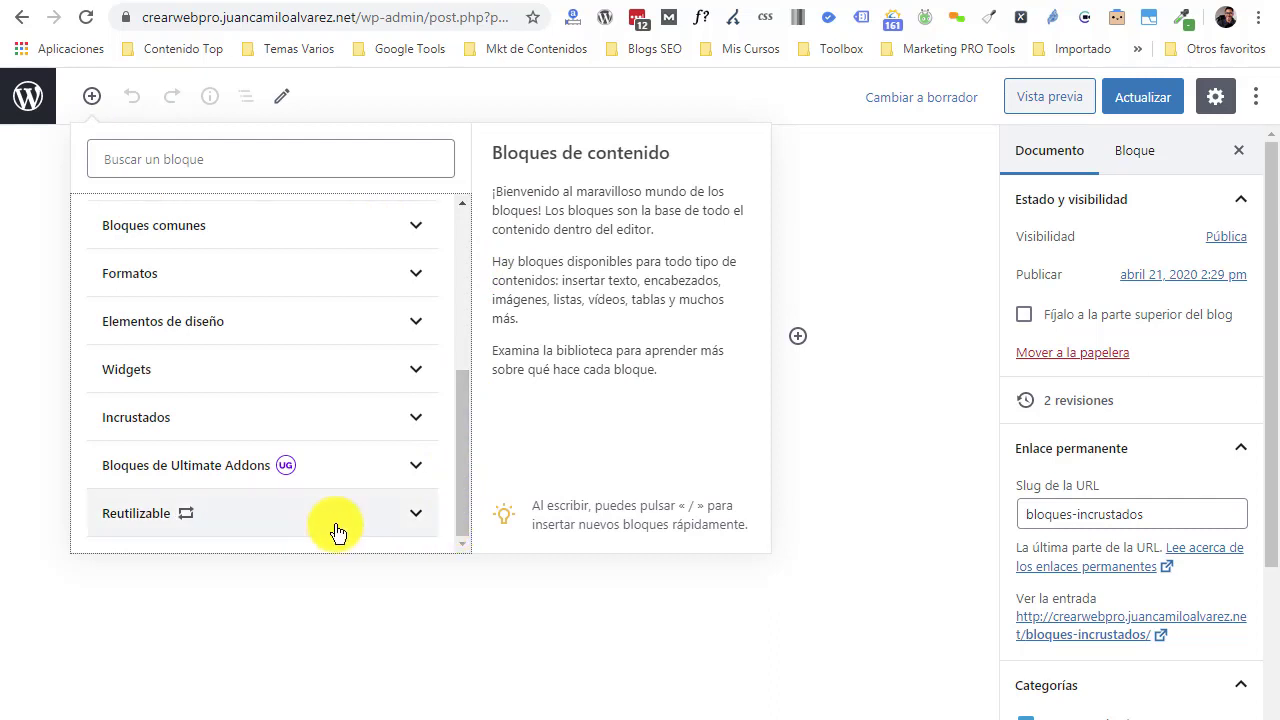
click(189, 417)
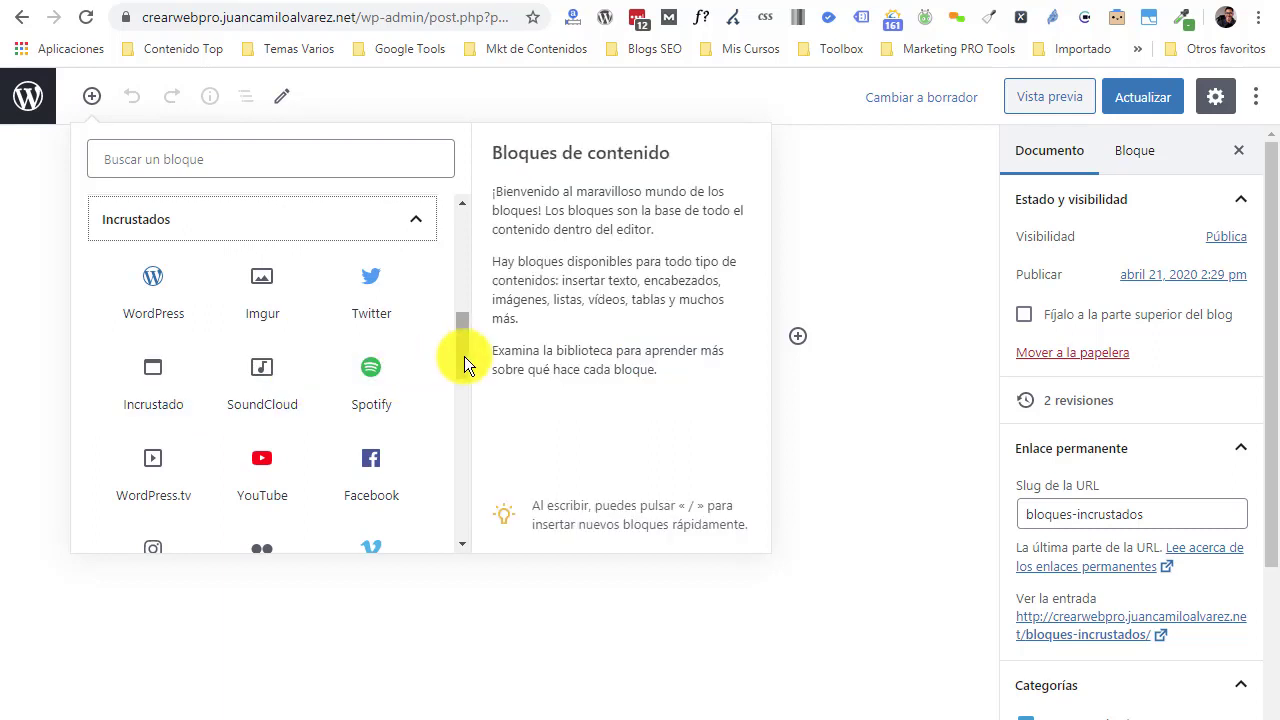
Step: Look through the available embed blocks and insert a Twitter block into the post
scroll(464, 358, down, 2)
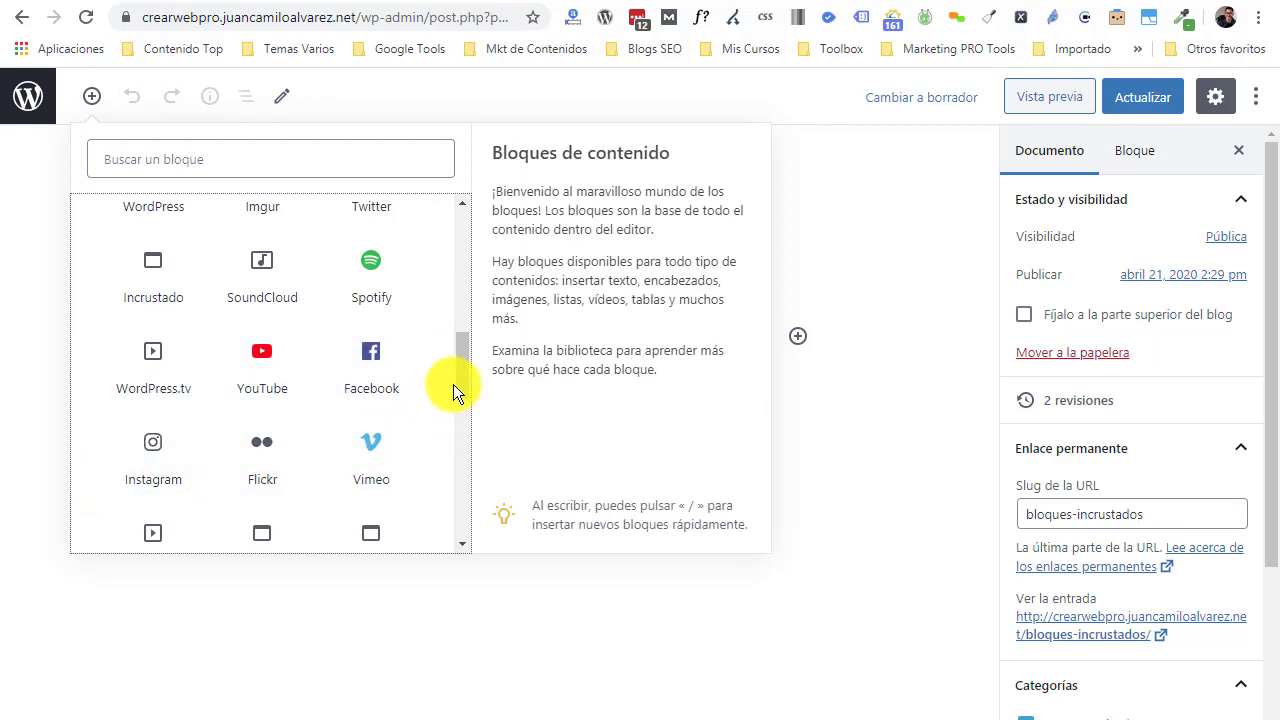
drag(464, 378, 461, 222)
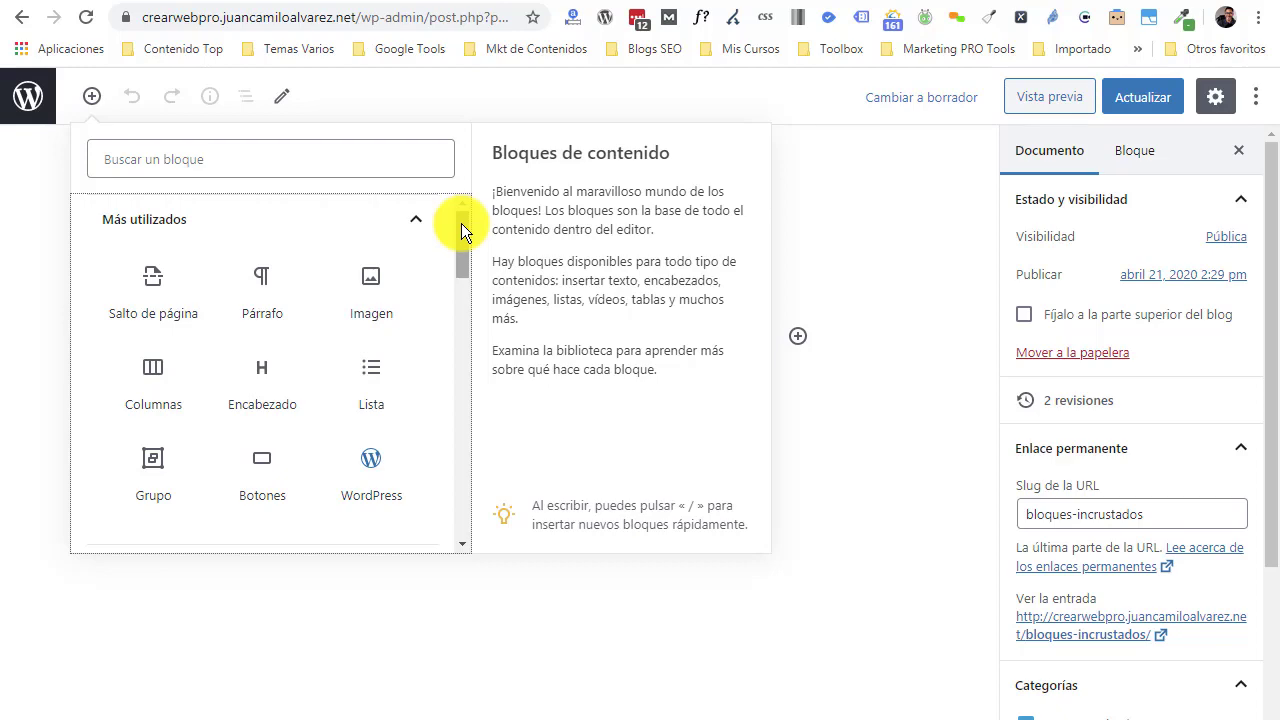
drag(462, 267, 496, 351)
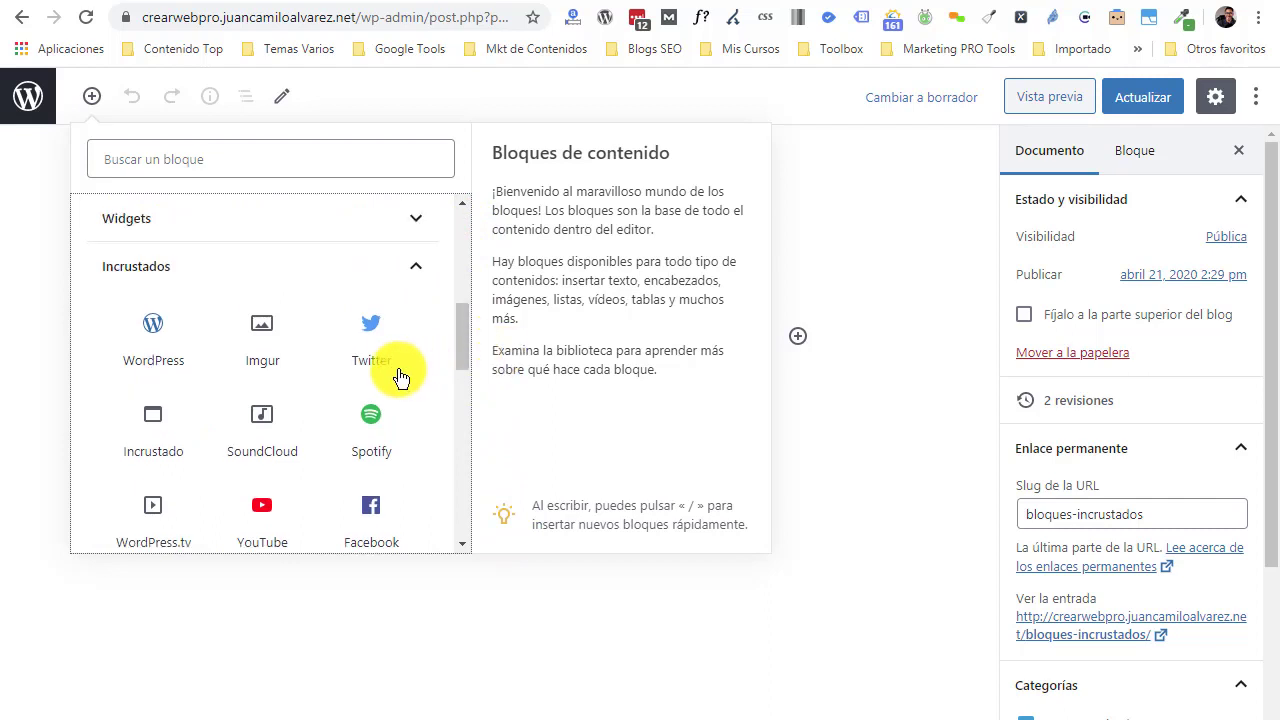
click(373, 339)
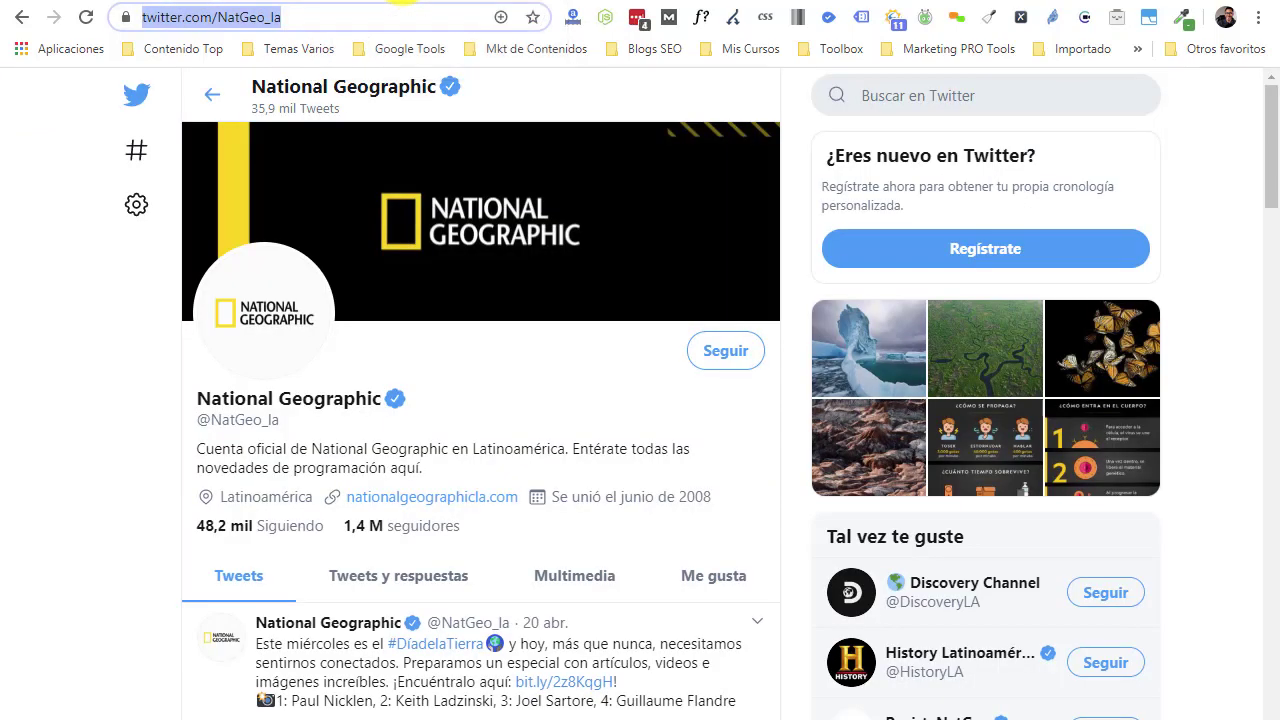
click(424, 2)
click(225, 3)
text(https://twitter.com/NatGeo_la)
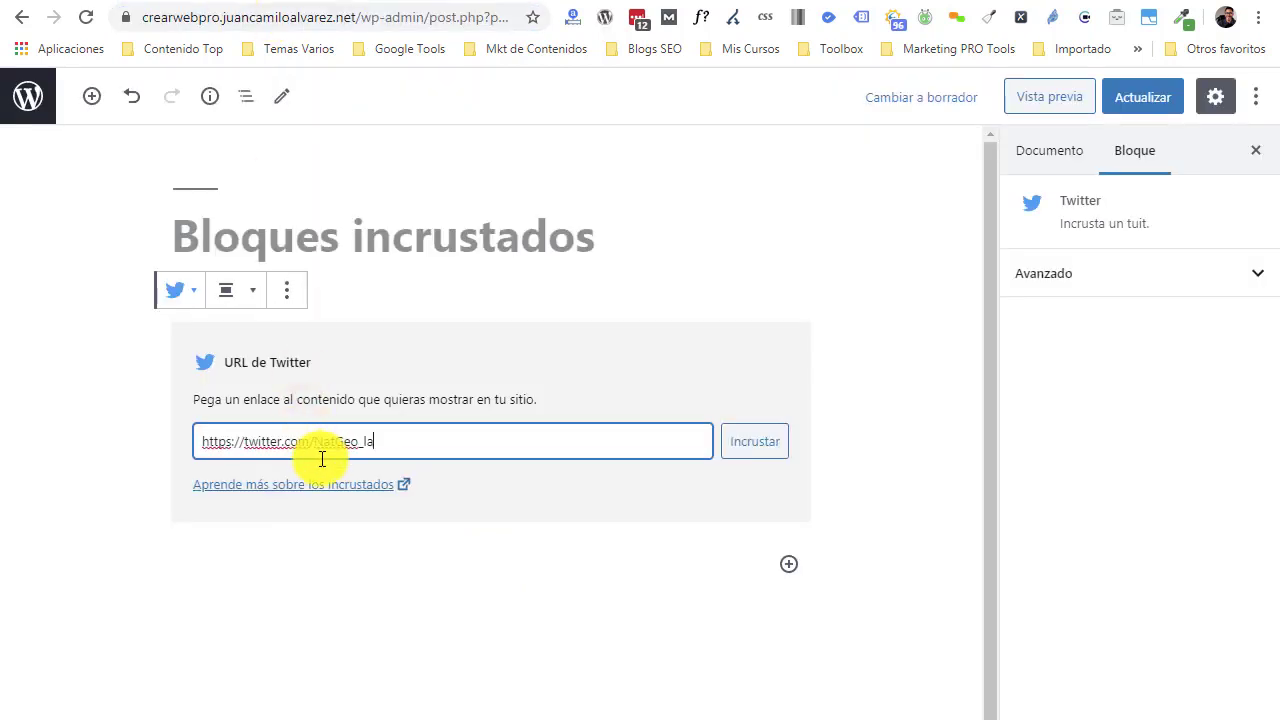
click(756, 449)
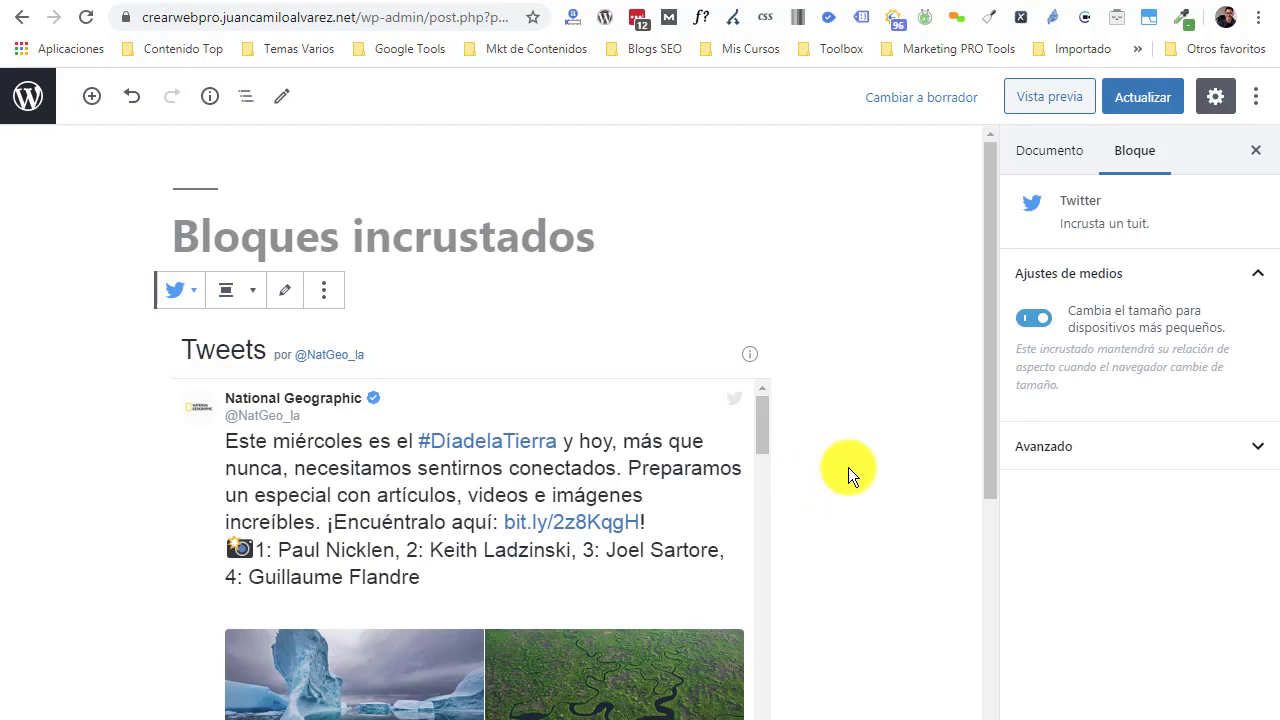
Step: Review the embedded Twitter timeline in the editor and in a preview of the post
scroll(848, 467, down, 2)
scroll(809, 466, up, 2)
scroll(809, 465, down, 1)
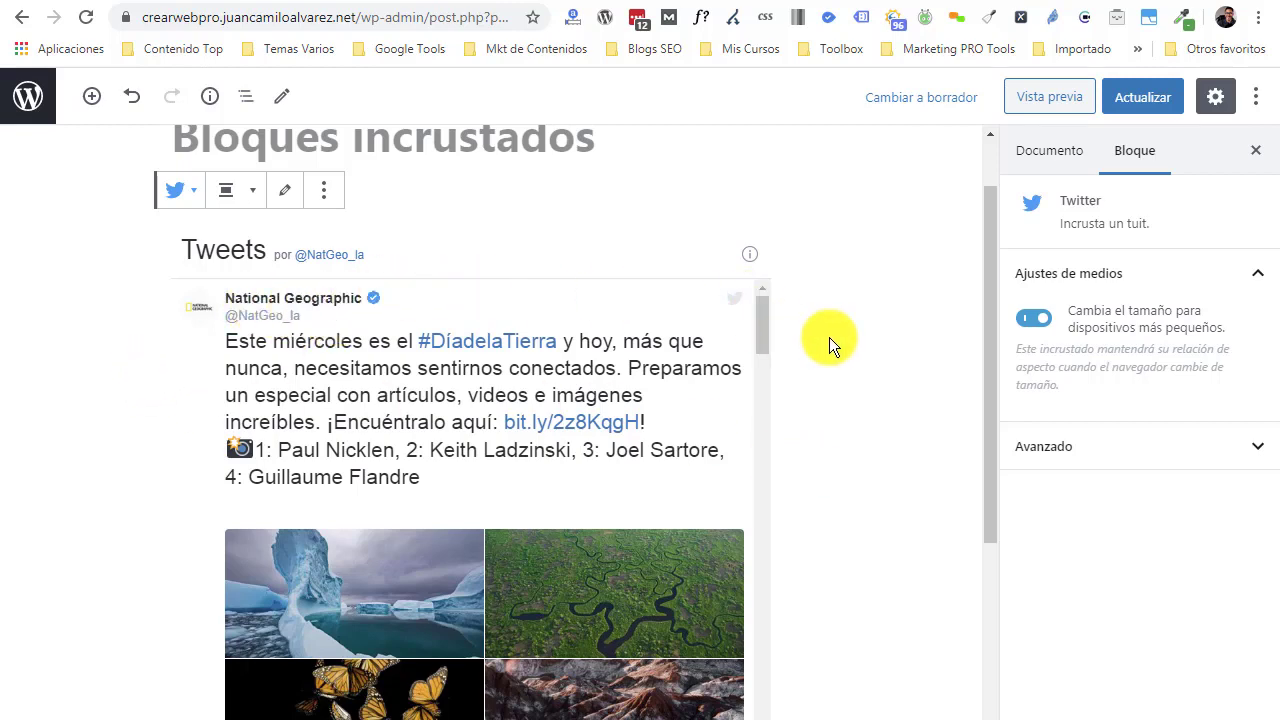
scroll(843, 400, down, 4)
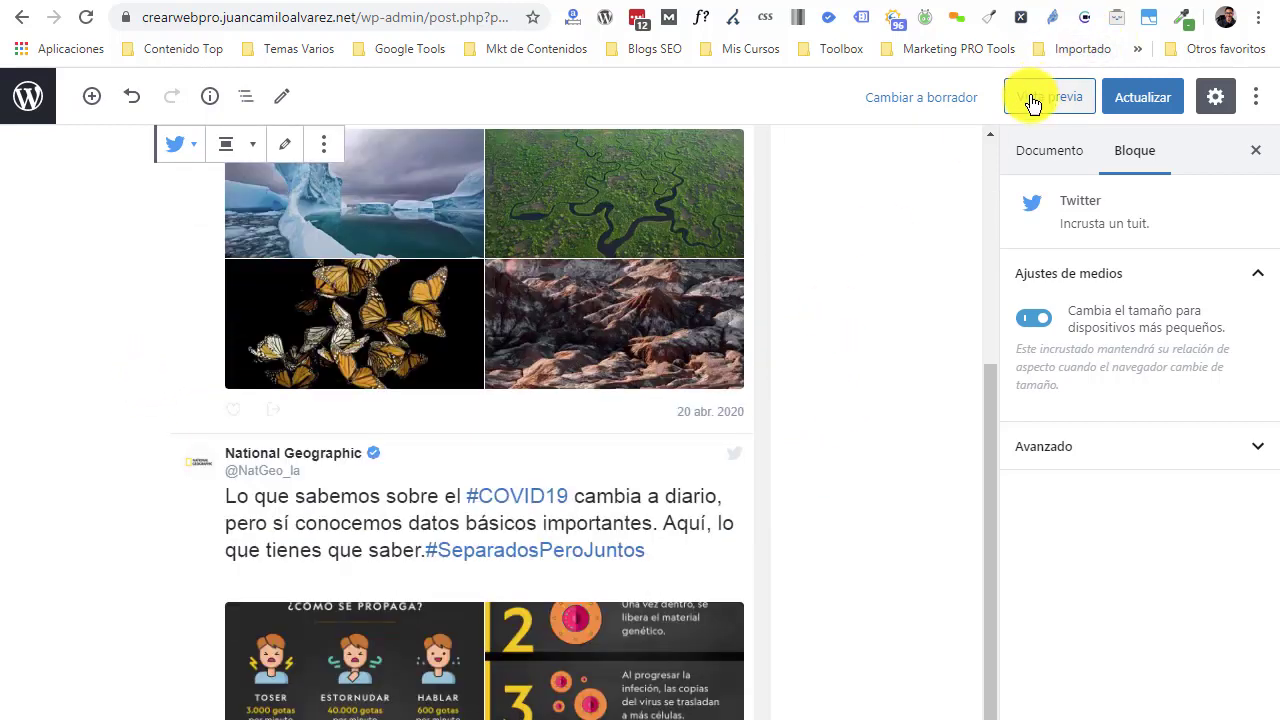
click(1033, 104)
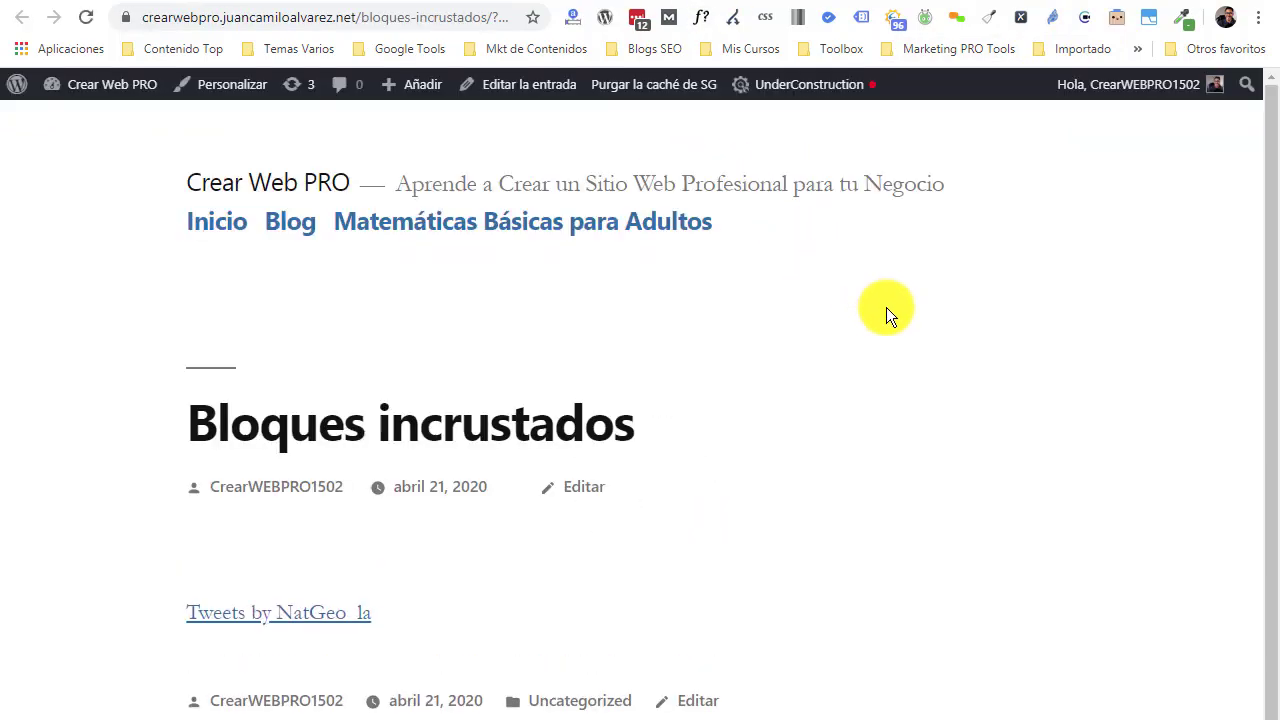
scroll(886, 308, down, 5)
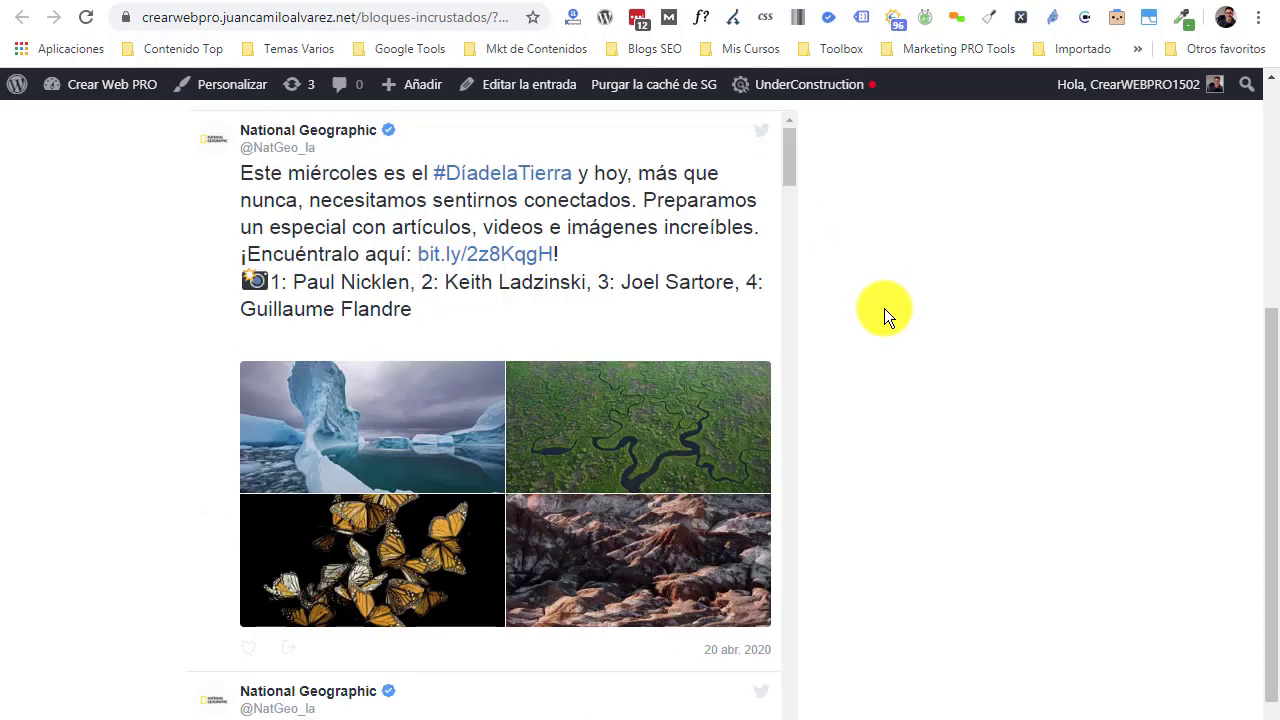
scroll(884, 308, up, 4)
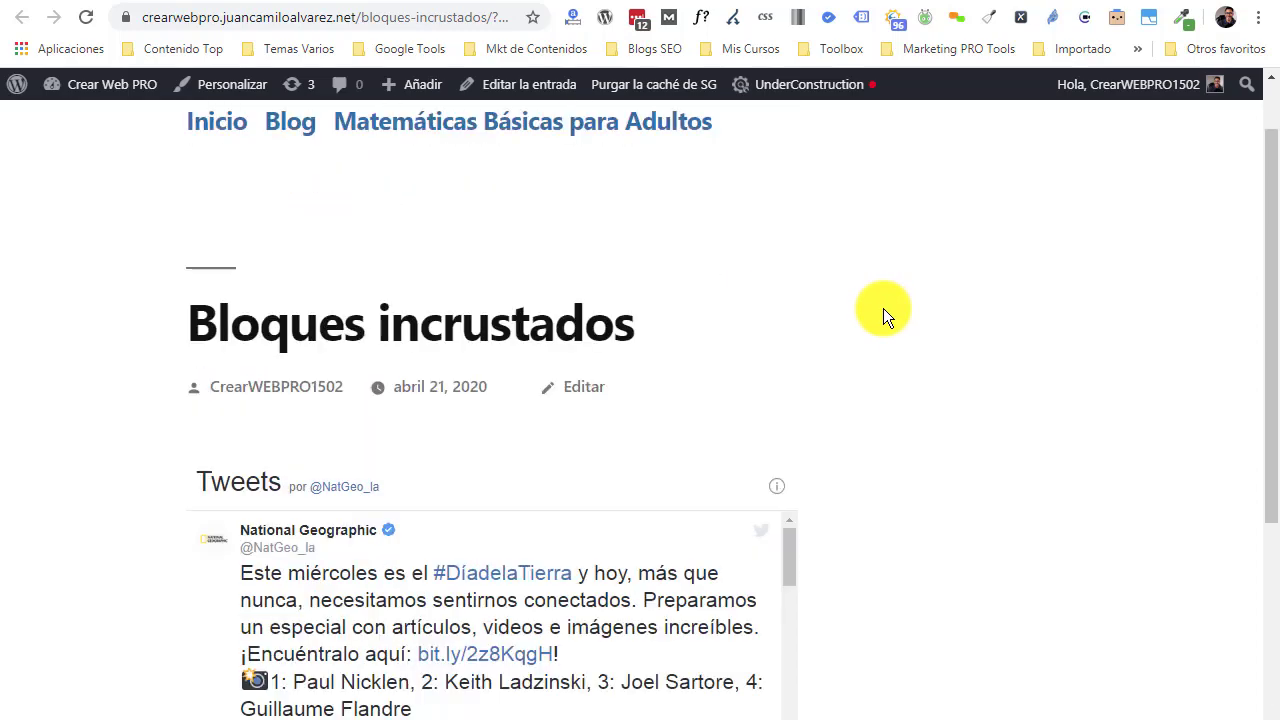
scroll(876, 310, down, 5)
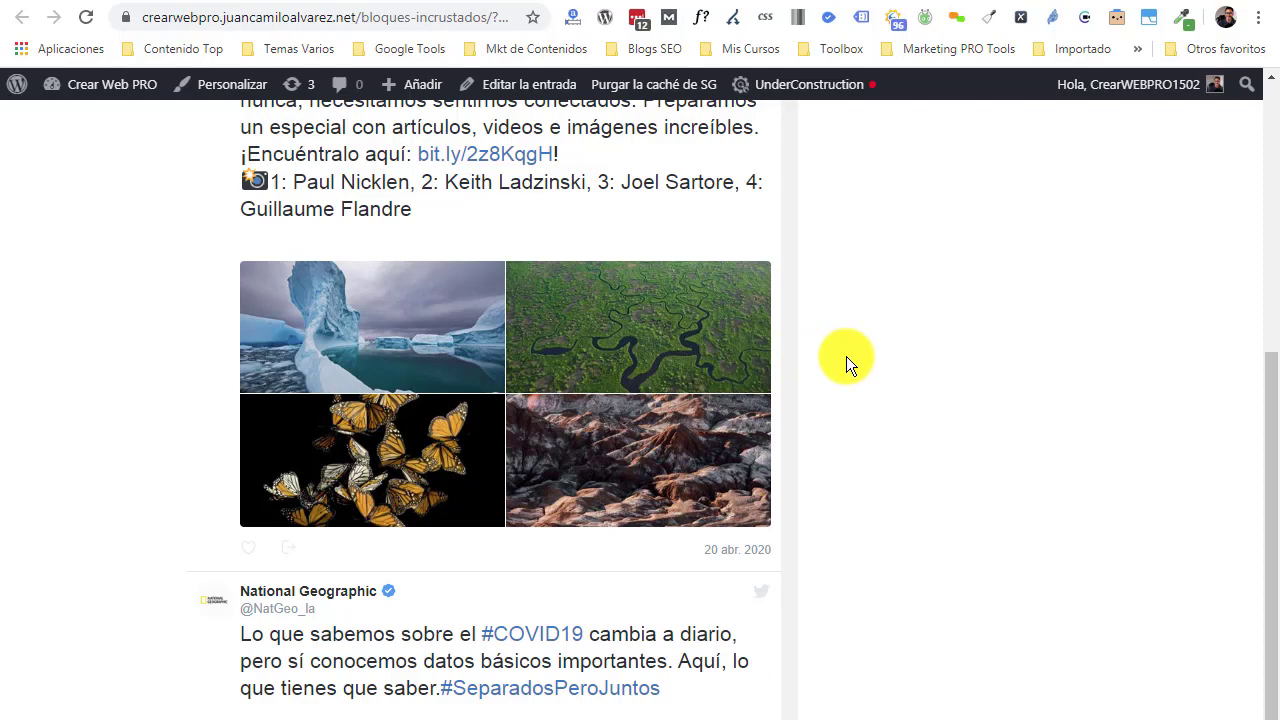
scroll(860, 404, down, 4)
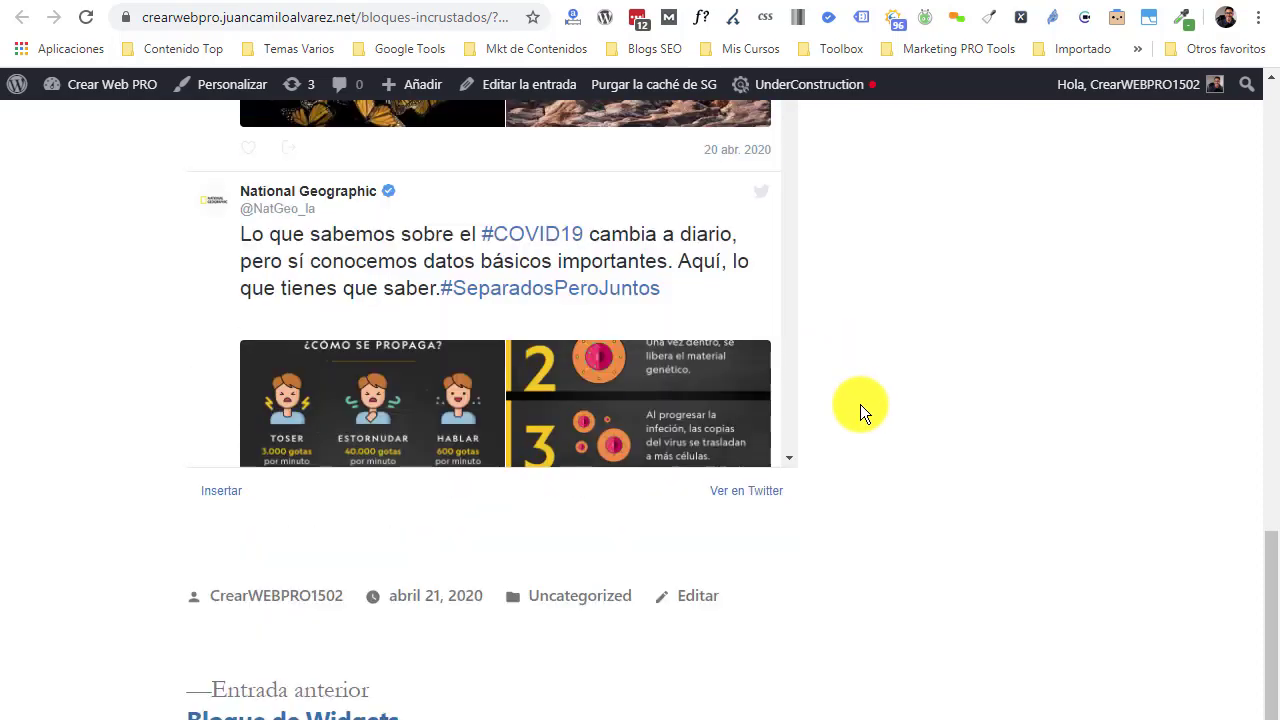
scroll(860, 404, up, 2)
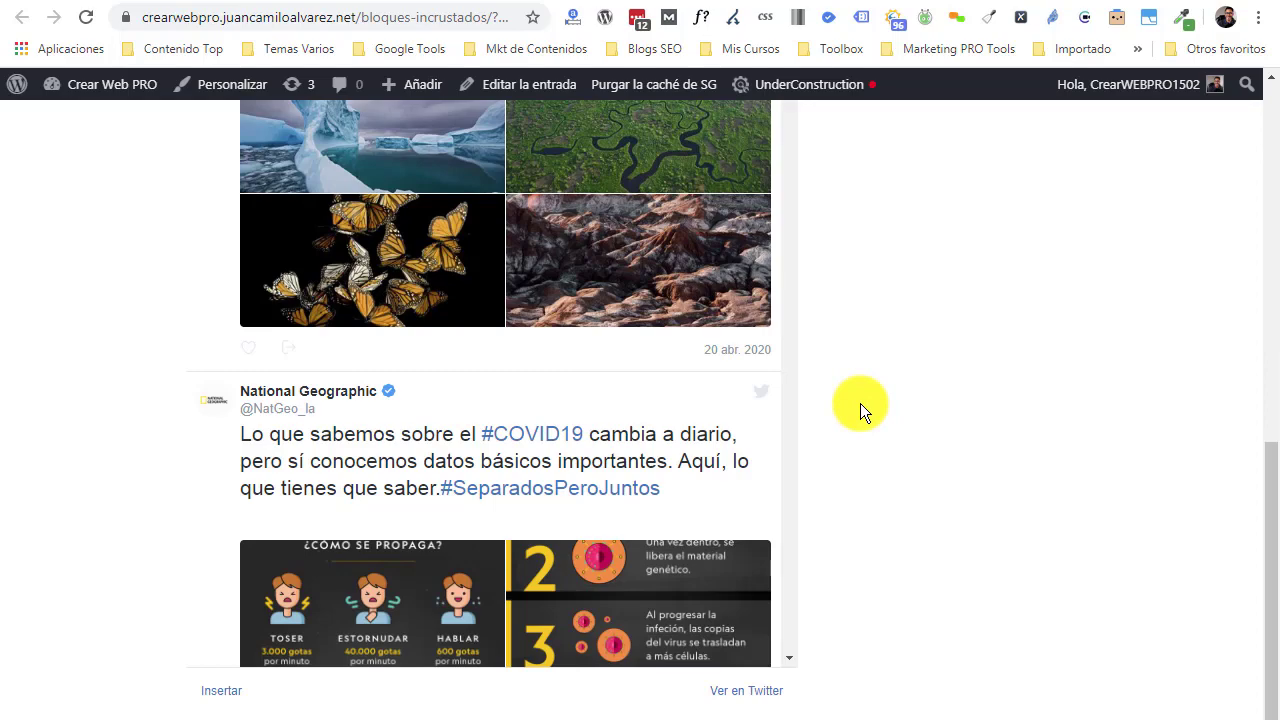
scroll(860, 403, up, 8)
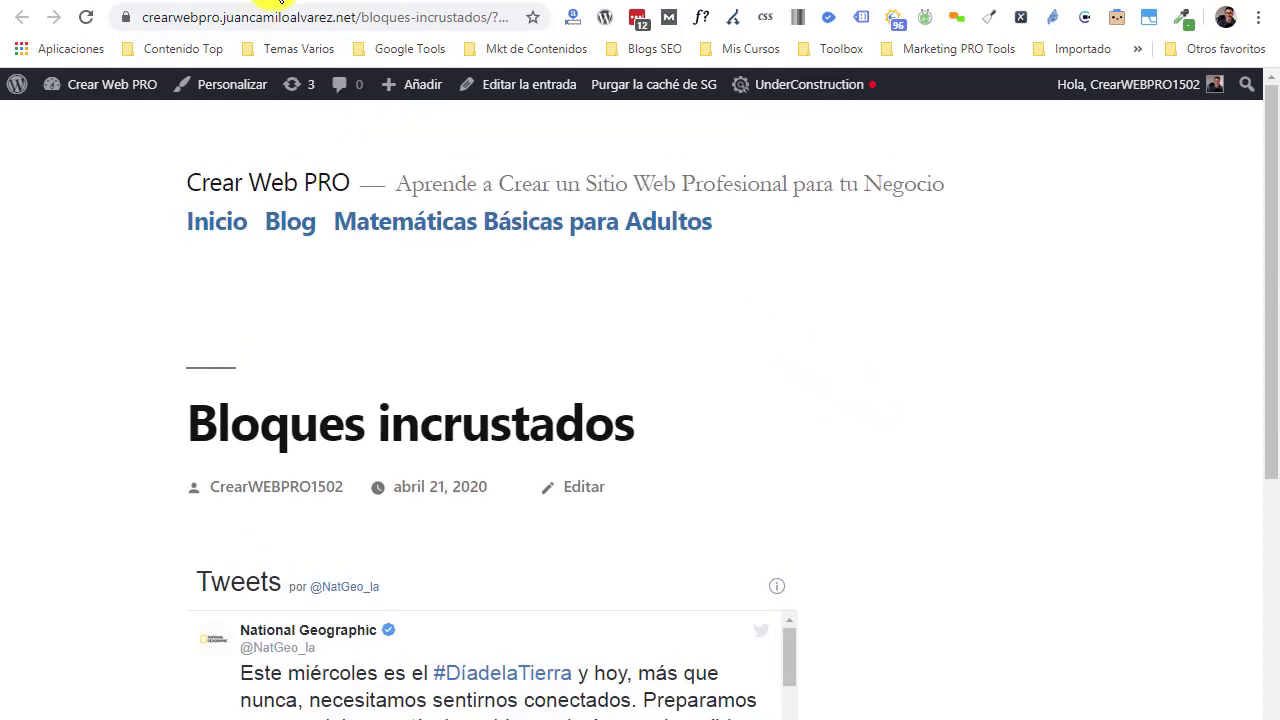
Step: Return to the post editor and update the published post
key(ctrl+Tab)
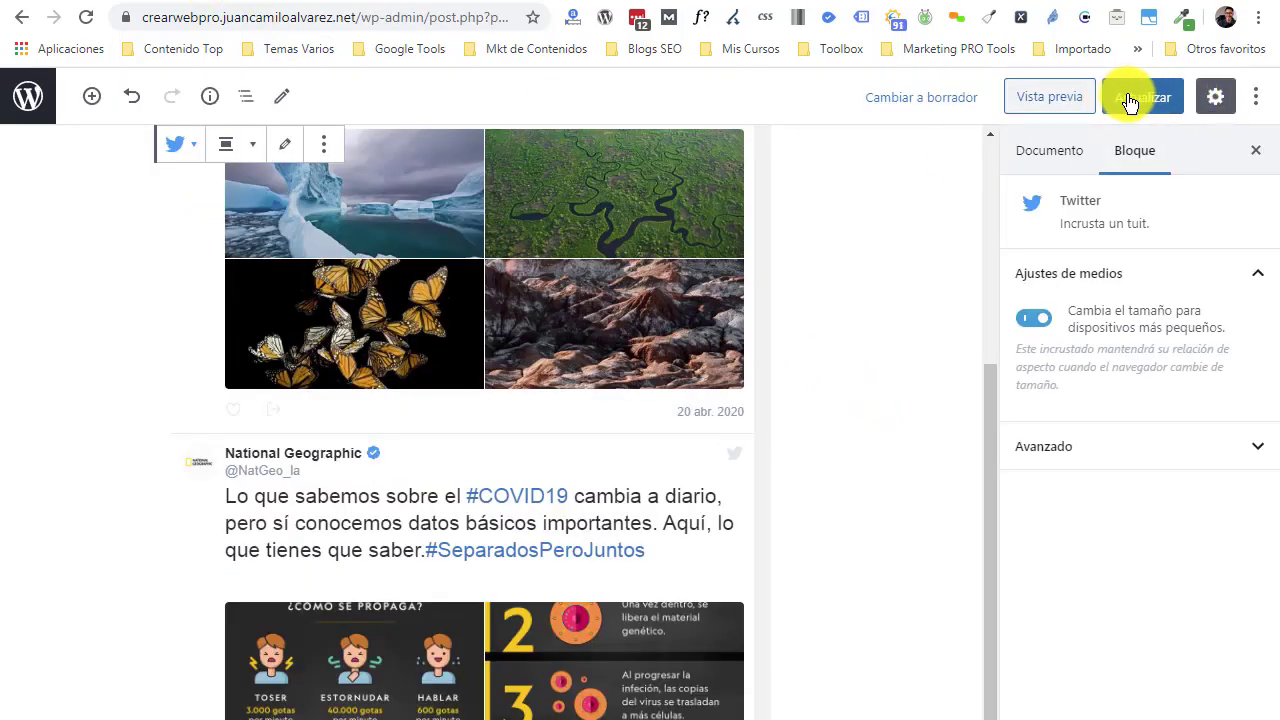
click(1138, 96)
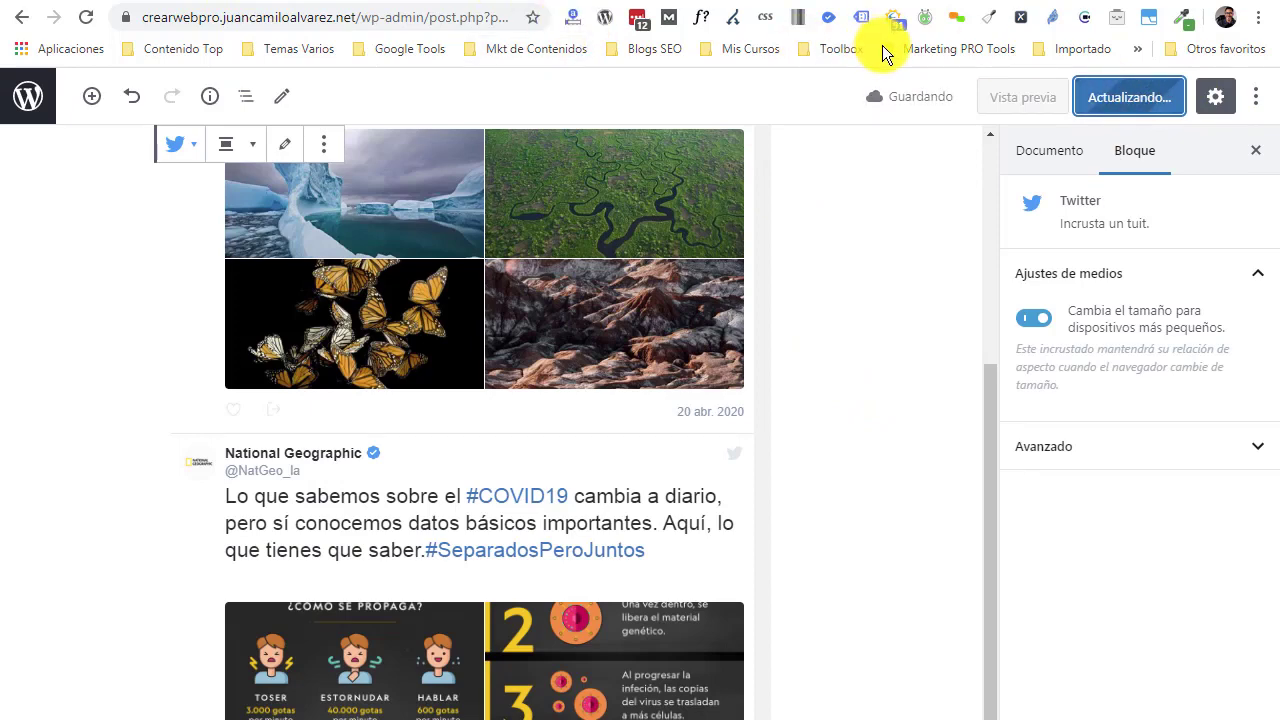
Step: Insert an Imgur embed block from the Incrustados category below the Twitter timeline
scroll(795, 367, down, 5)
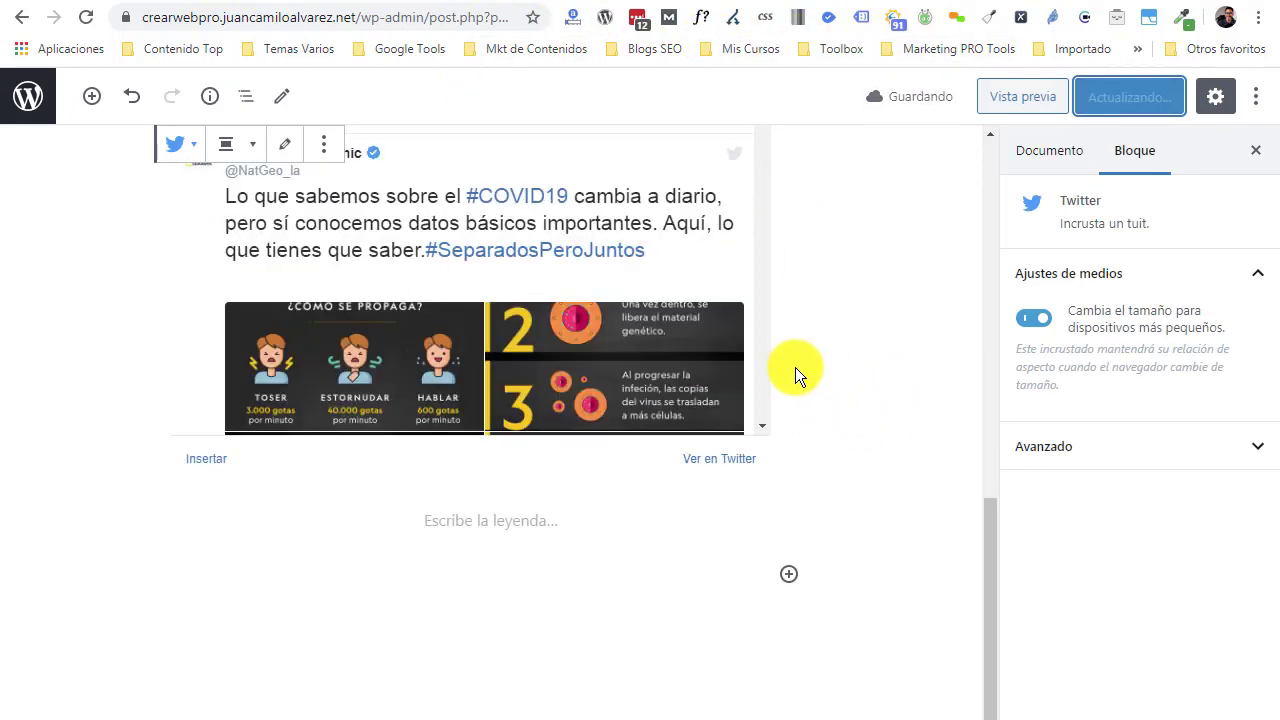
click(790, 463)
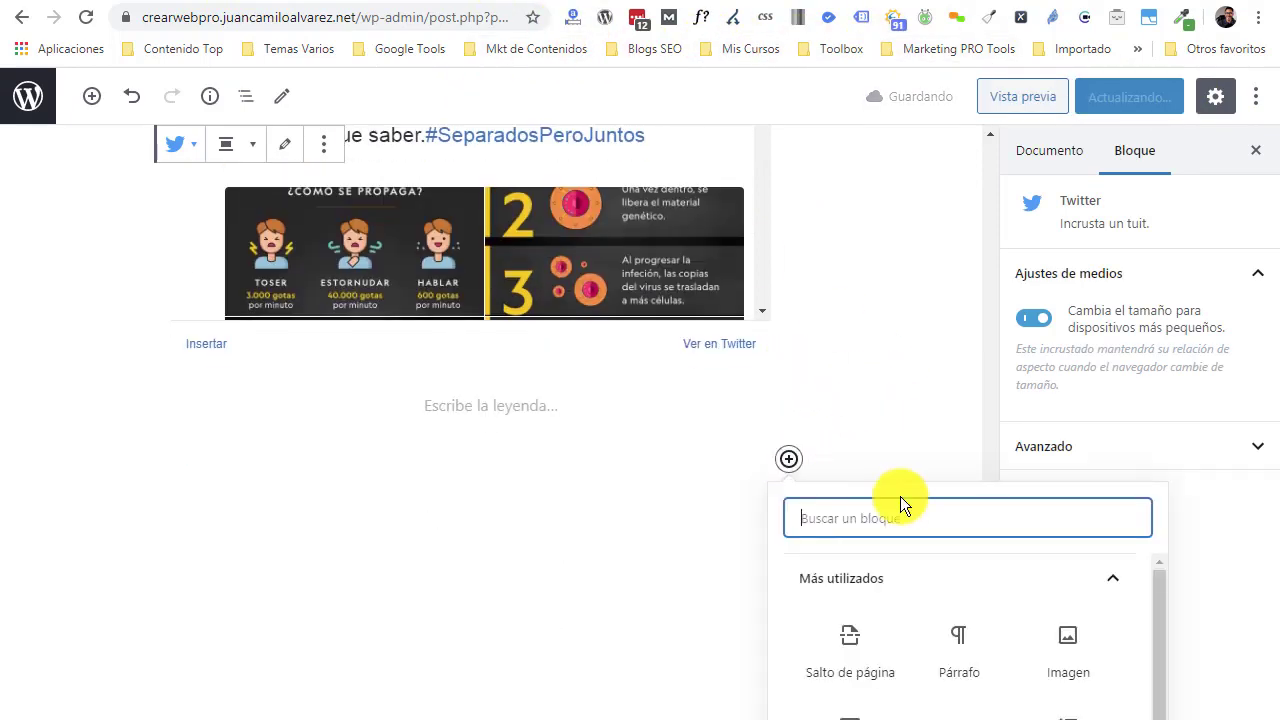
click(92, 97)
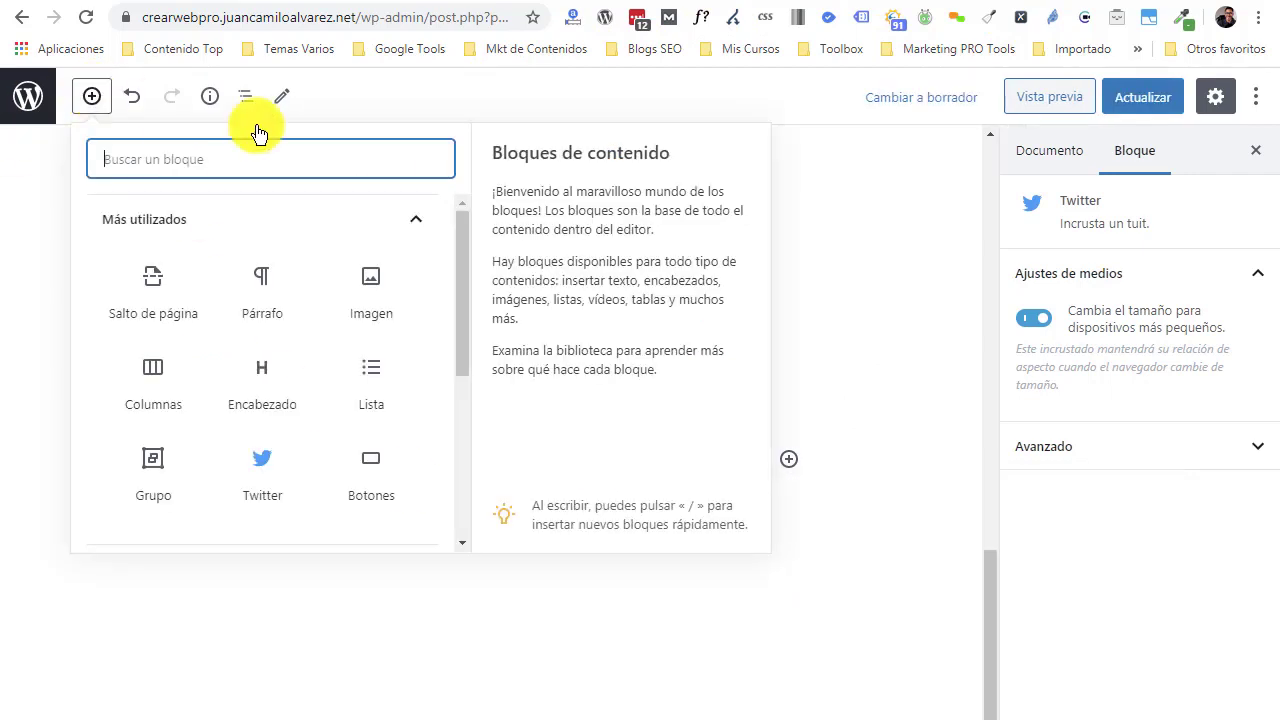
drag(467, 319, 470, 480)
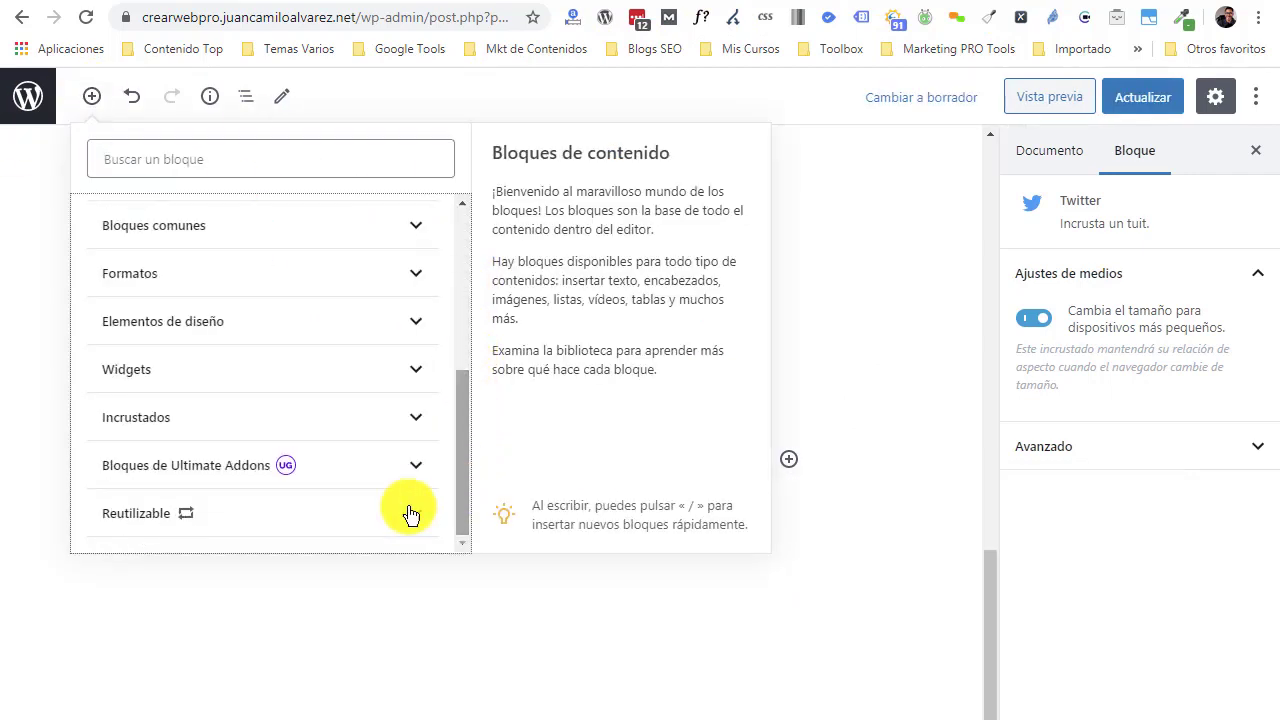
click(251, 420)
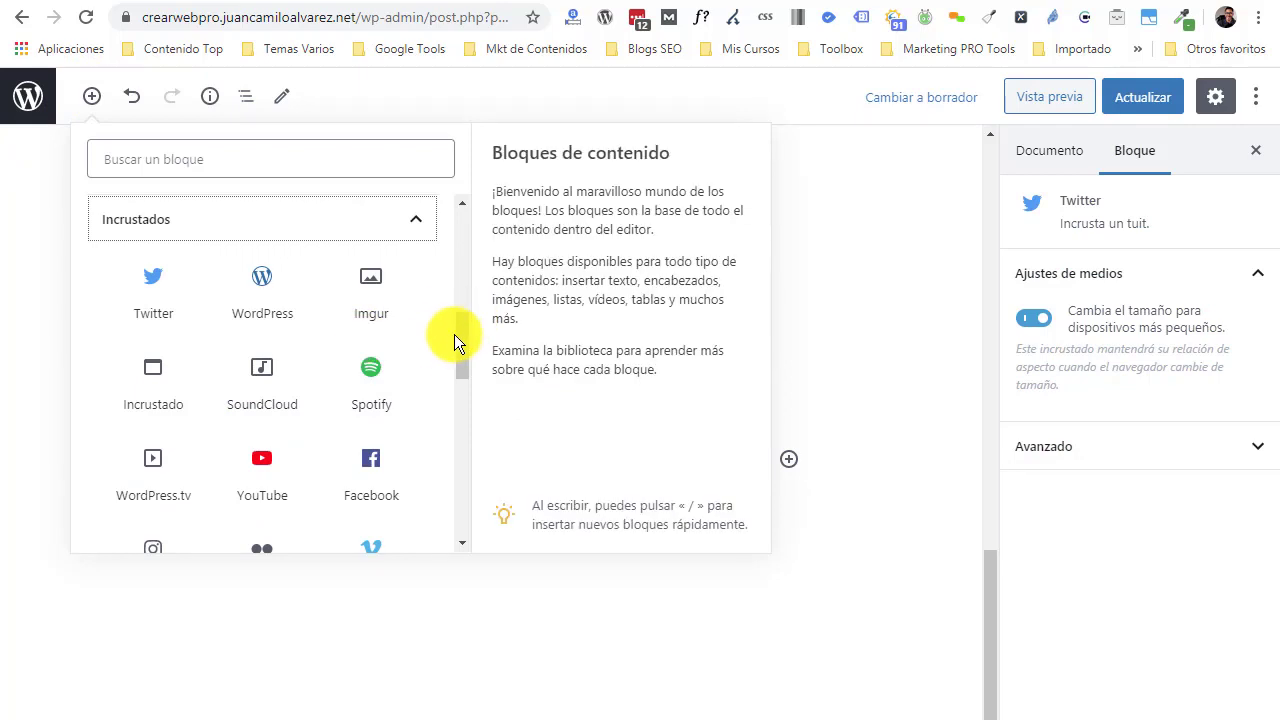
drag(460, 337, 463, 343)
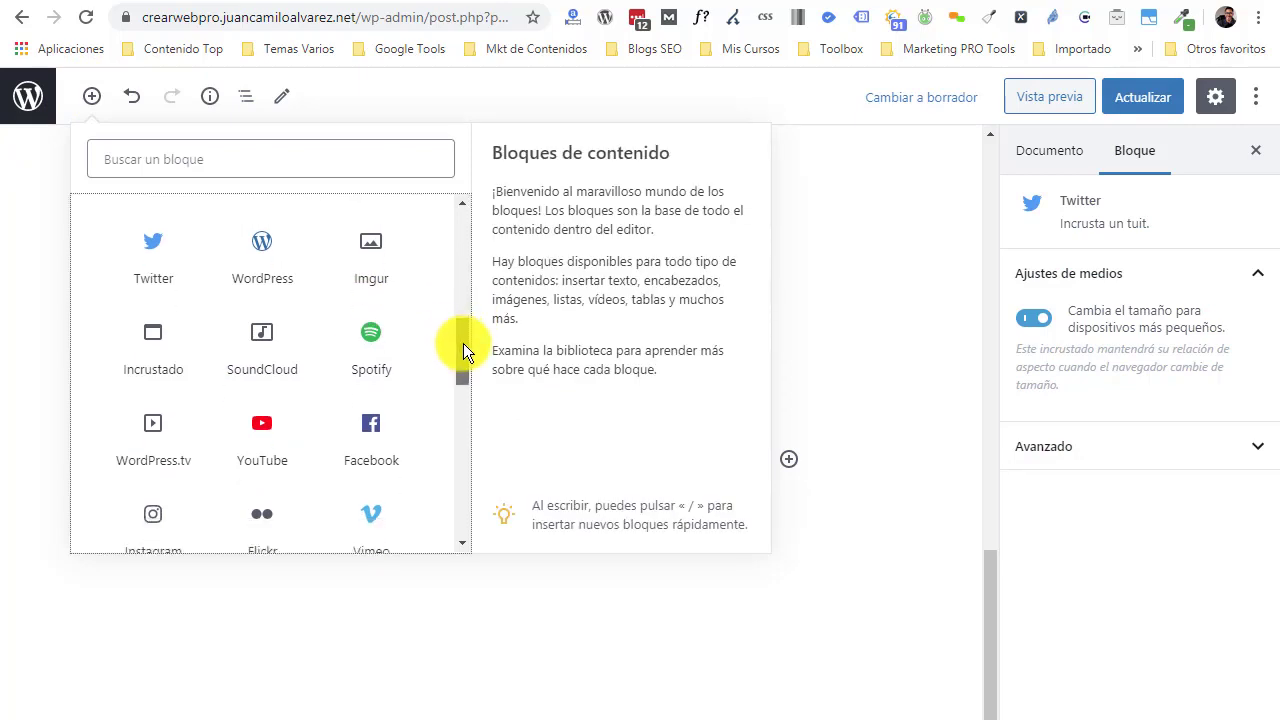
click(371, 268)
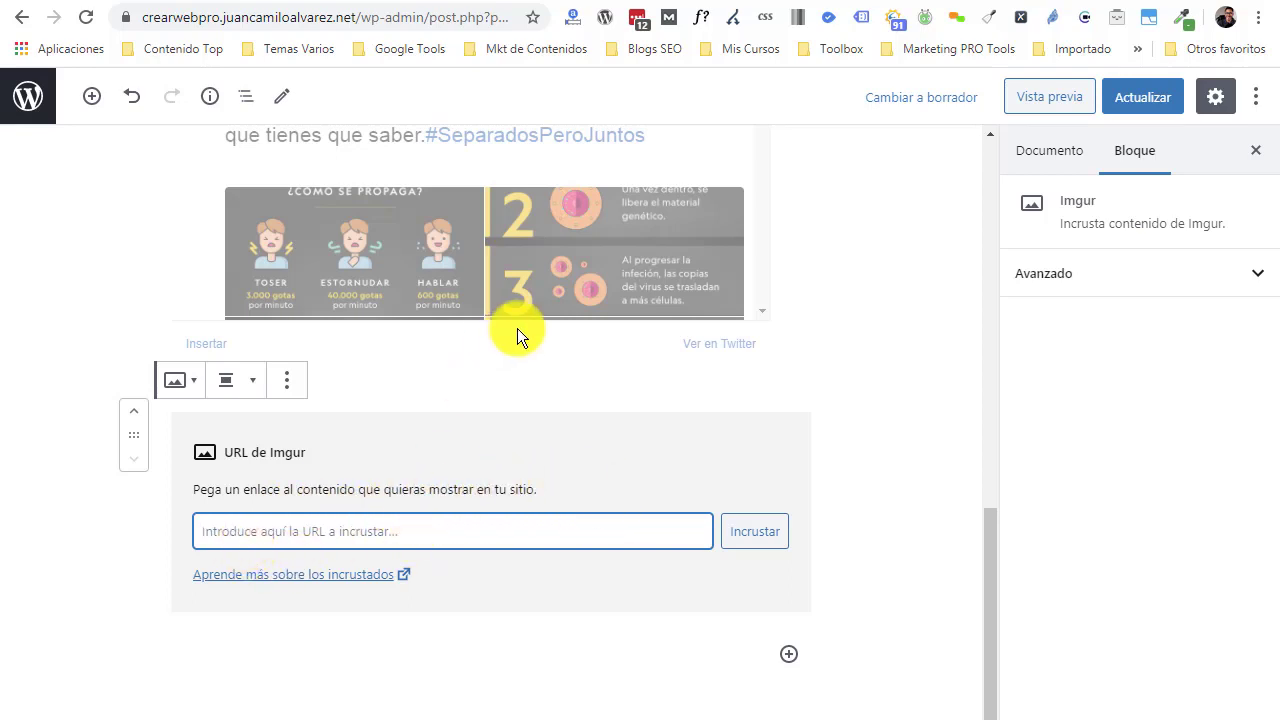
Step: Switch to the open Imgur post "It's tough being a cartoonist today", dismiss the translation offer and copy the page's address
key(ctrl+Tab)
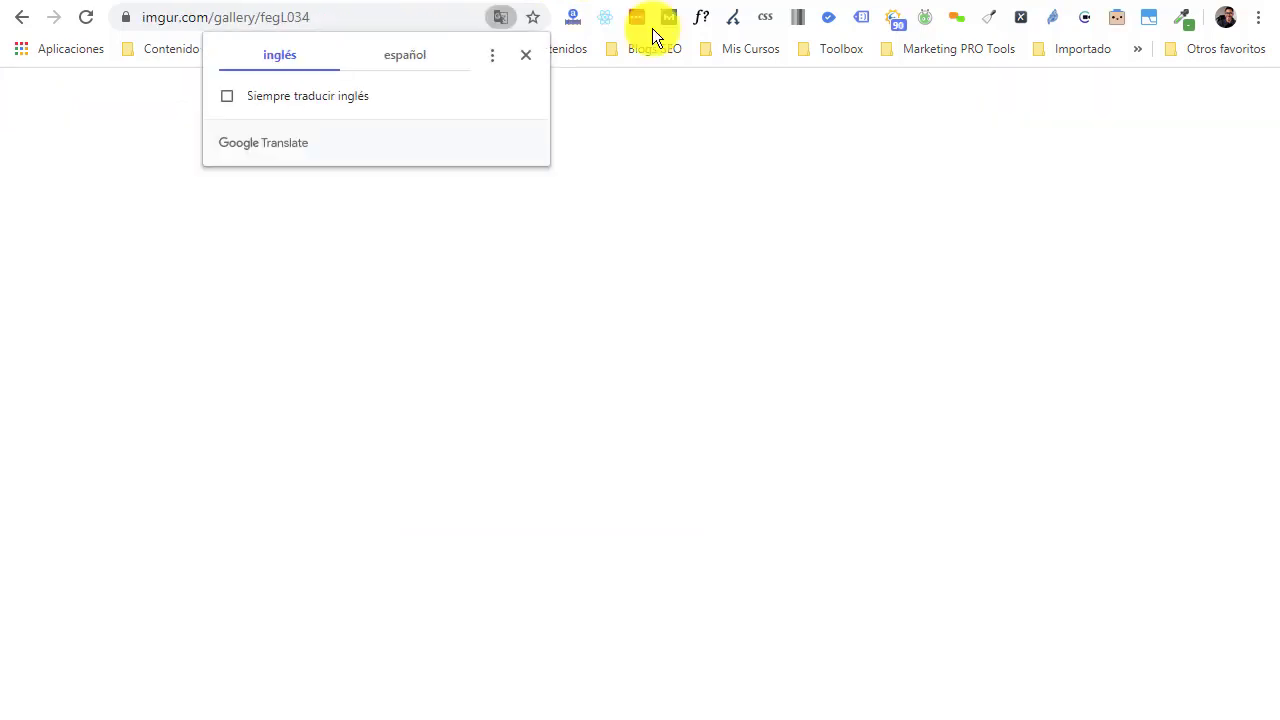
click(526, 56)
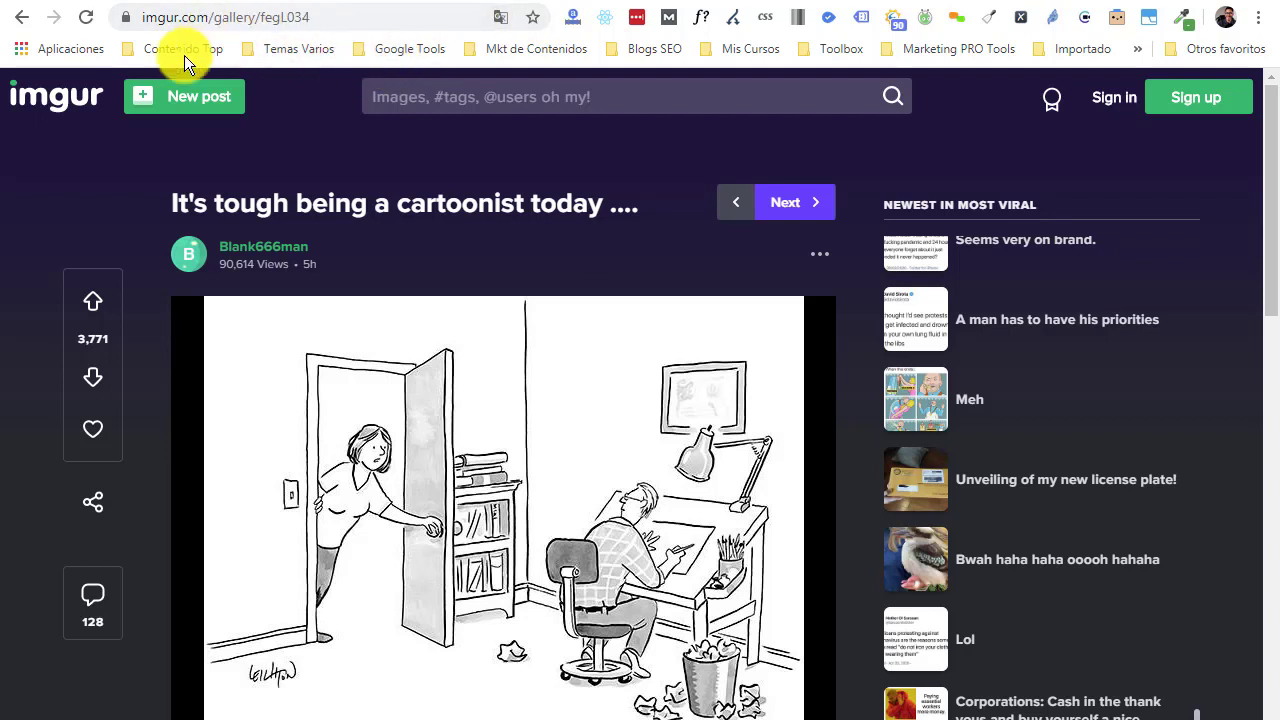
click(191, 17)
key(ctrl+c)
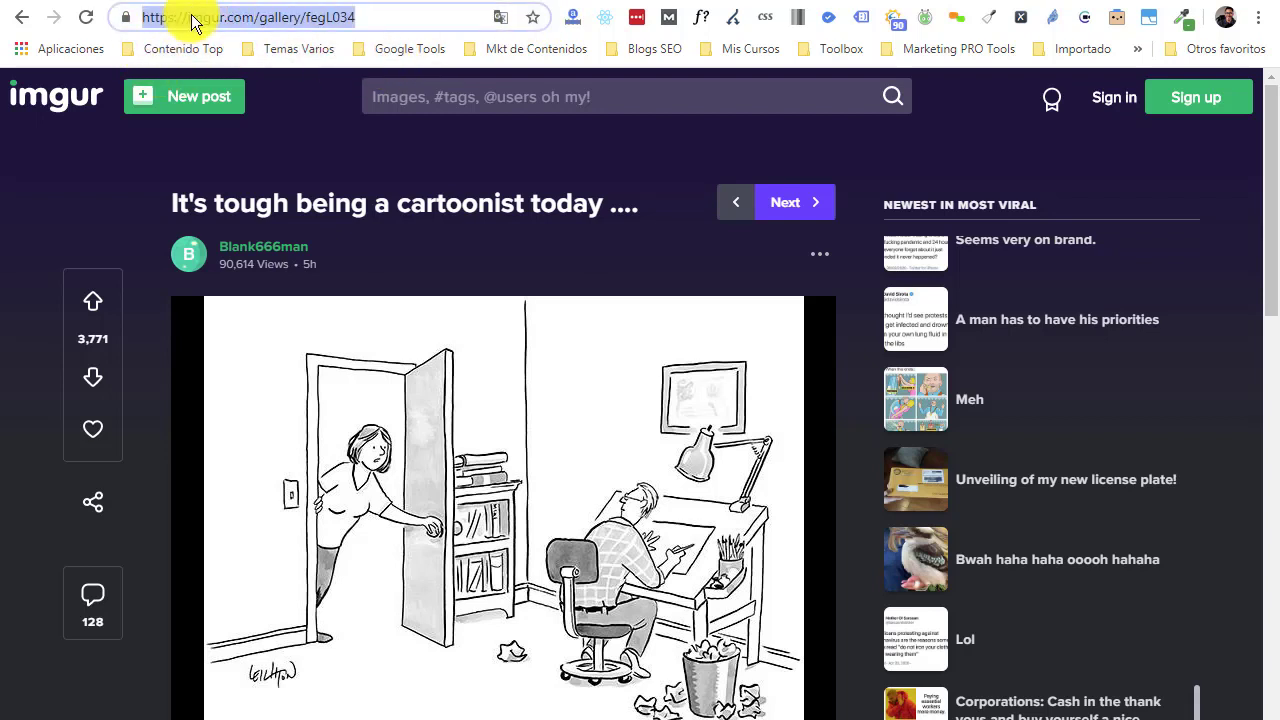
click(340, 0)
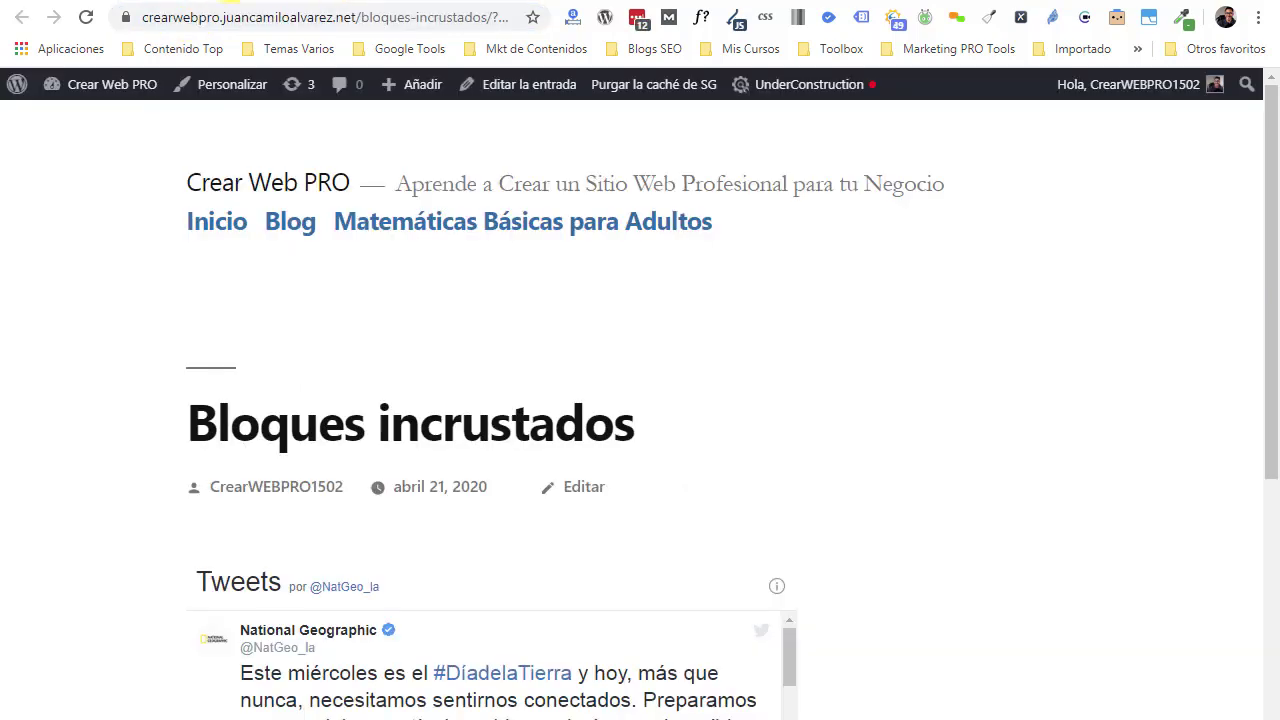
click(205, 2)
key(ctrl+v)
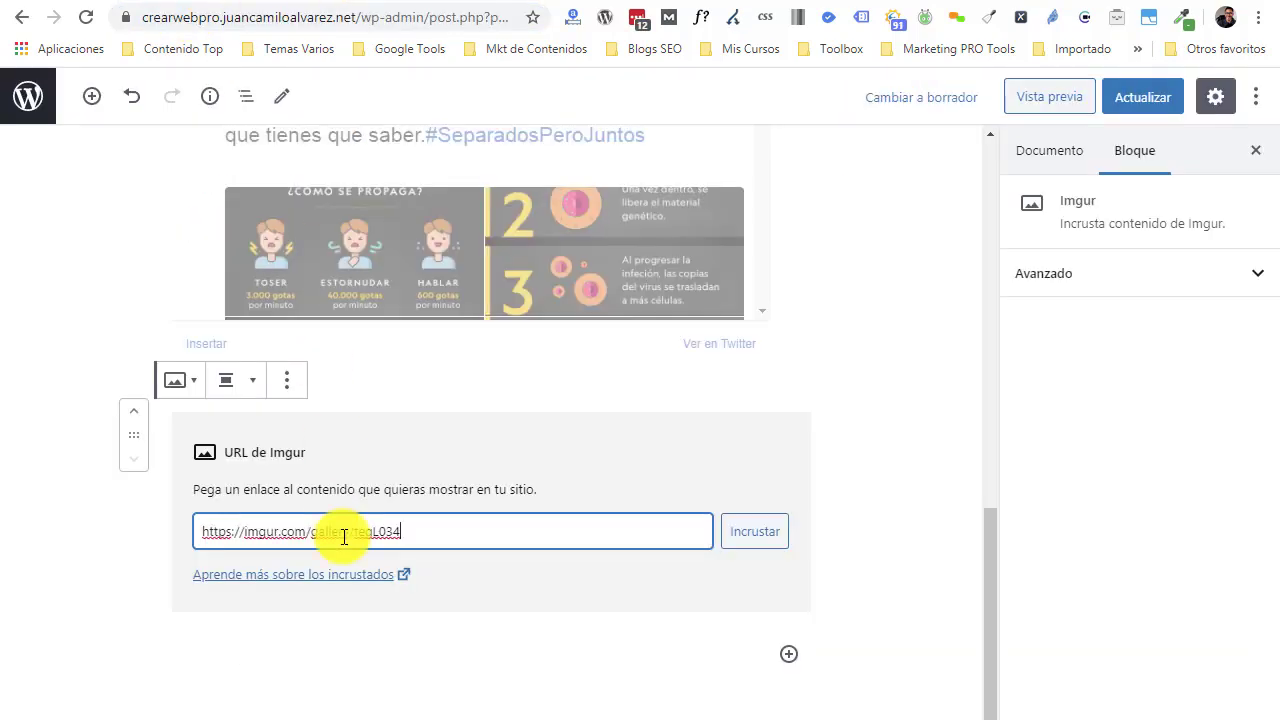
click(752, 535)
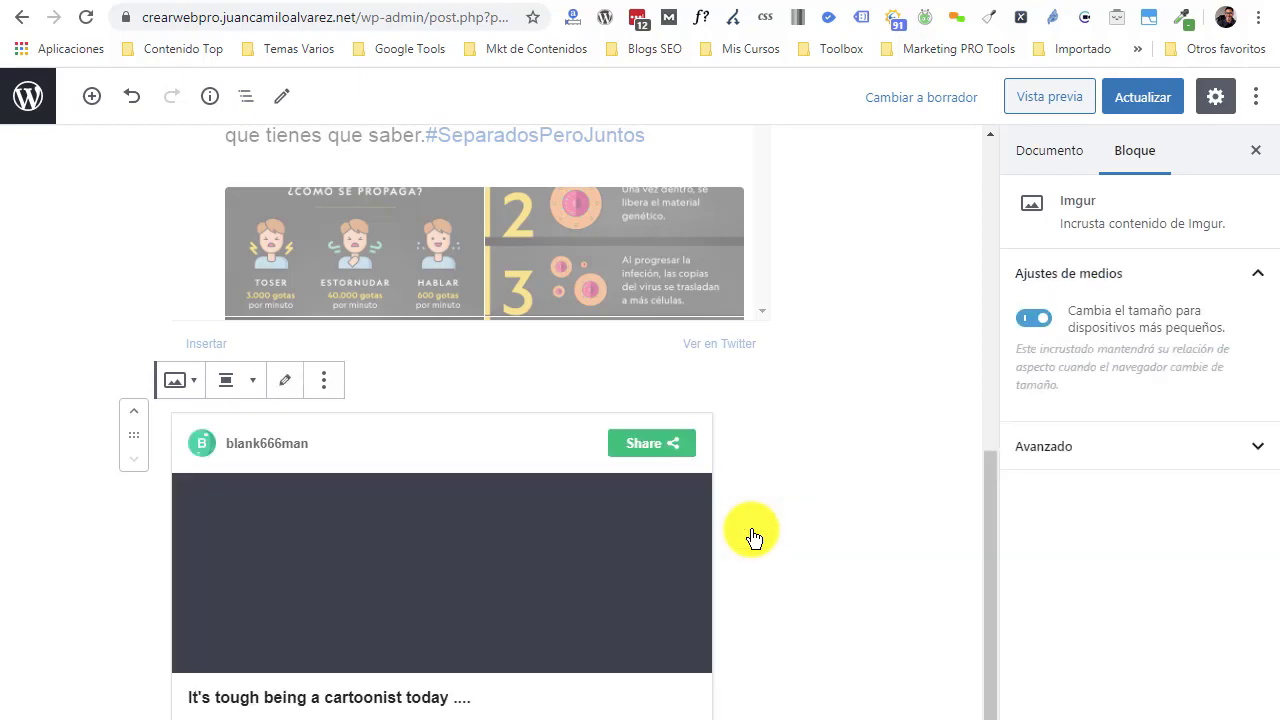
scroll(754, 538, down, 2)
scroll(751, 529, up, 2)
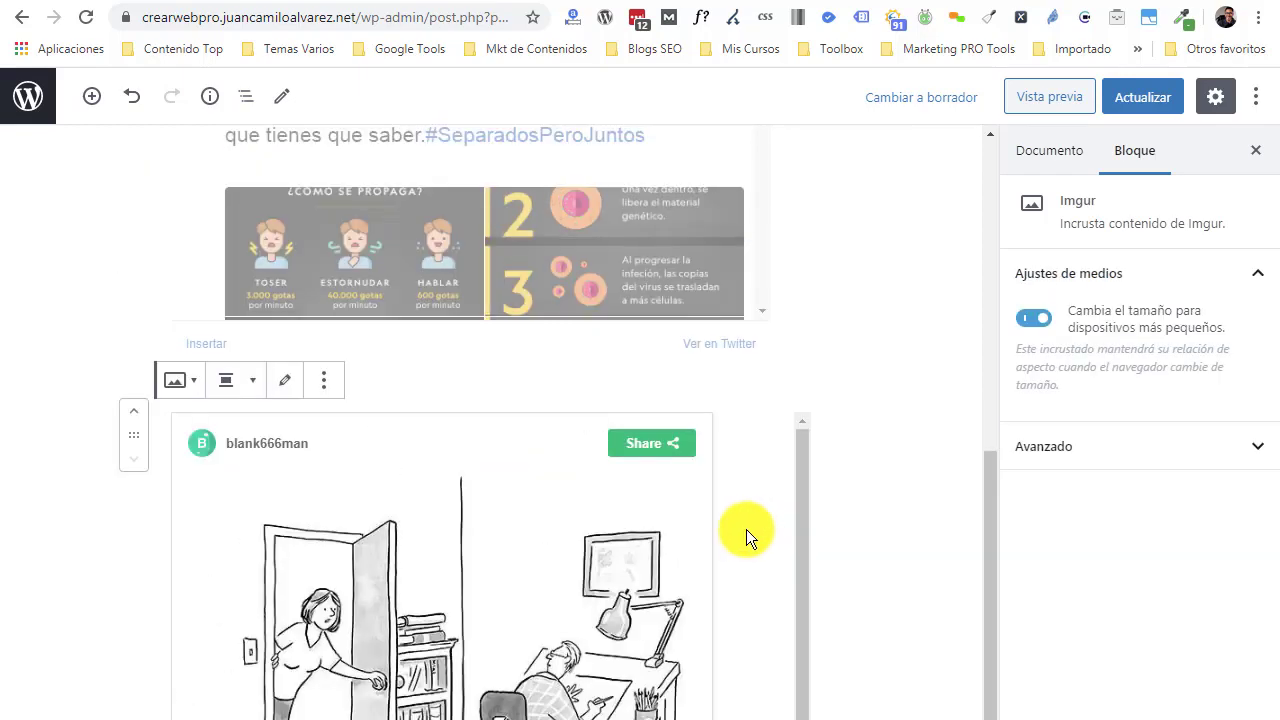
Step: Set the Imgur block's alignment to Ancho amplio and preview the post down to the cartoon embed
click(250, 385)
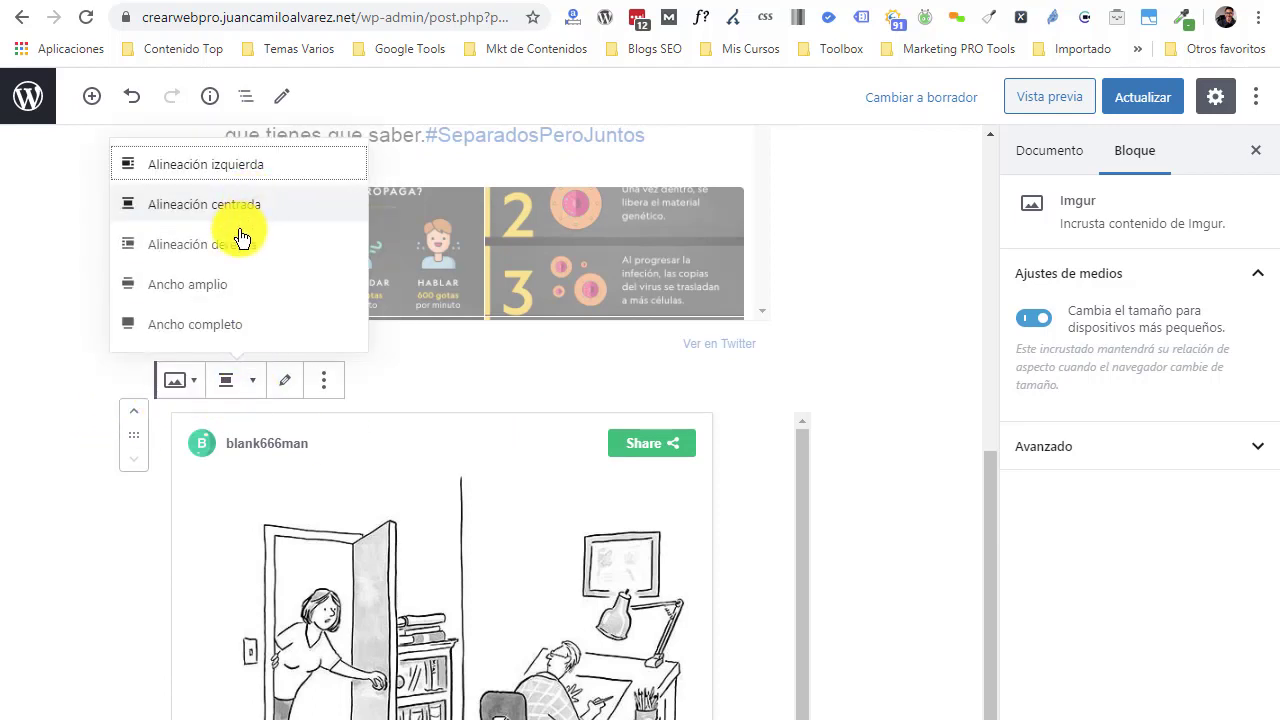
click(211, 286)
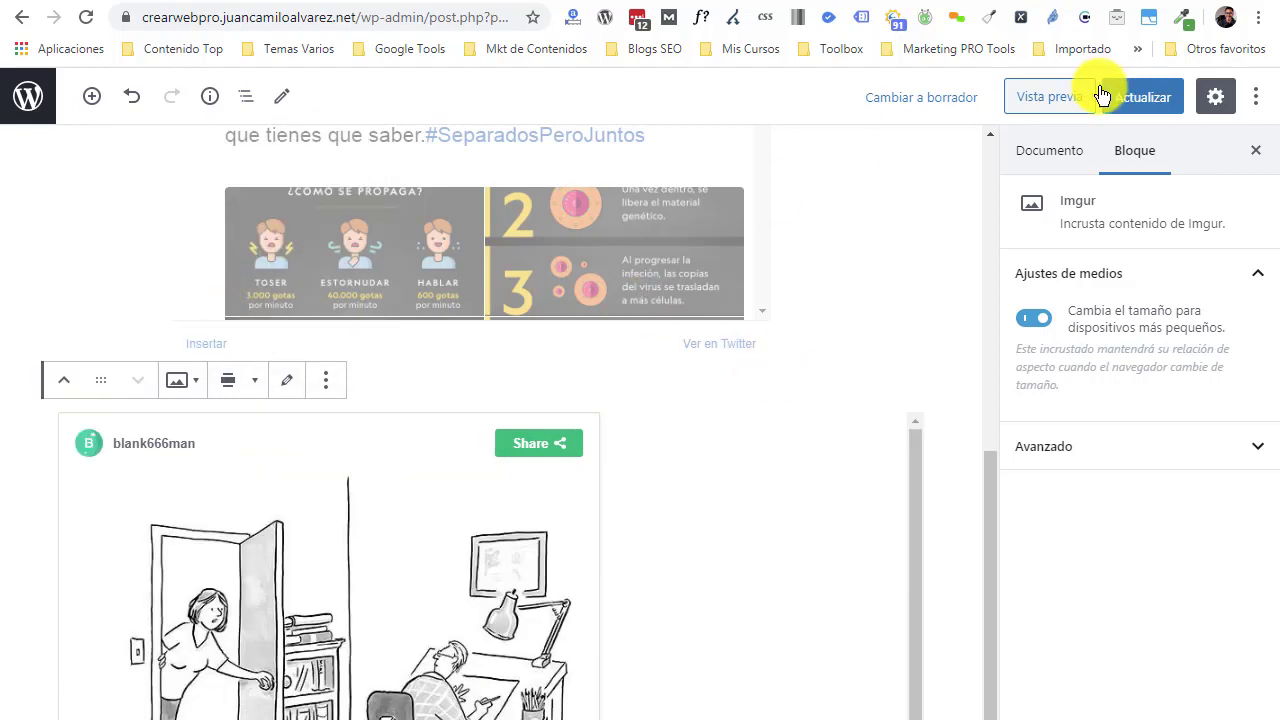
click(1057, 101)
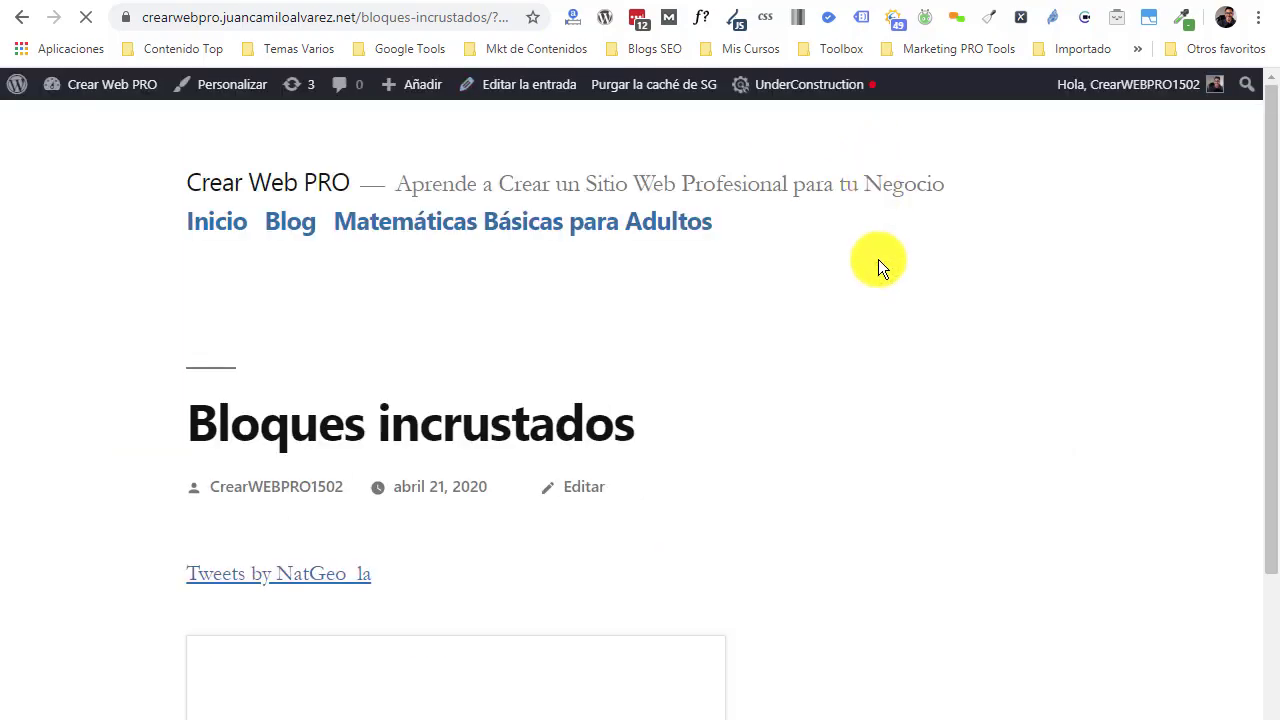
scroll(878, 265, down, 3)
scroll(878, 287, down, 7)
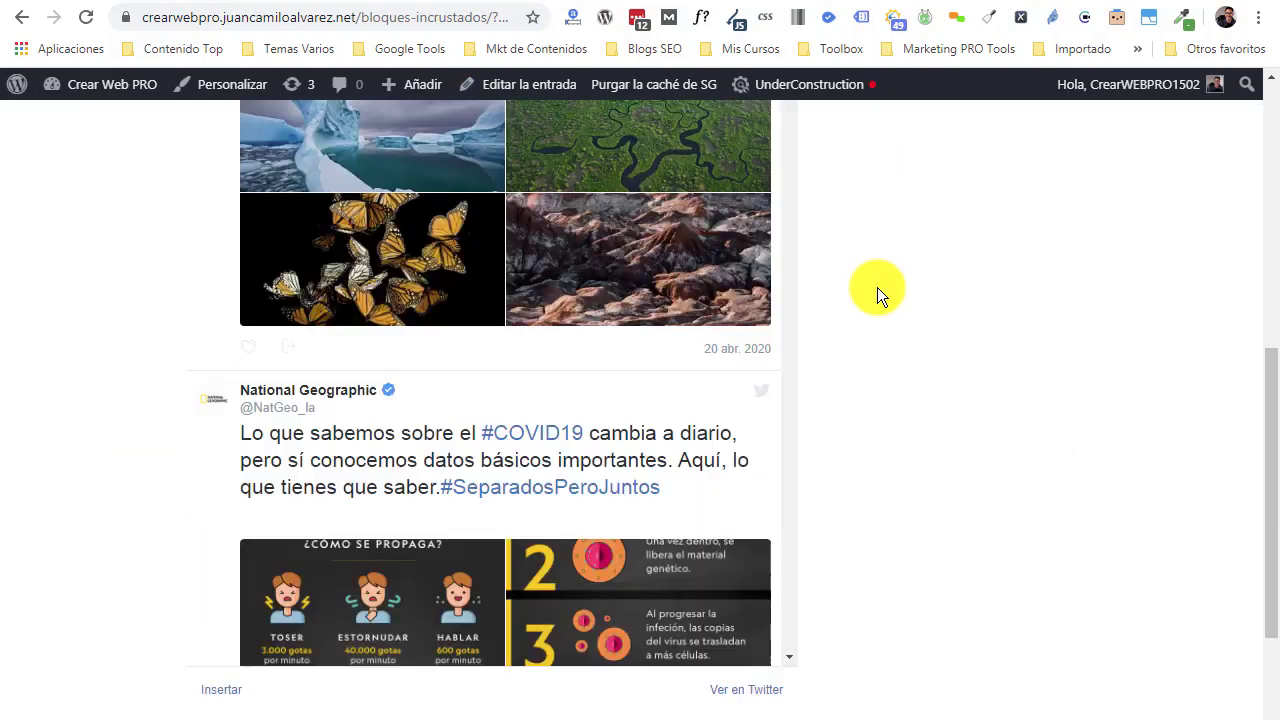
scroll(877, 287, down, 3)
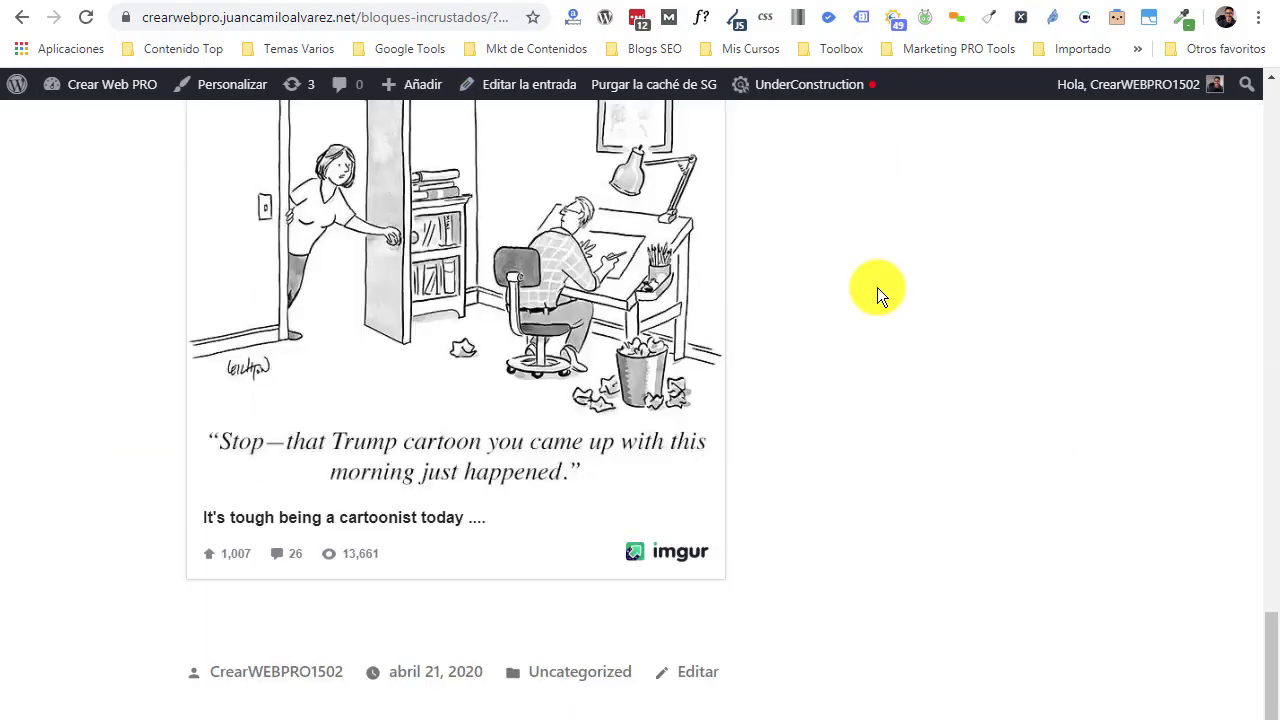
scroll(877, 287, up, 5)
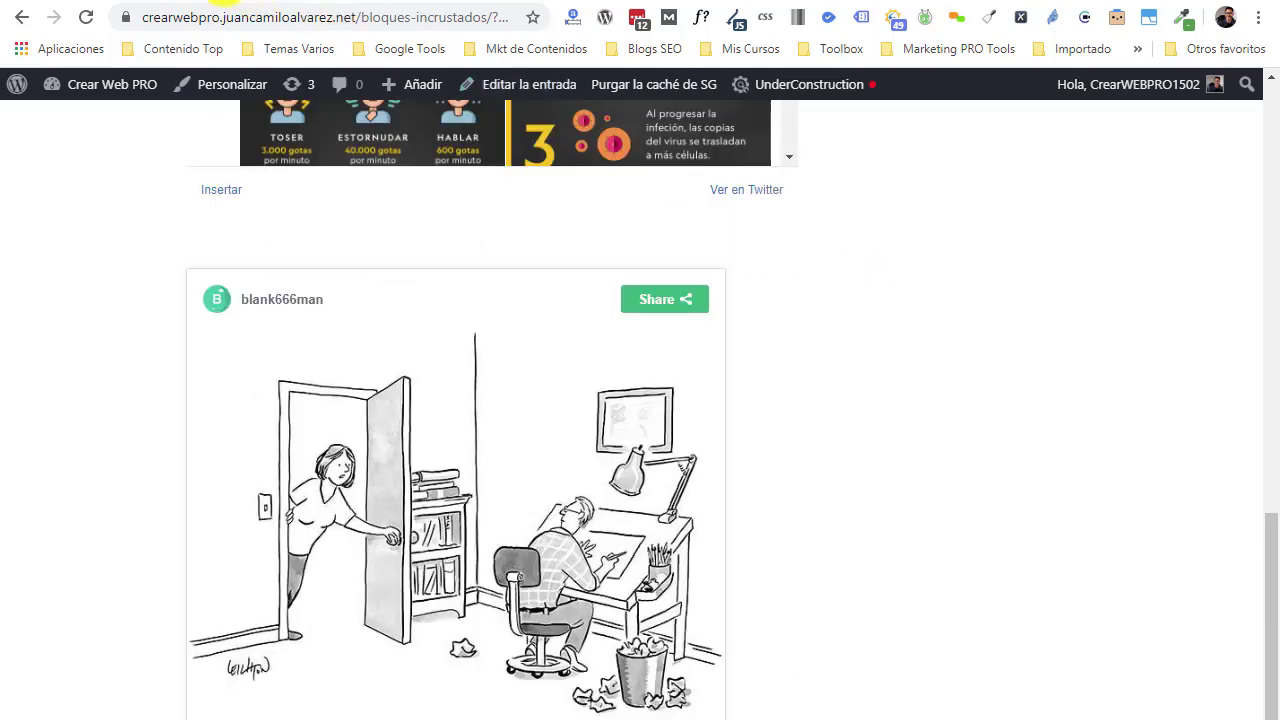
Step: Return to the post editor, set the Imgur block to Alineación centrada and preview the post again
click(225, 2)
click(257, 388)
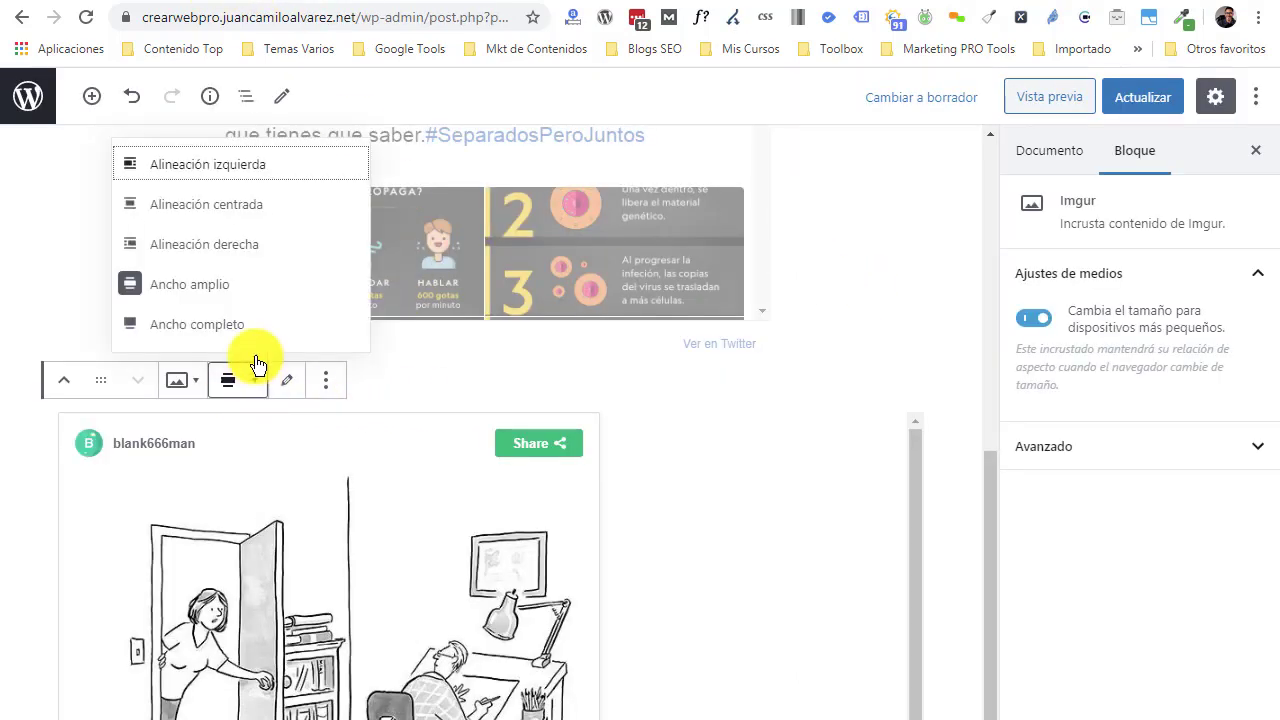
click(228, 208)
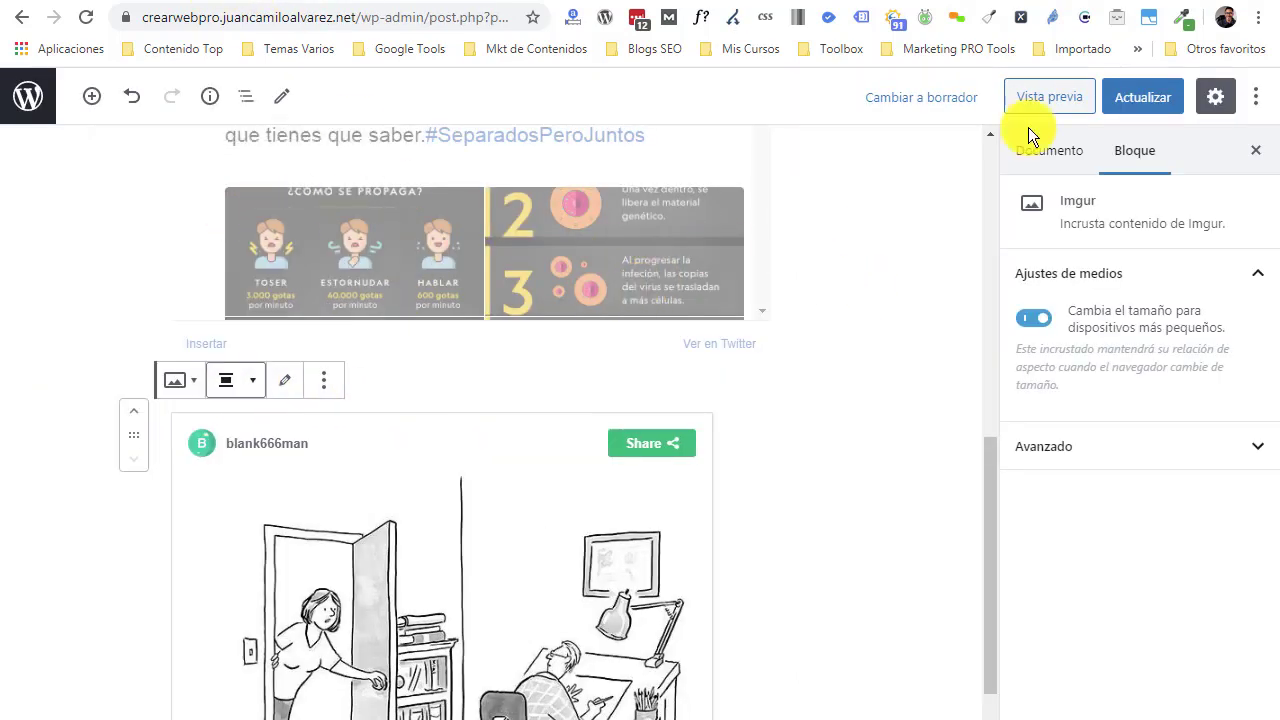
click(1045, 96)
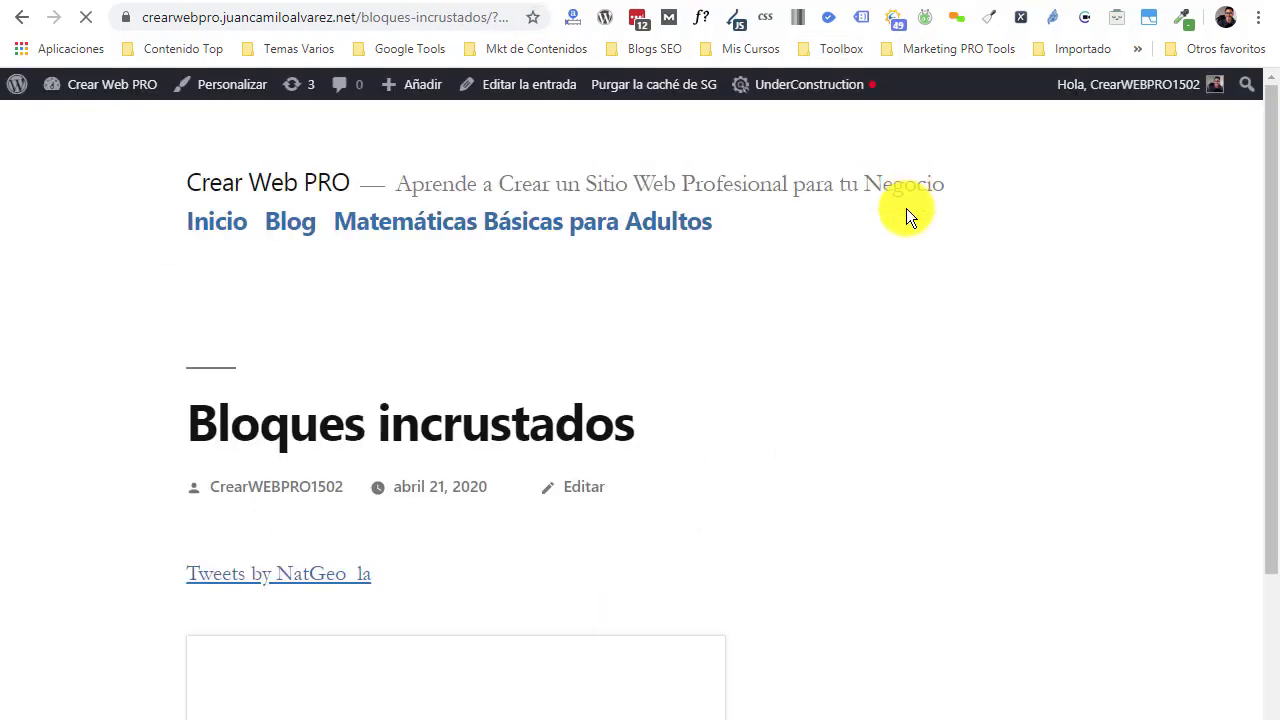
scroll(905, 231, down, 7)
scroll(905, 231, up, 4)
scroll(905, 231, down, 8)
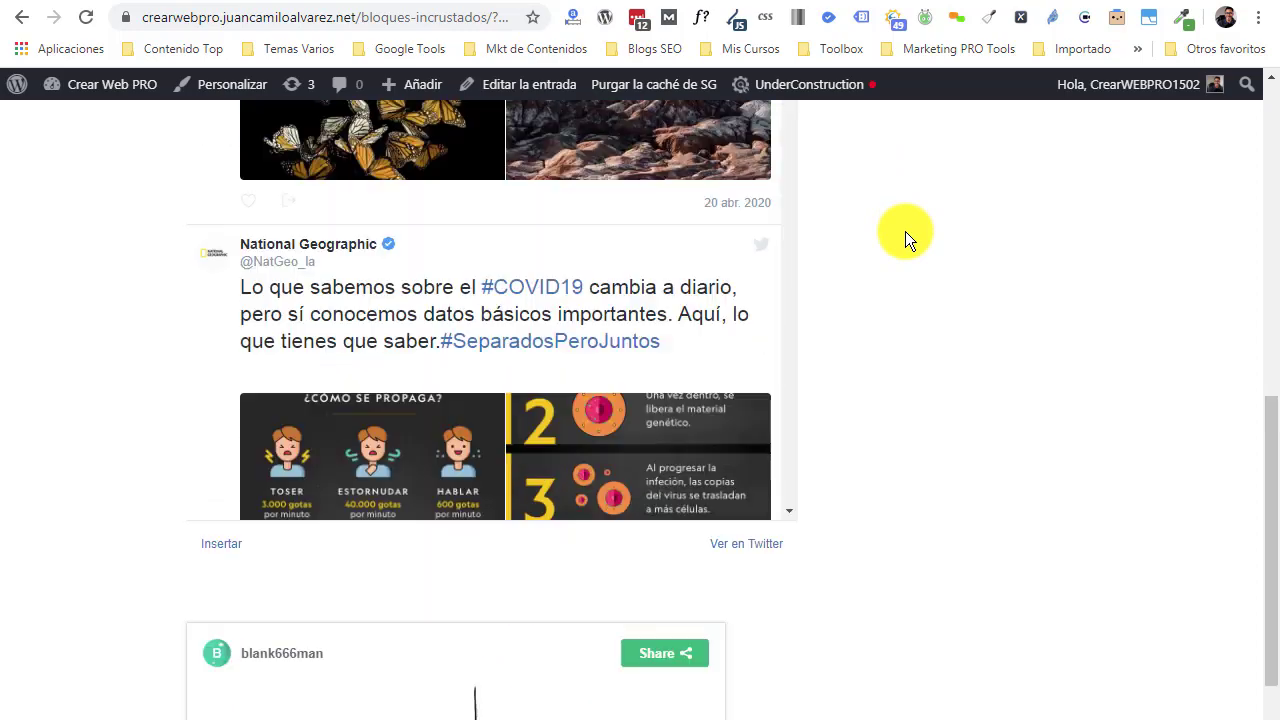
scroll(904, 231, up, 3)
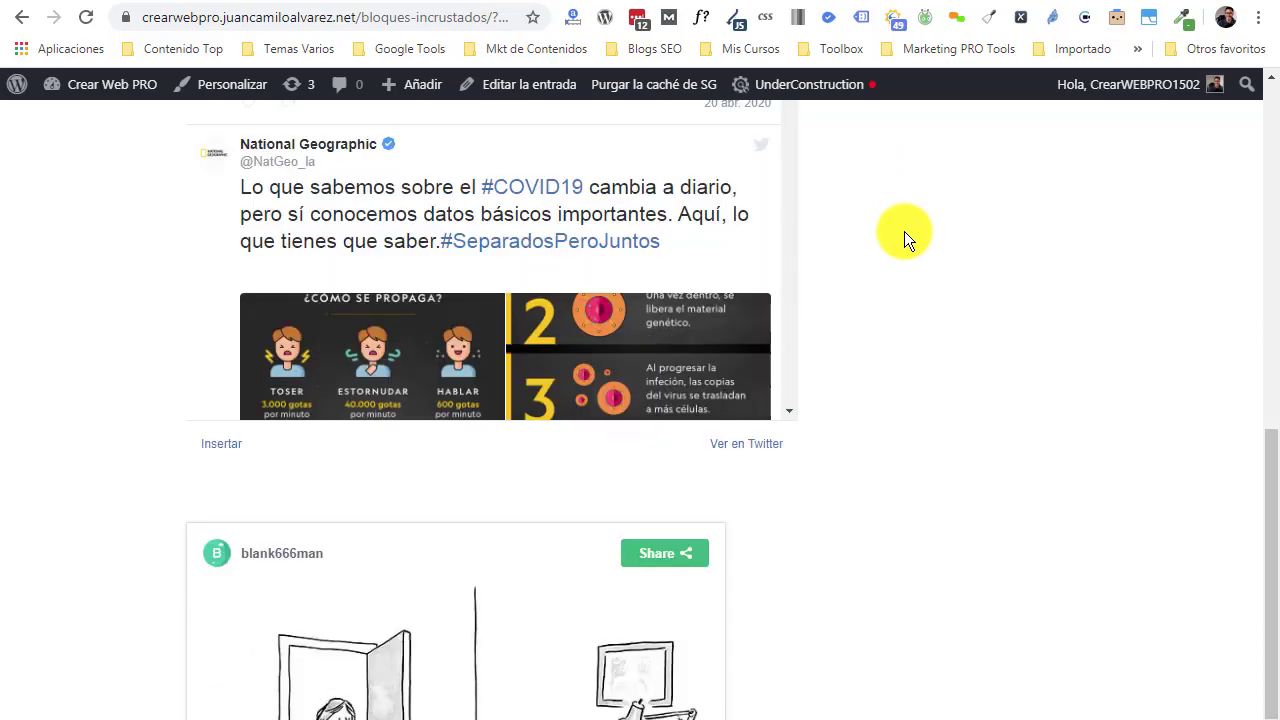
Step: Return to the post editor and examine the document settings for permalink, categories, tags, featured image and excerpt
click(213, 2)
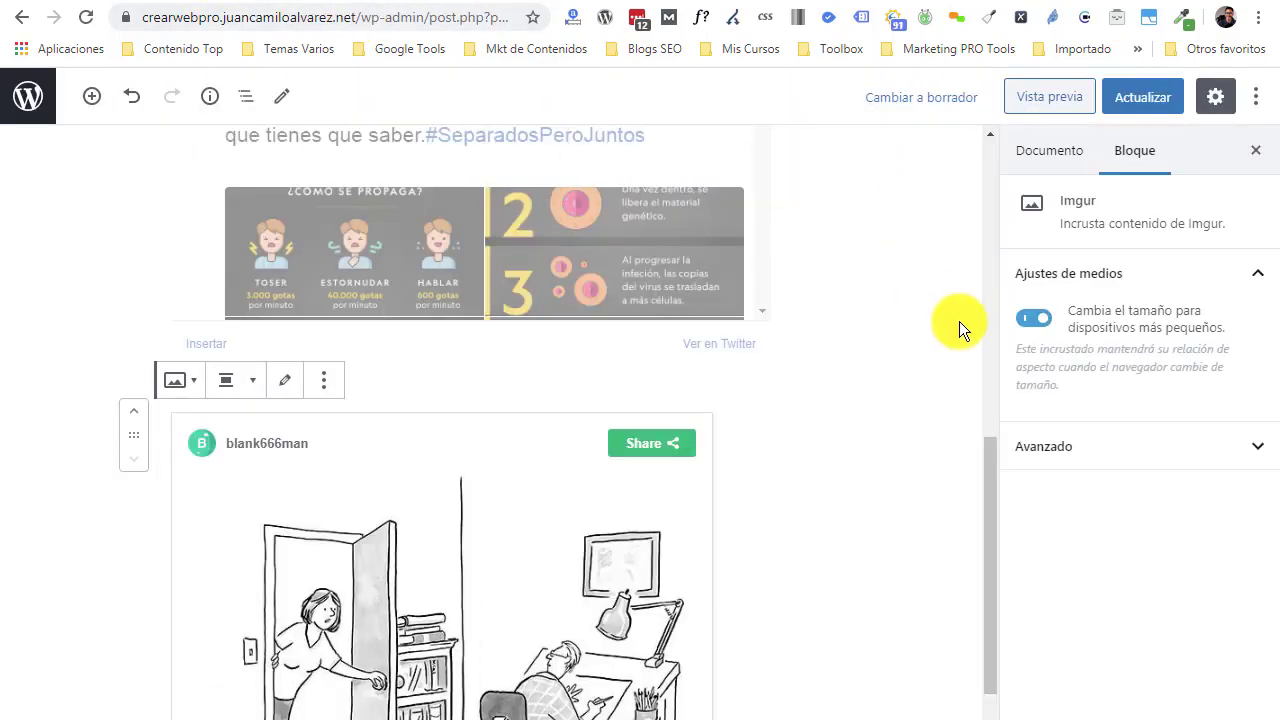
scroll(769, 412, up, 10)
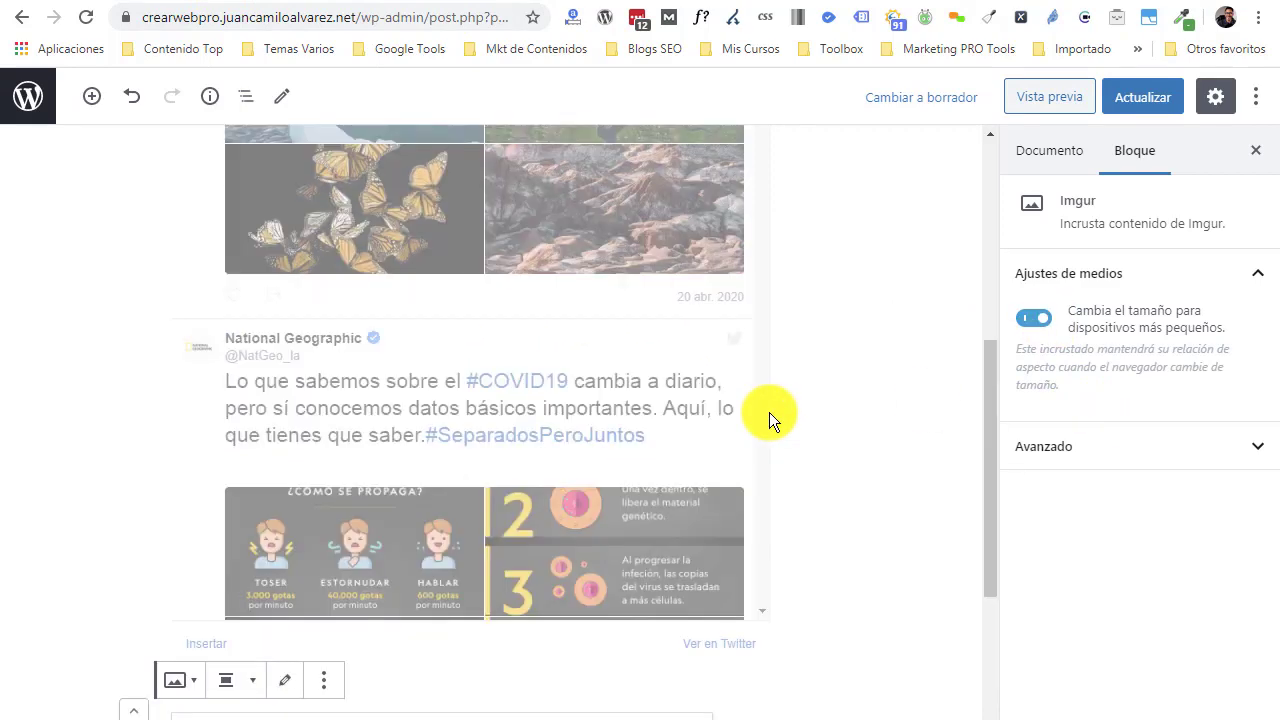
click(794, 271)
scroll(1150, 457, down, 2)
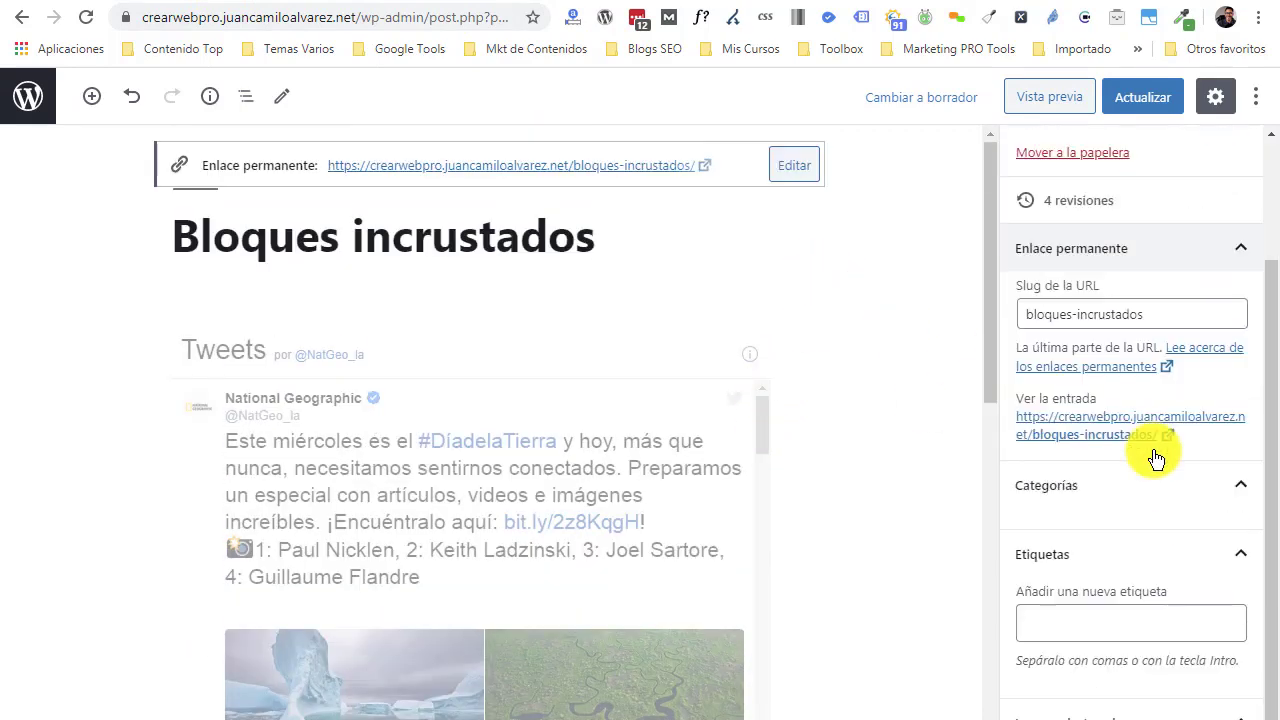
scroll(1155, 465, down, 3)
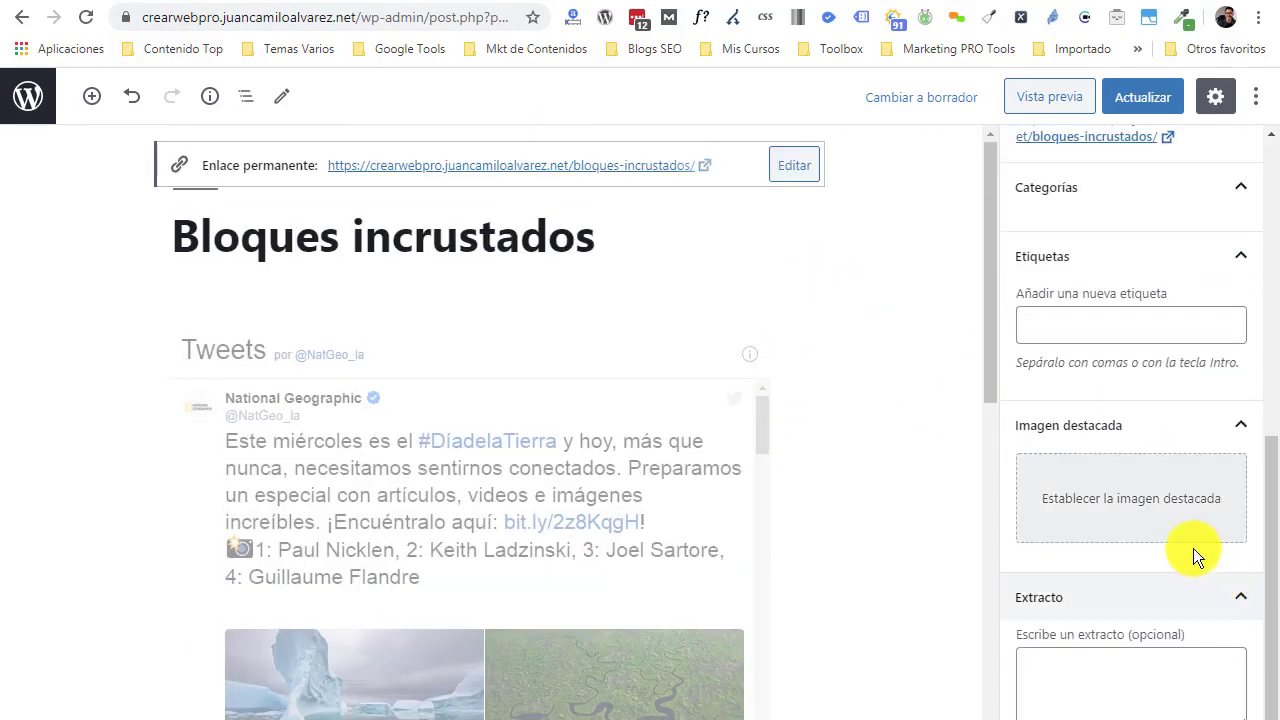
scroll(1215, 567, up, 2)
scroll(1200, 550, down, 2)
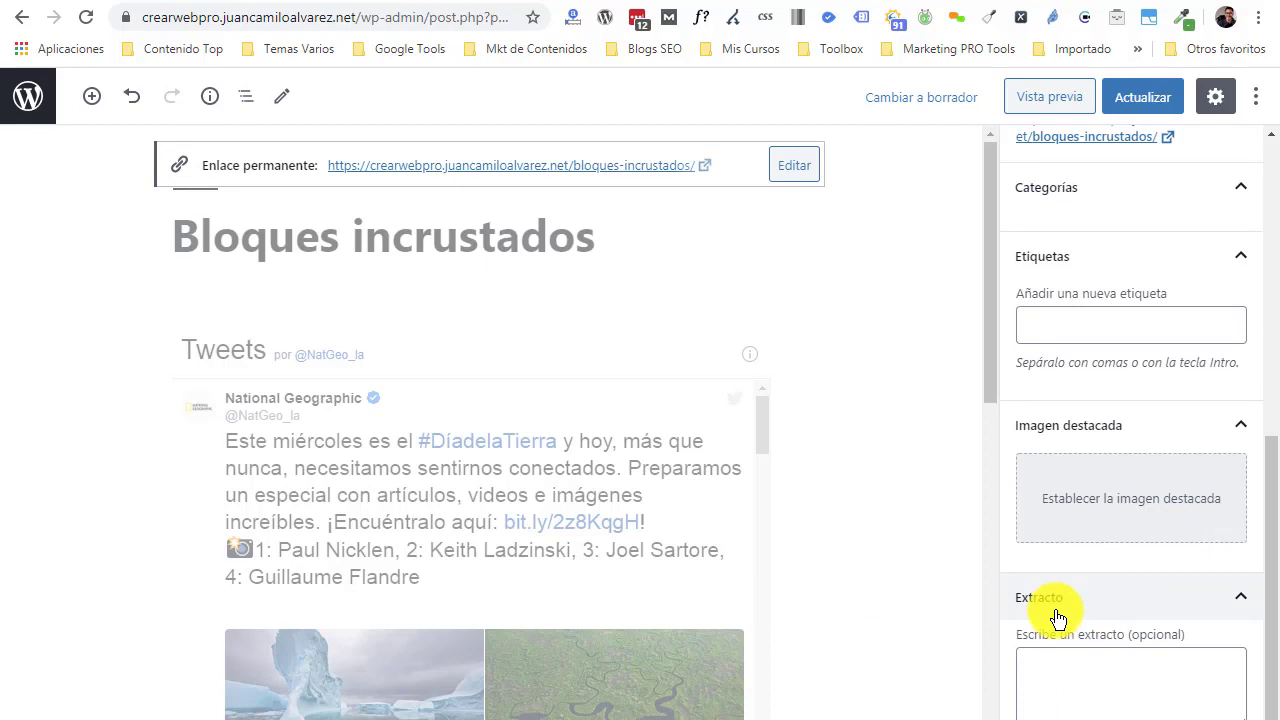
scroll(1237, 475, up, 2)
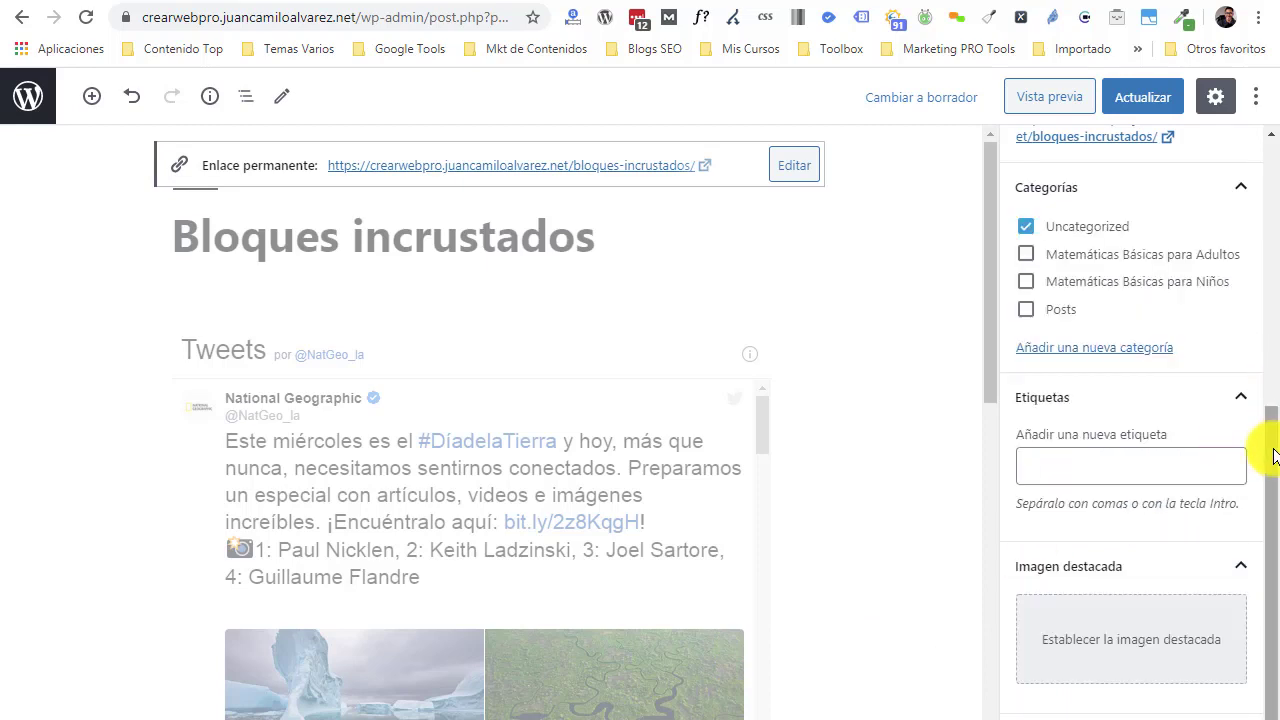
drag(1274, 466, 1269, 591)
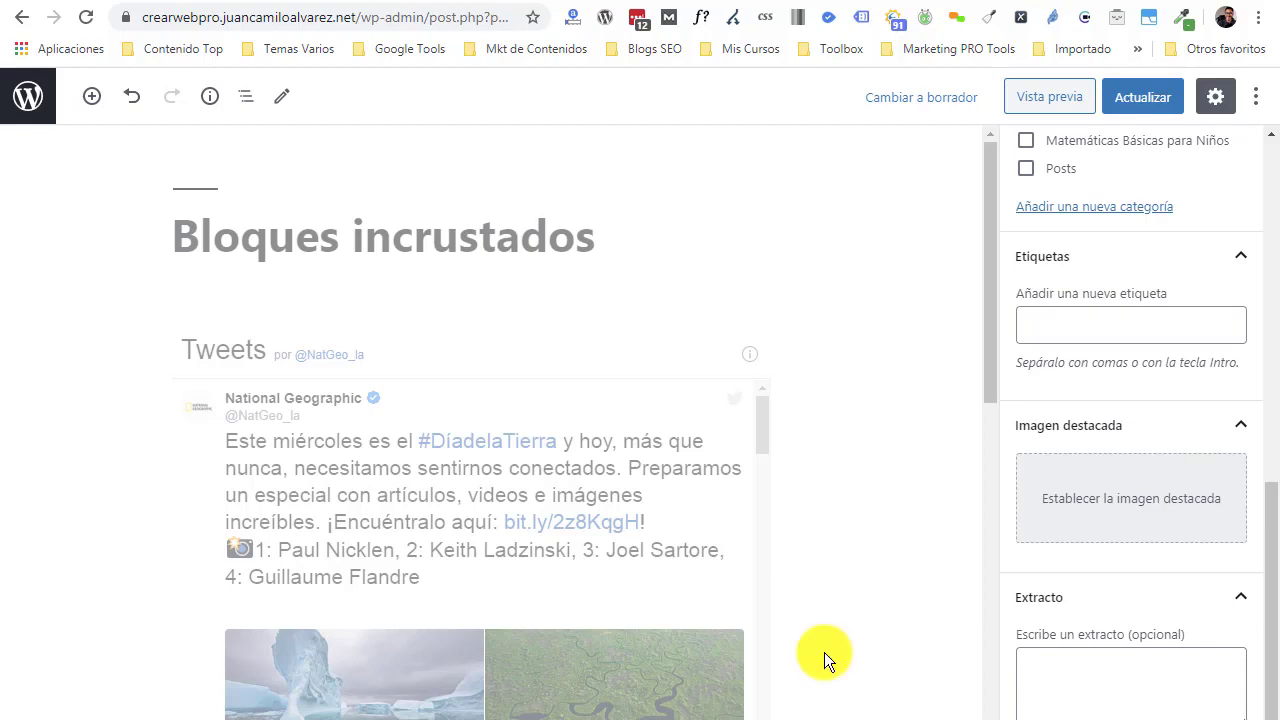
Step: Insert a SoundCloud embed block from the Incrustados category below the Imgur post
scroll(903, 457, down, 15)
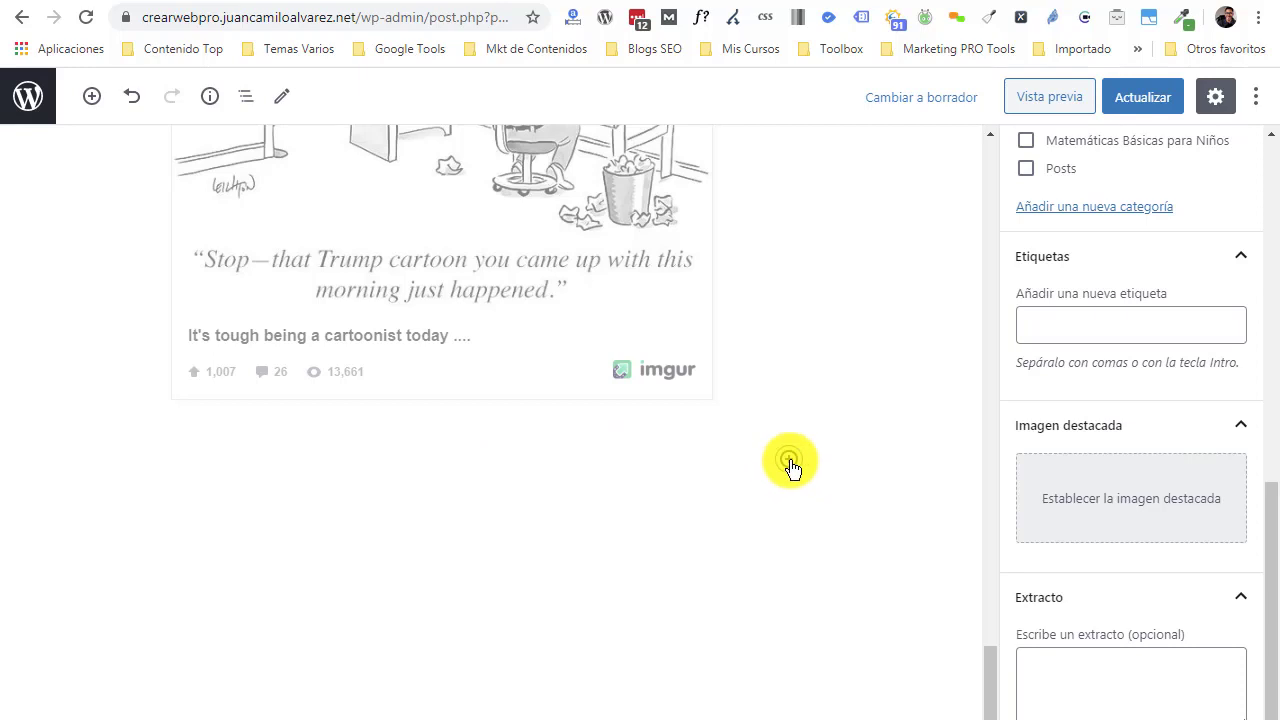
click(789, 461)
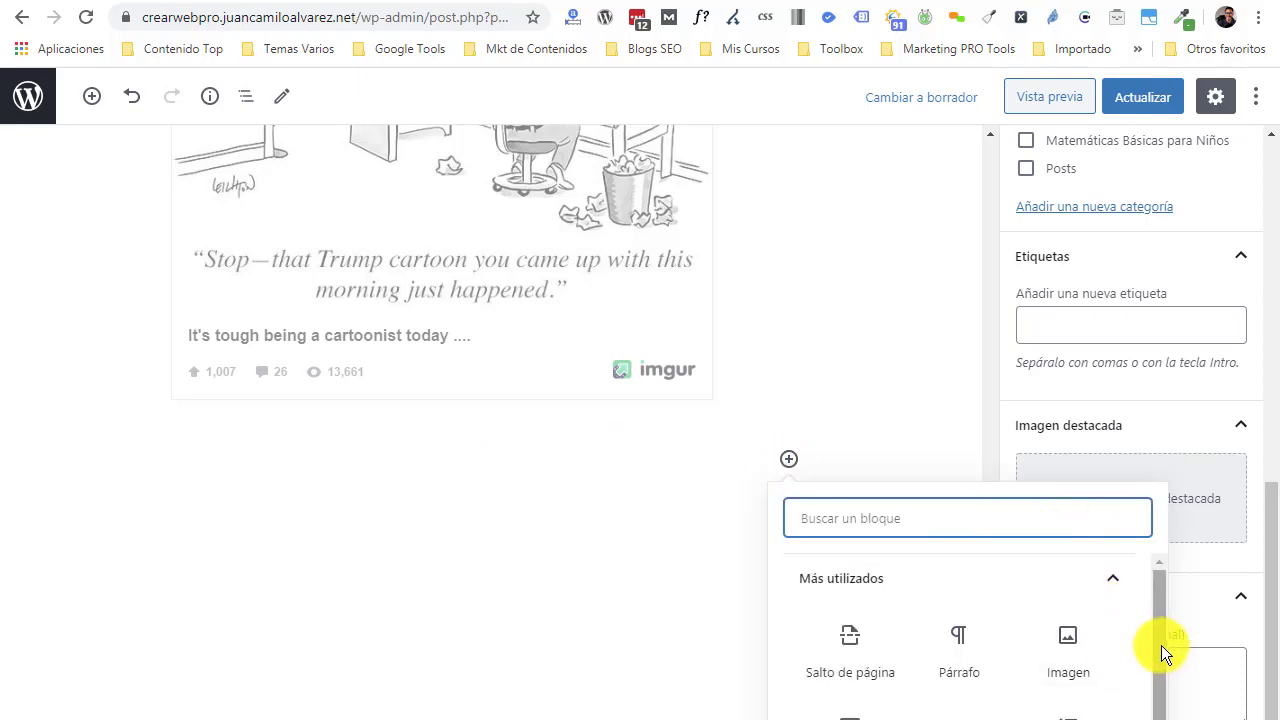
scroll(1161, 645, down, 5)
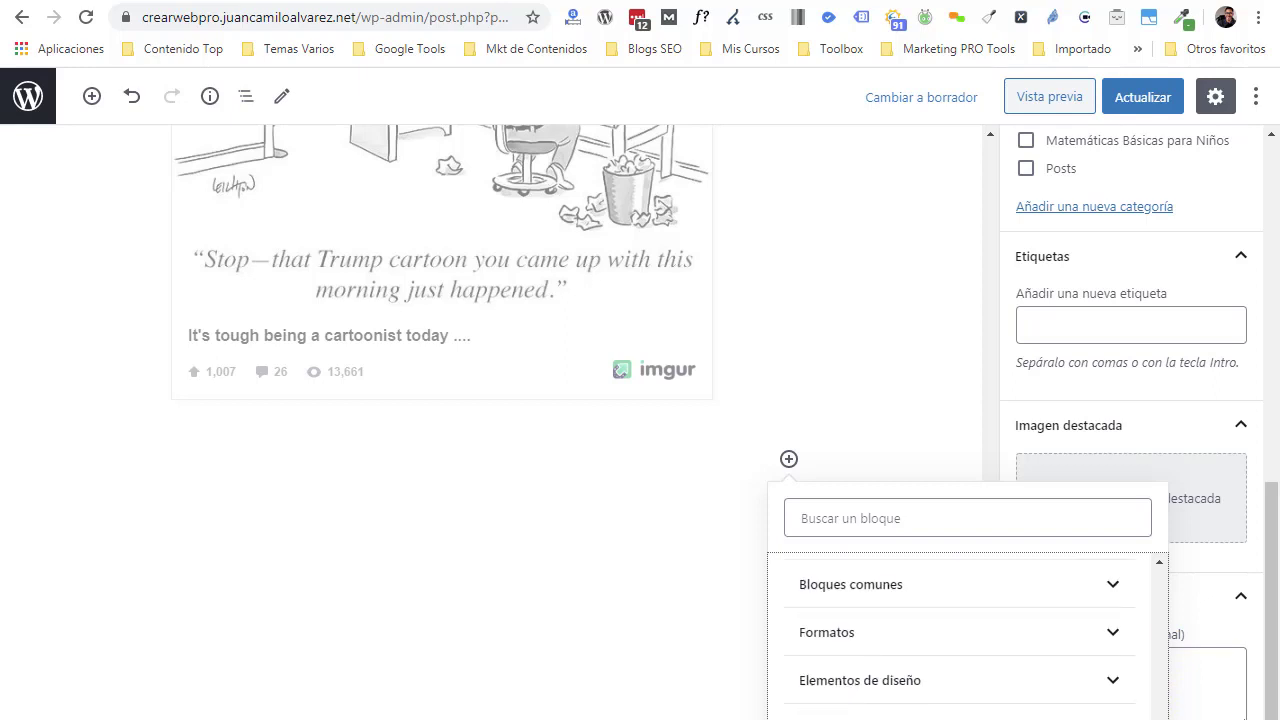
click(92, 96)
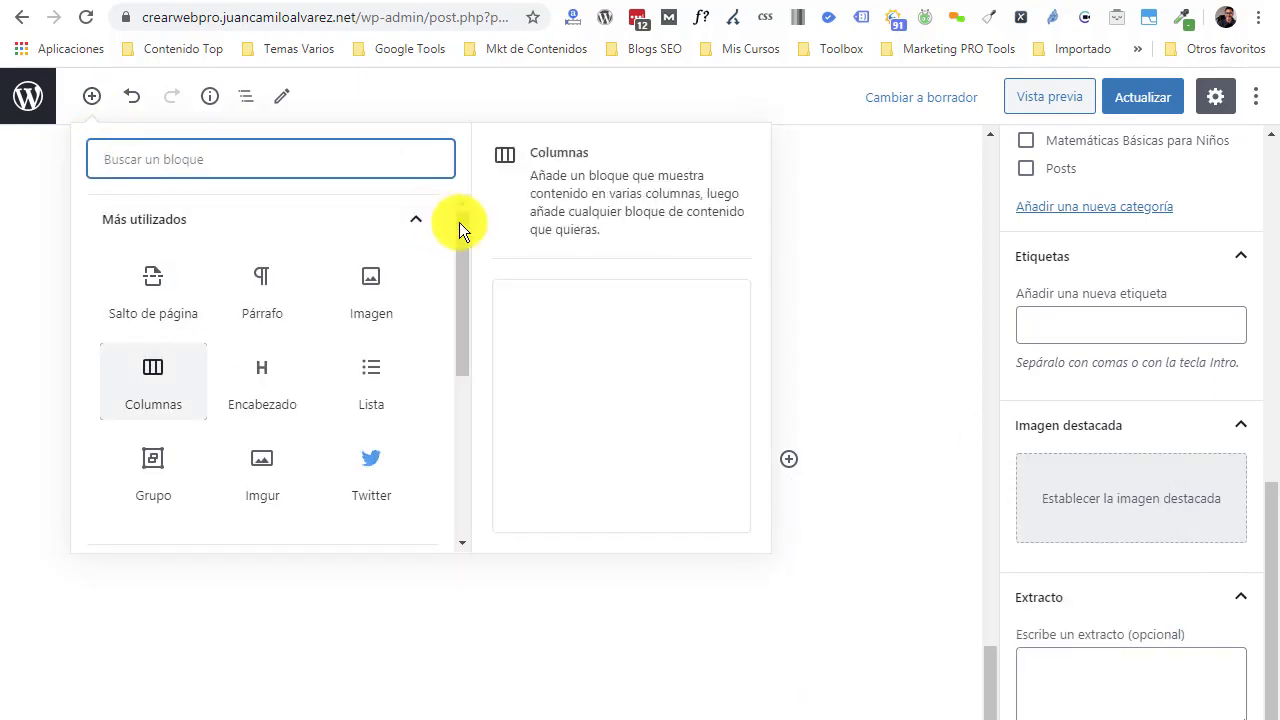
drag(462, 265, 466, 457)
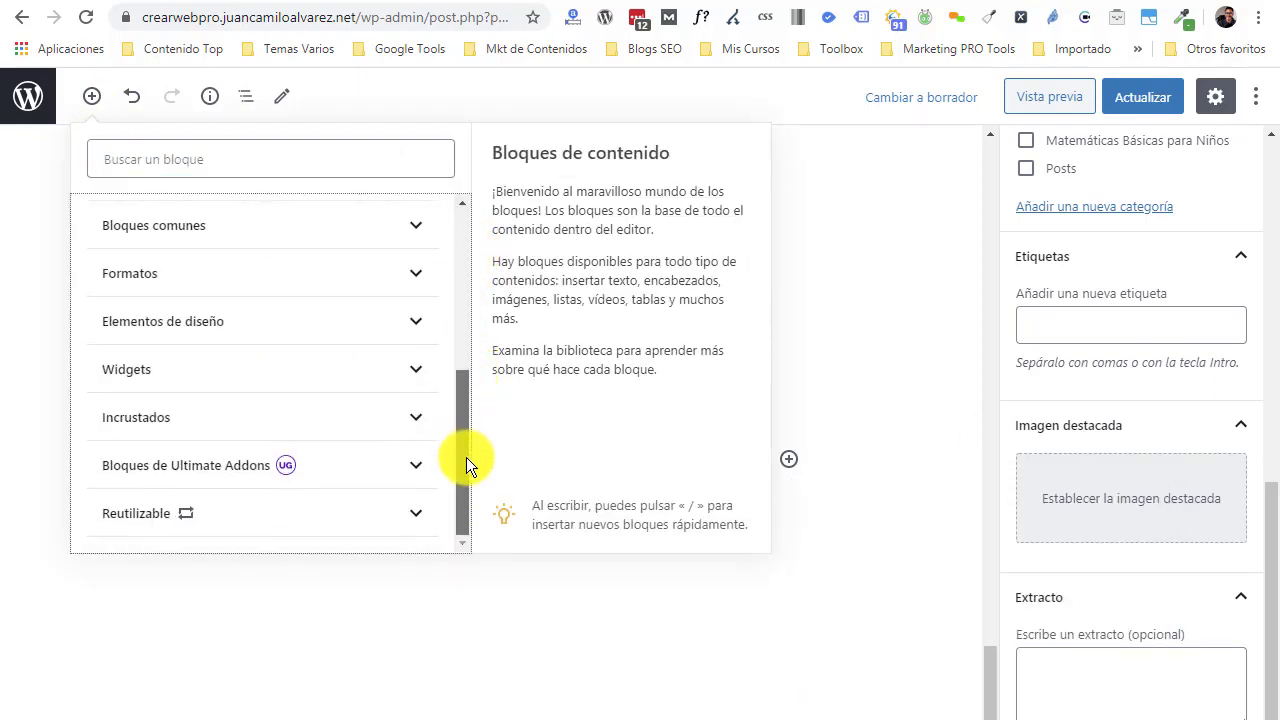
click(142, 422)
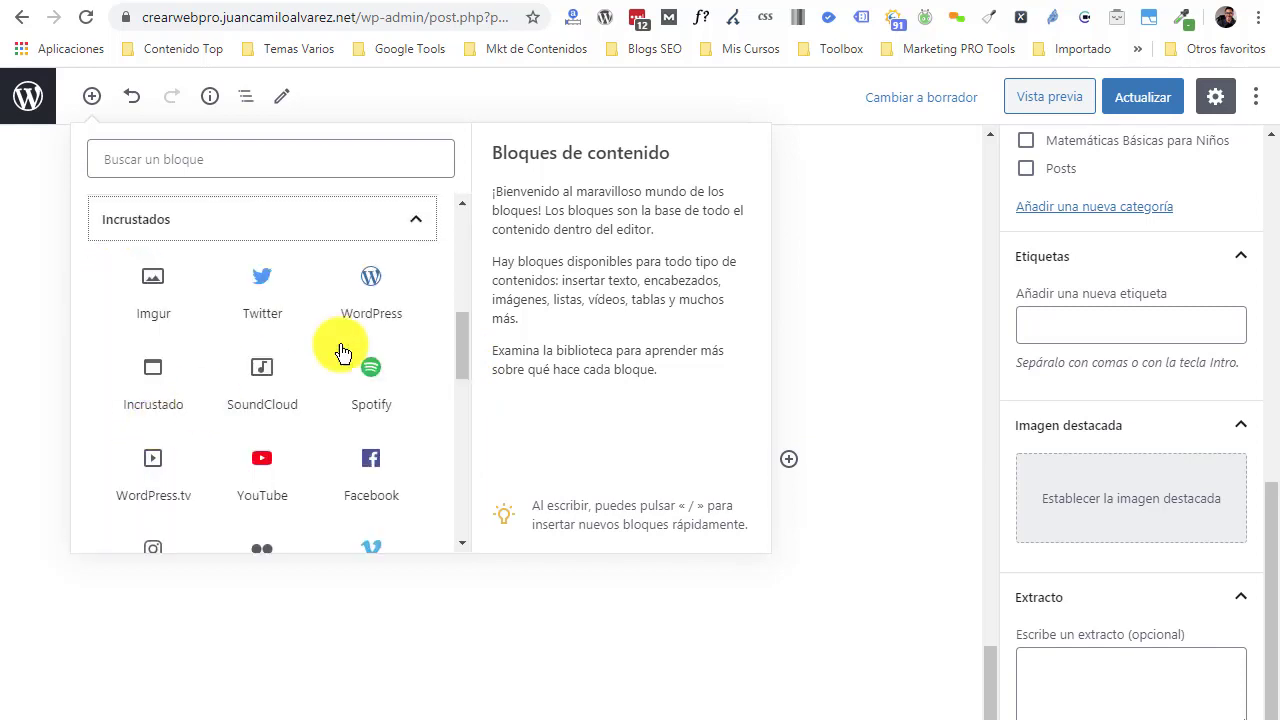
click(262, 380)
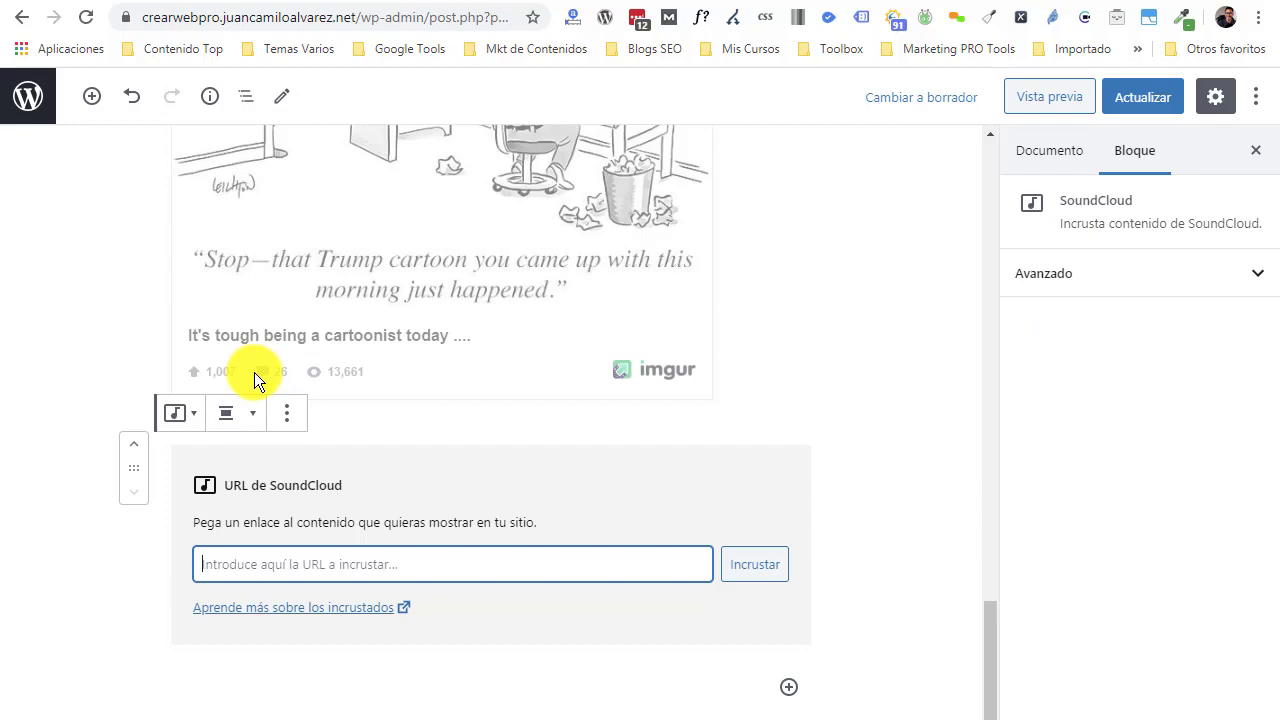
Step: Switch to the open SoundCloud page of the Best SEO Podcast and copy its address
click(743, 3)
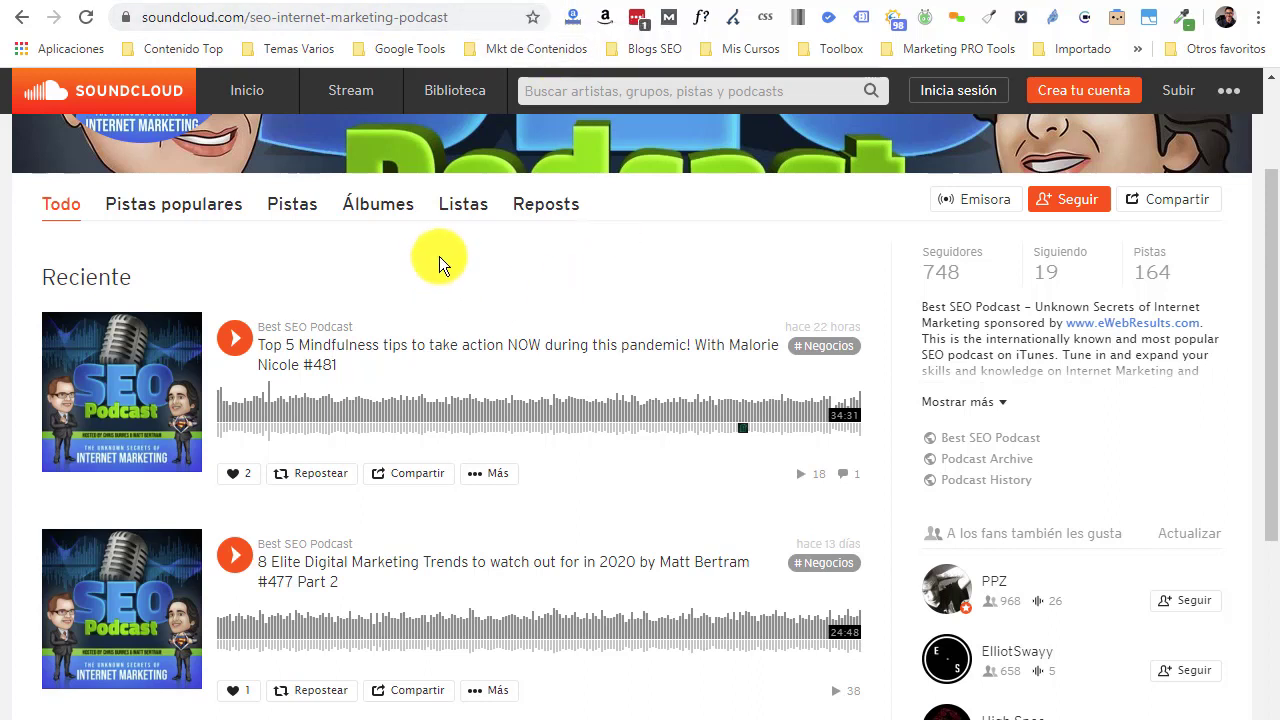
click(461, 15)
key(ctrl+c)
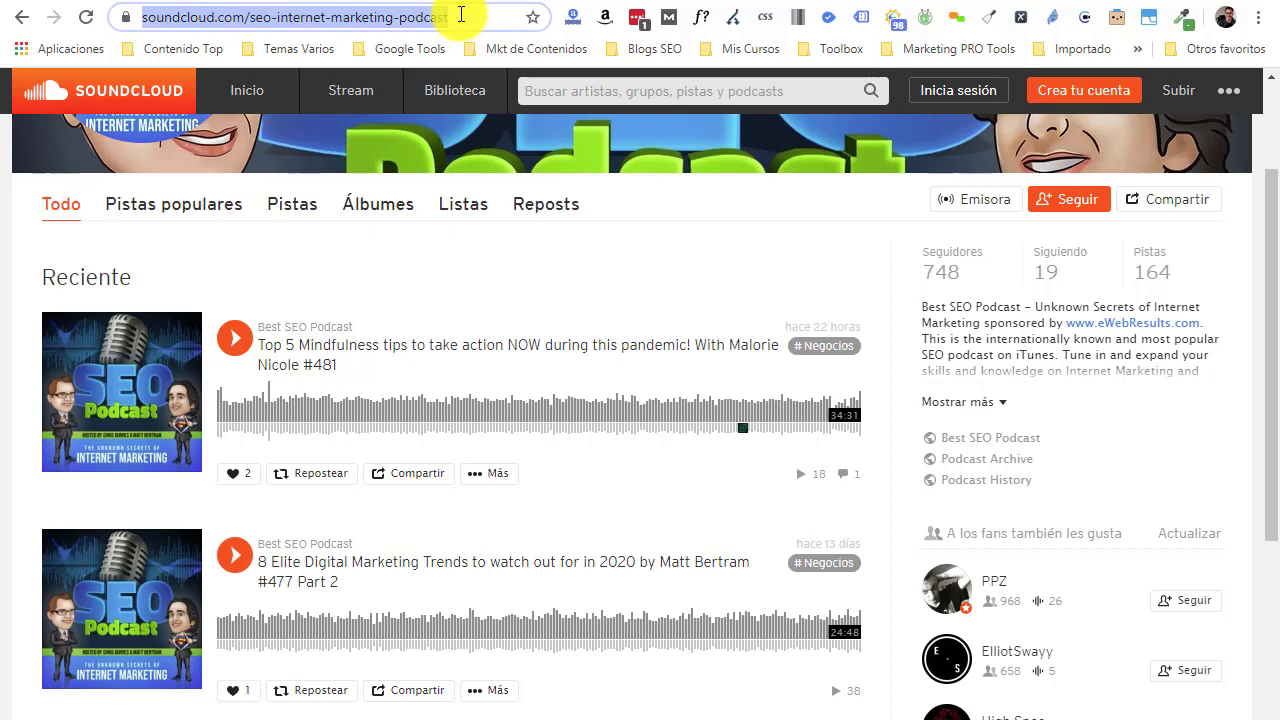
key(ctrl+Tab)
key(ctrl+Tab)
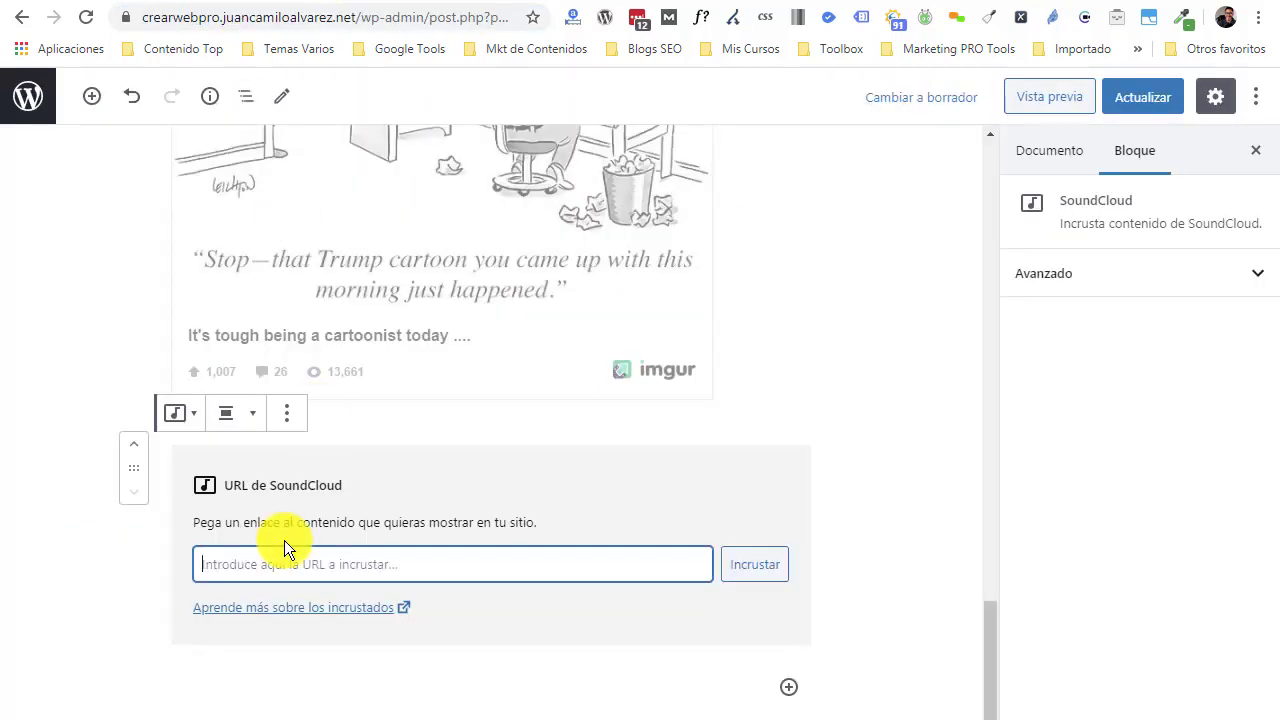
key(ctrl+v)
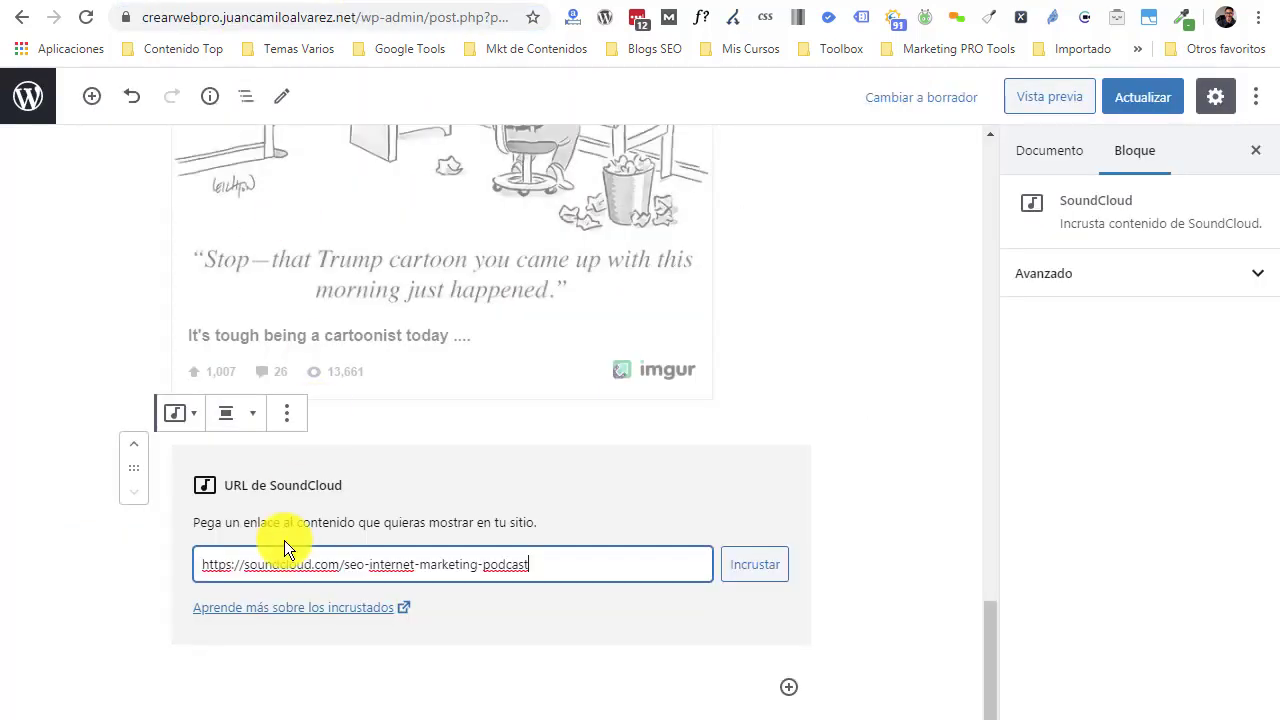
click(740, 577)
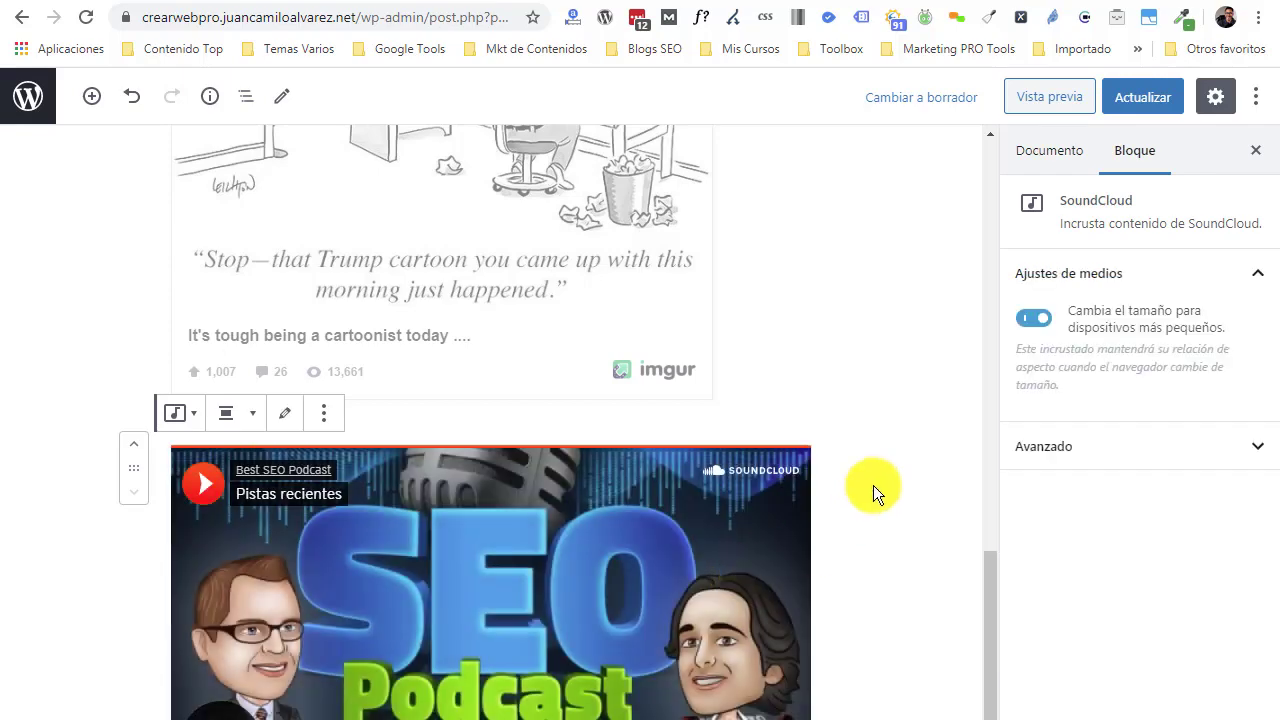
scroll(899, 494, down, 2)
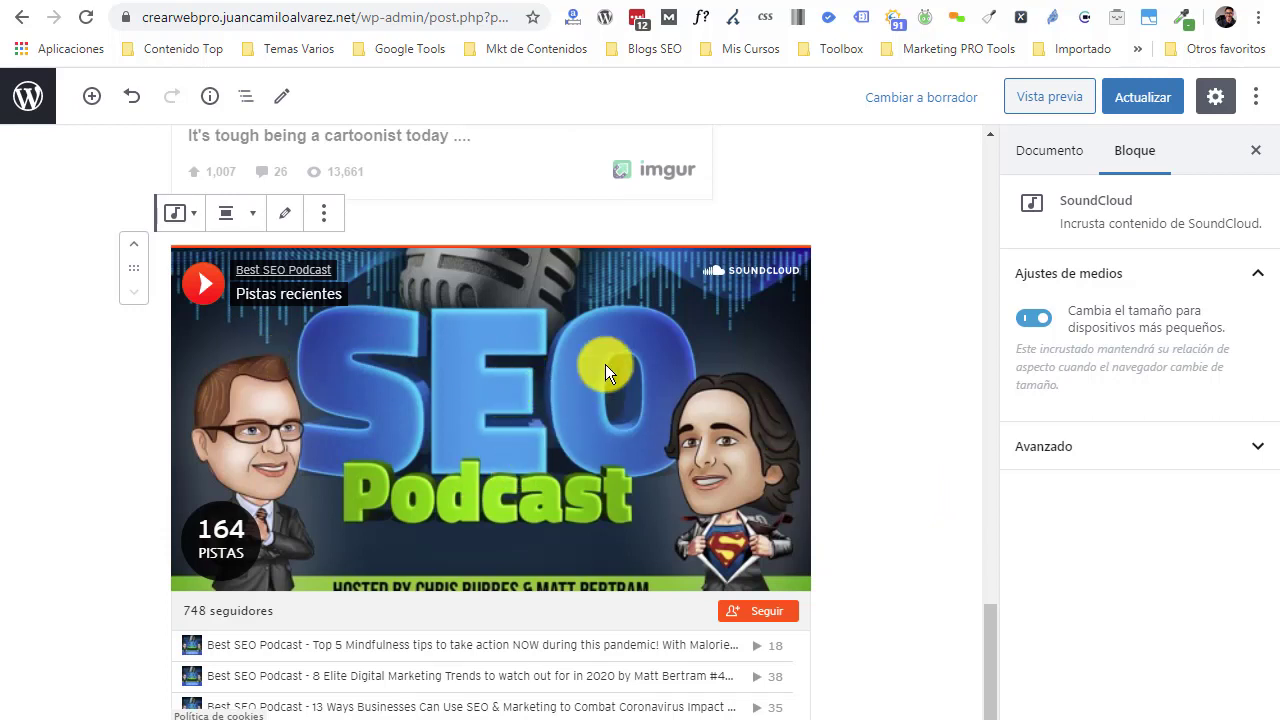
Step: Update the post and check the Twitter, Imgur and SoundCloud embeds on its open front-end page
click(1117, 96)
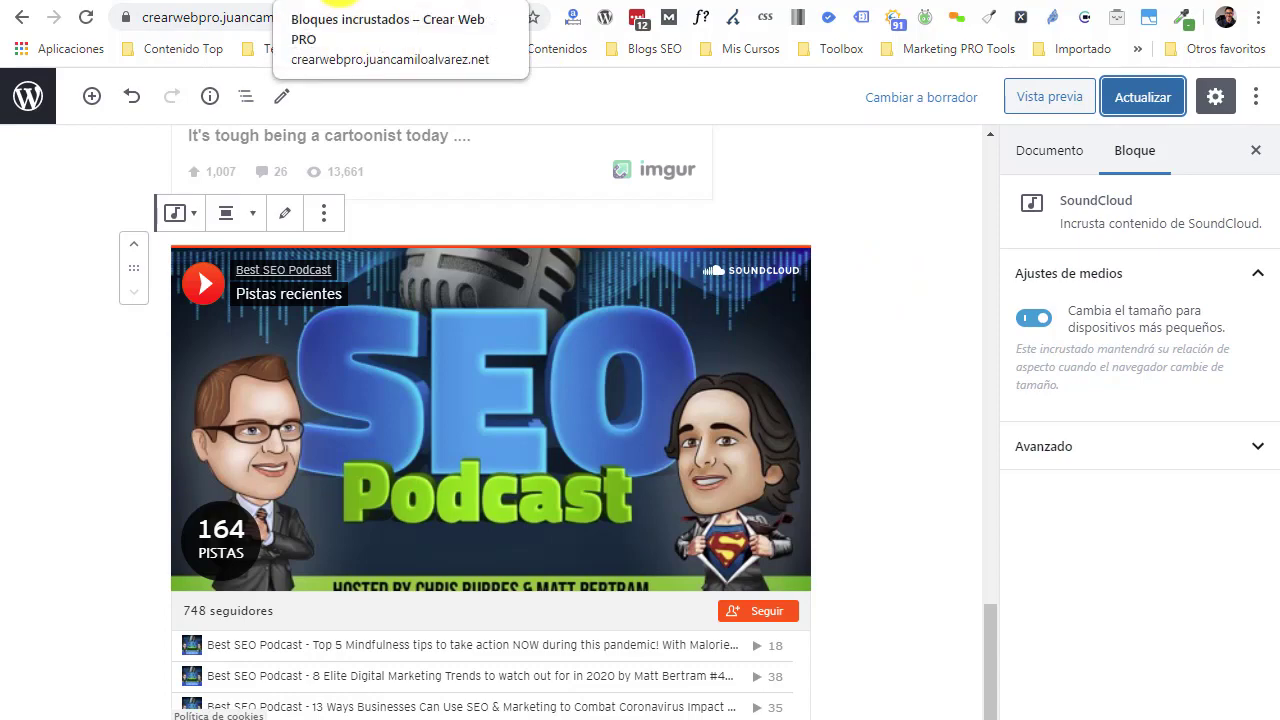
click(335, 3)
scroll(915, 345, down, 5)
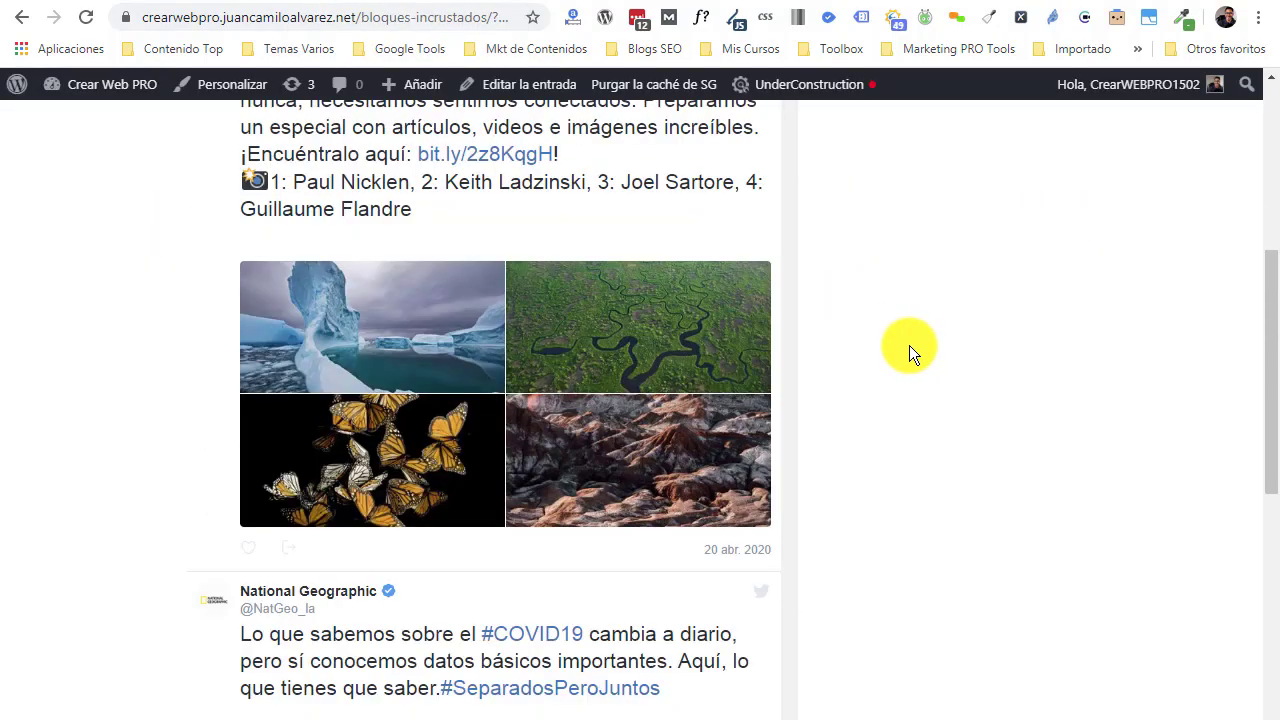
scroll(909, 345, up, 3)
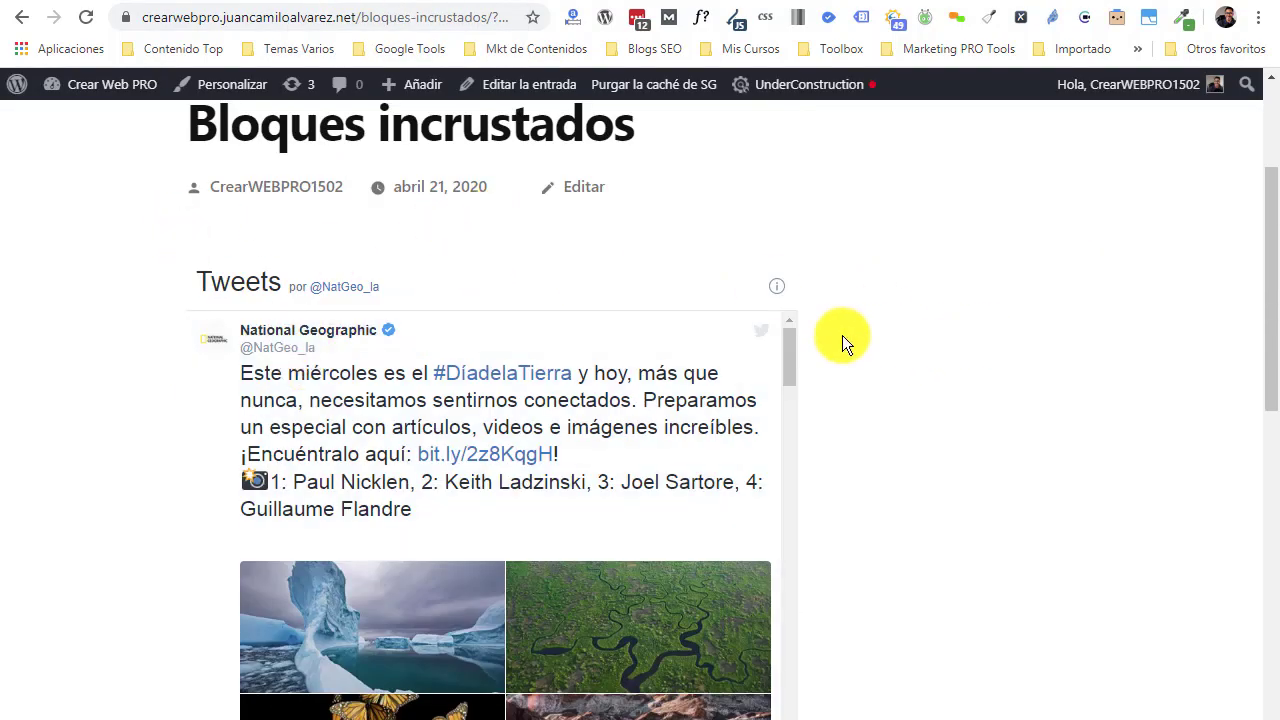
scroll(838, 319, down, 6)
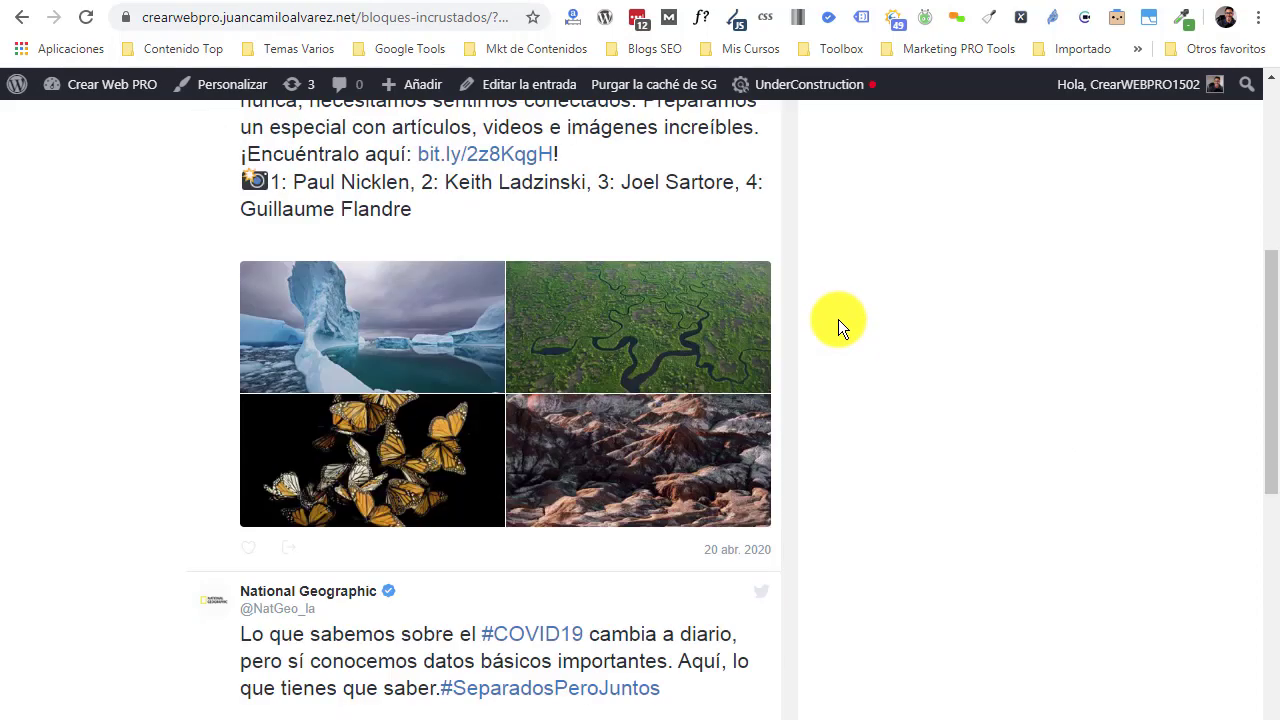
scroll(456, 287, up, 1)
scroll(456, 287, down, 4)
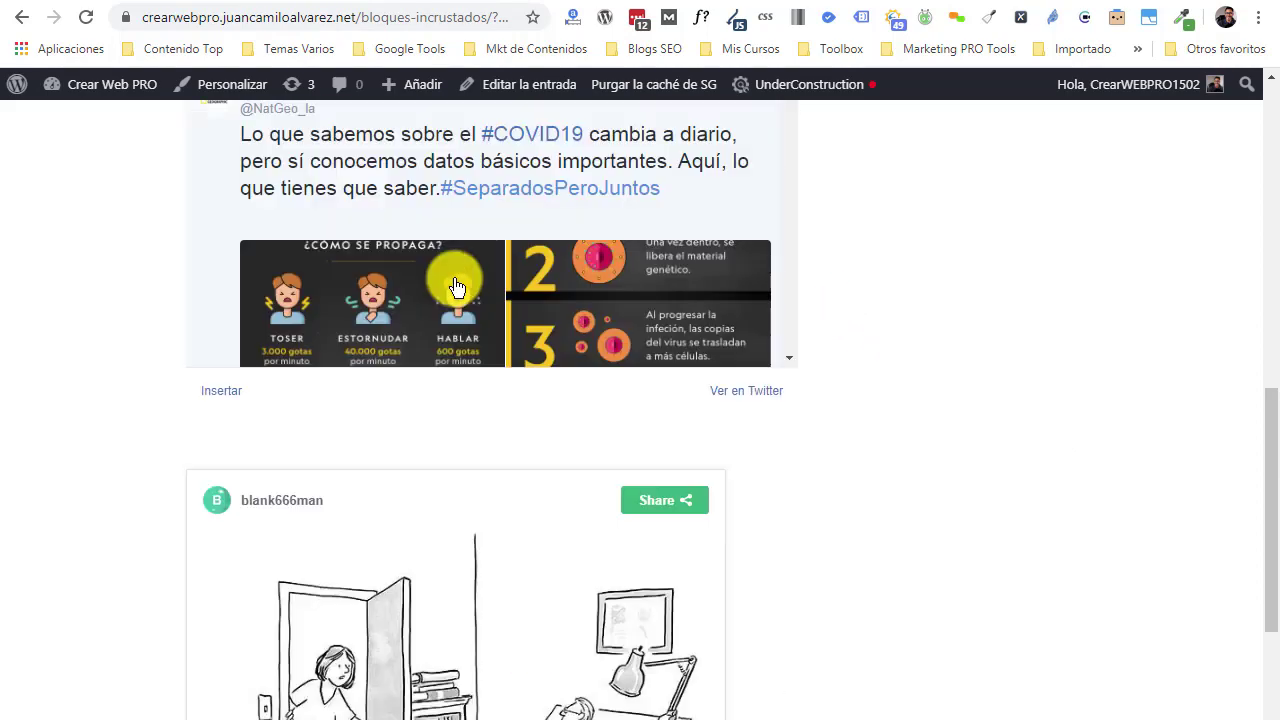
scroll(649, 381, down, 7)
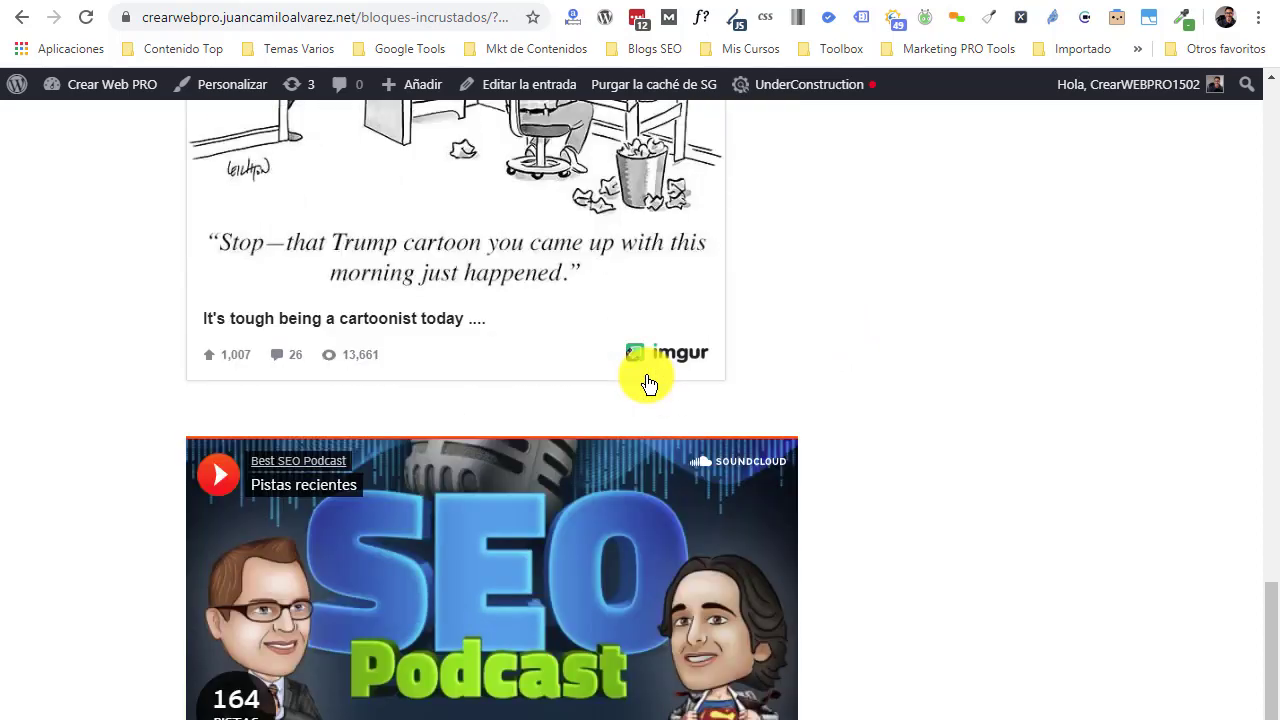
scroll(626, 424, down, 2)
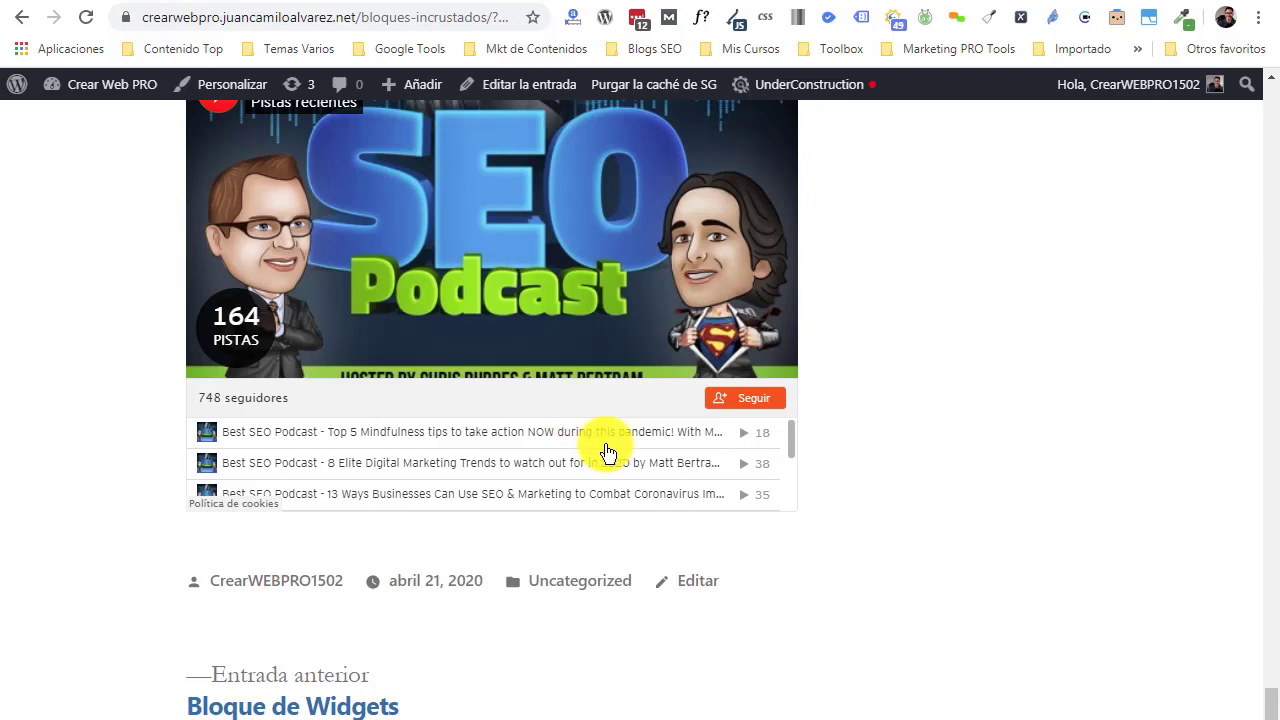
scroll(1014, 529, up, 5)
Step: Return to the post editor and insert a Spotify embed block from the Incrustados category below the SoundCloud block
click(343, 3)
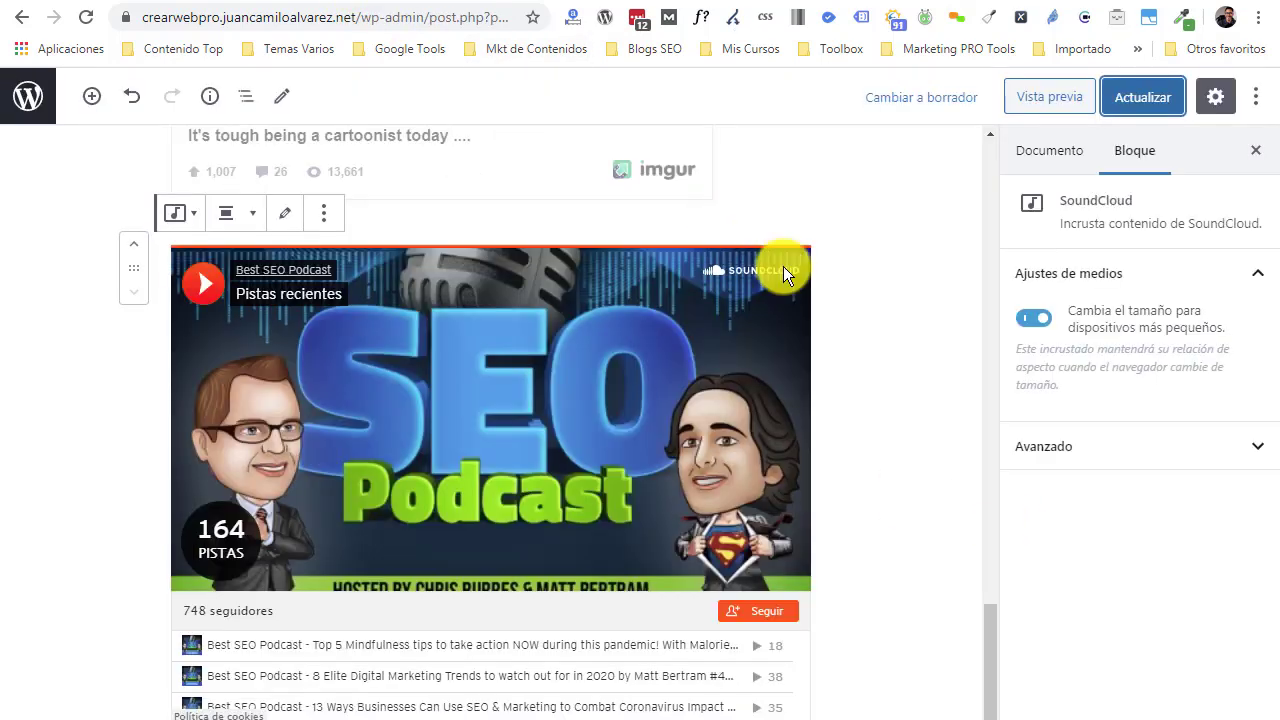
scroll(785, 480, down, 3)
click(789, 502)
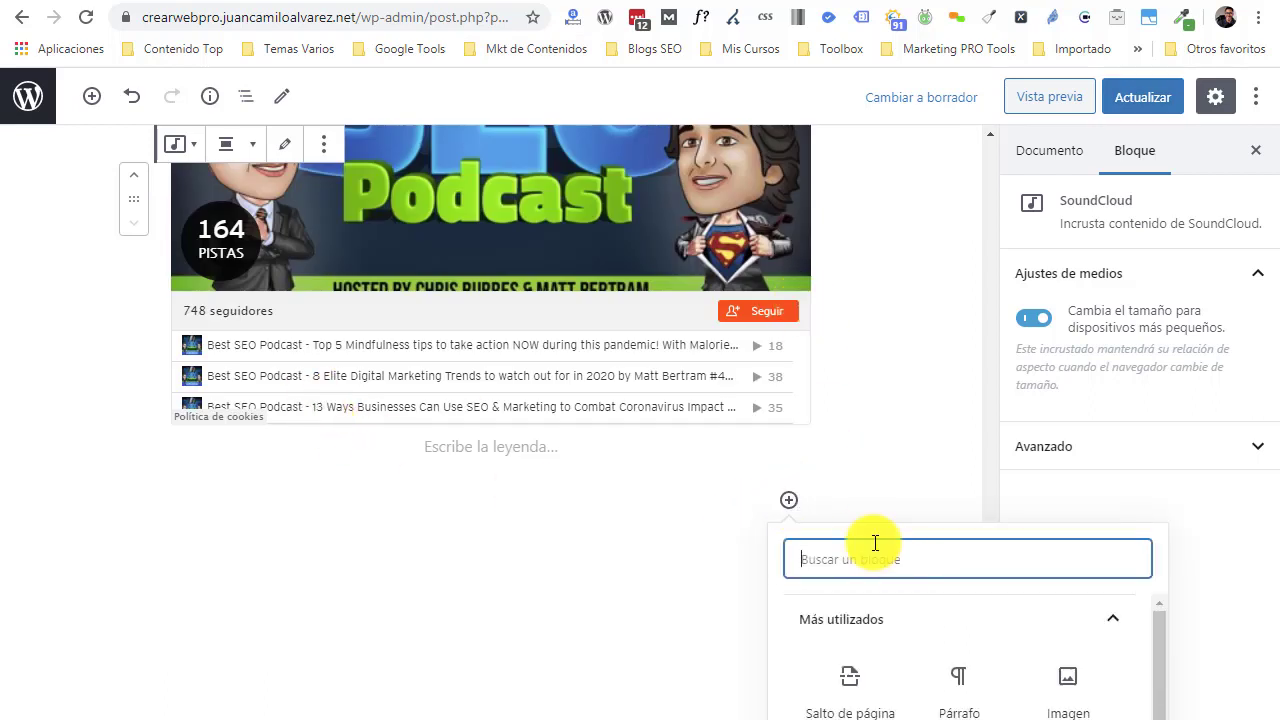
click(789, 503)
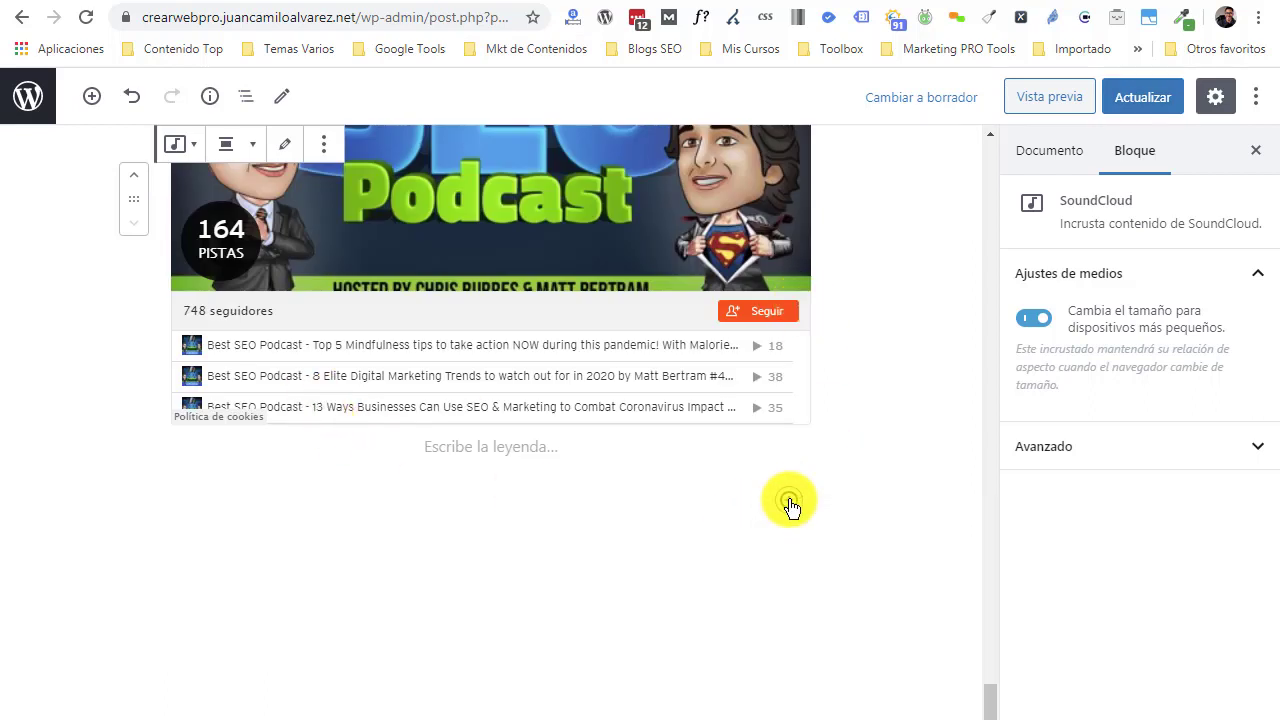
click(91, 96)
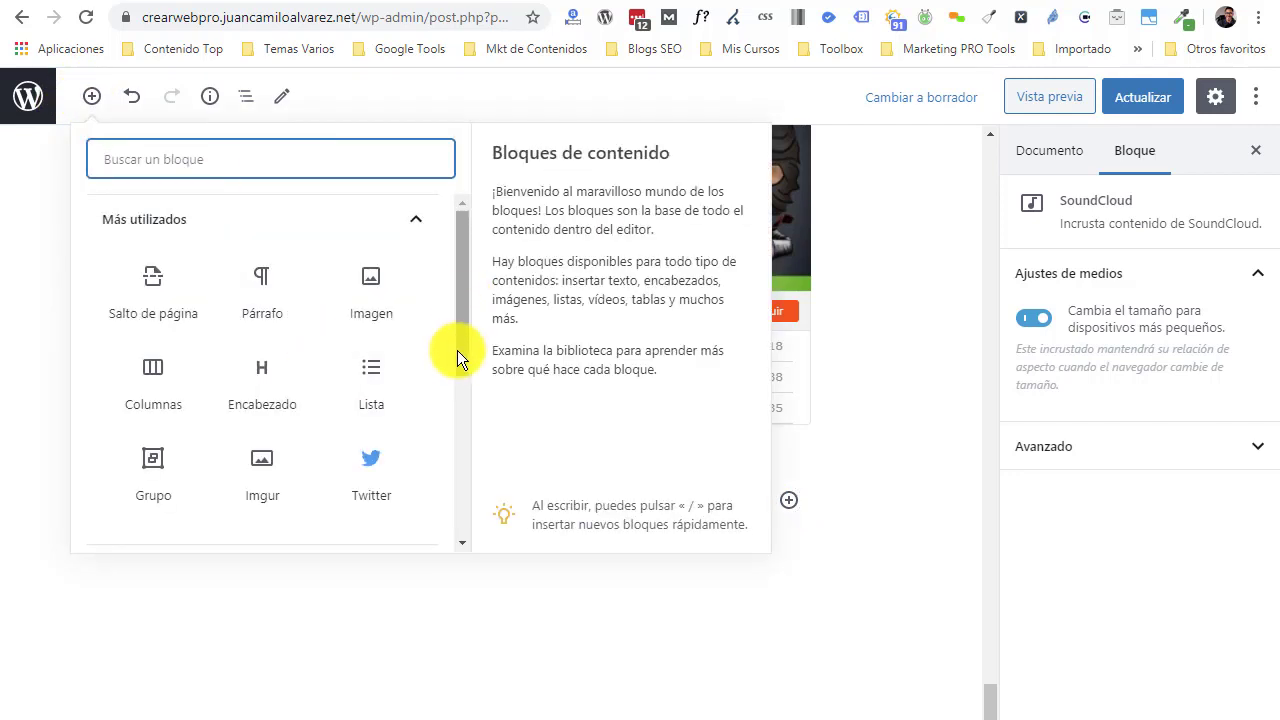
drag(457, 350, 460, 517)
click(252, 422)
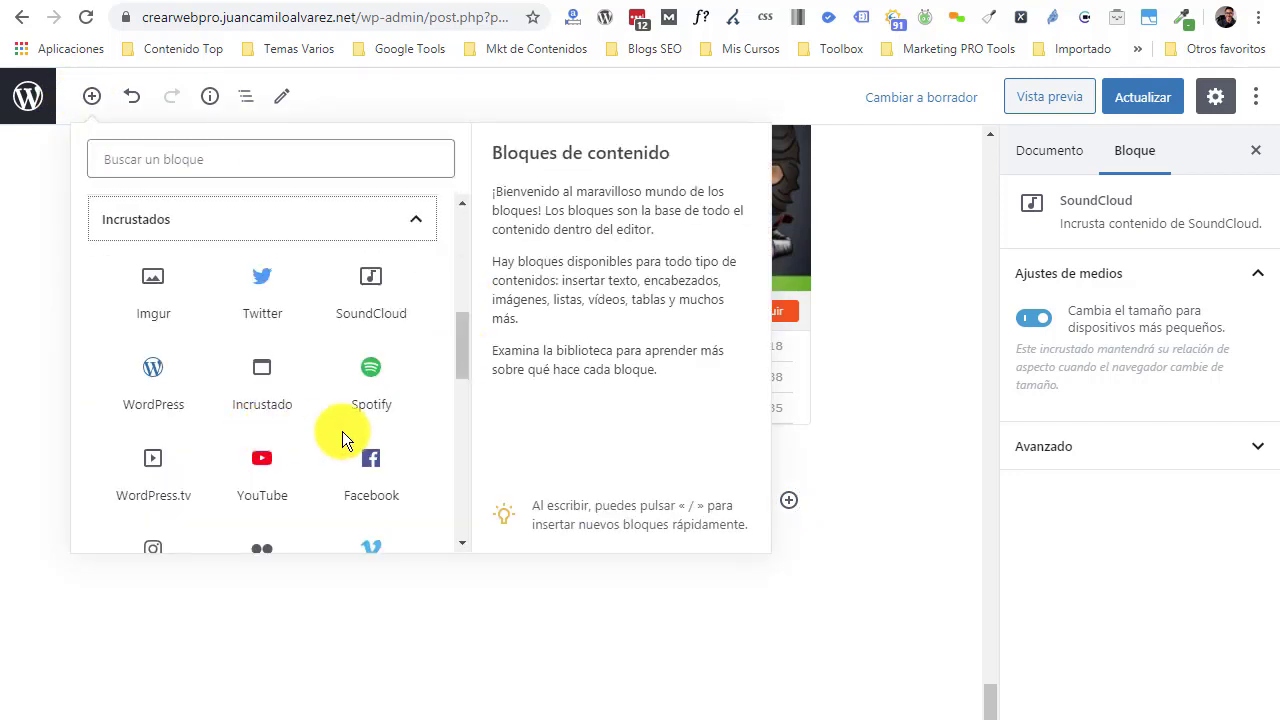
click(371, 400)
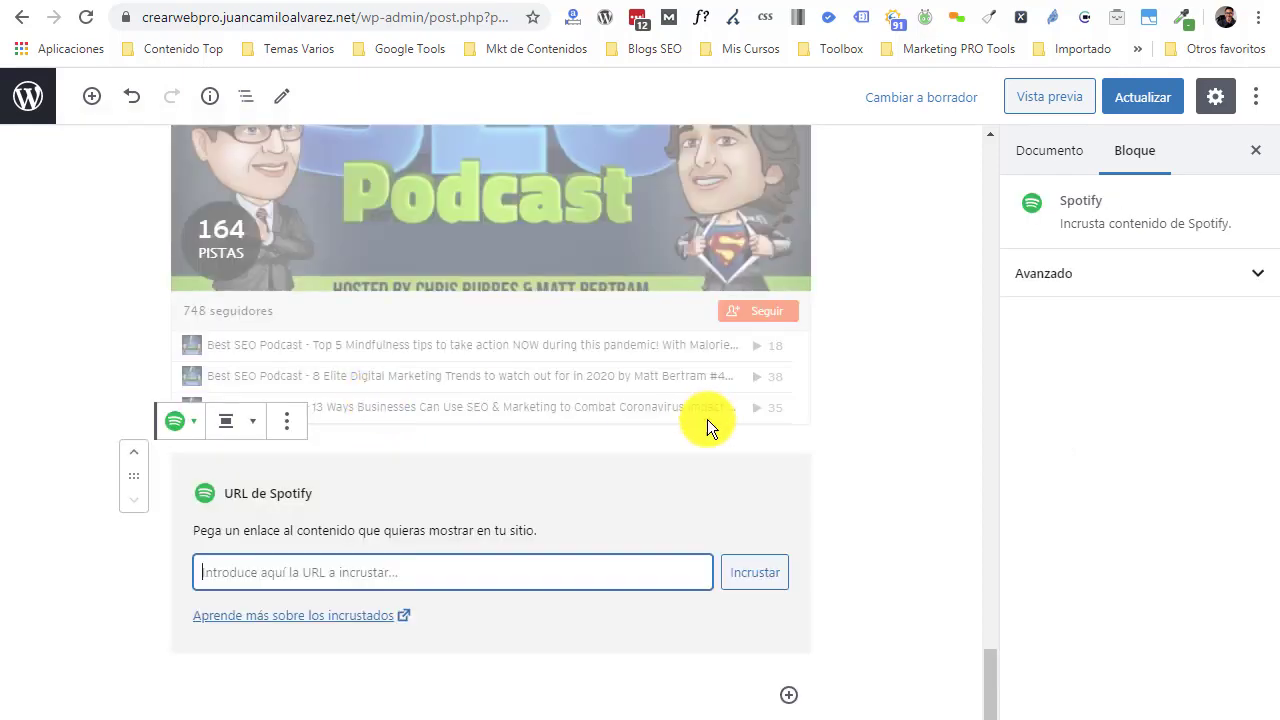
Step: Switch to the open Spotify page of the Charlas de Fútbol podcast and copy its address
click(829, 3)
click(443, 22)
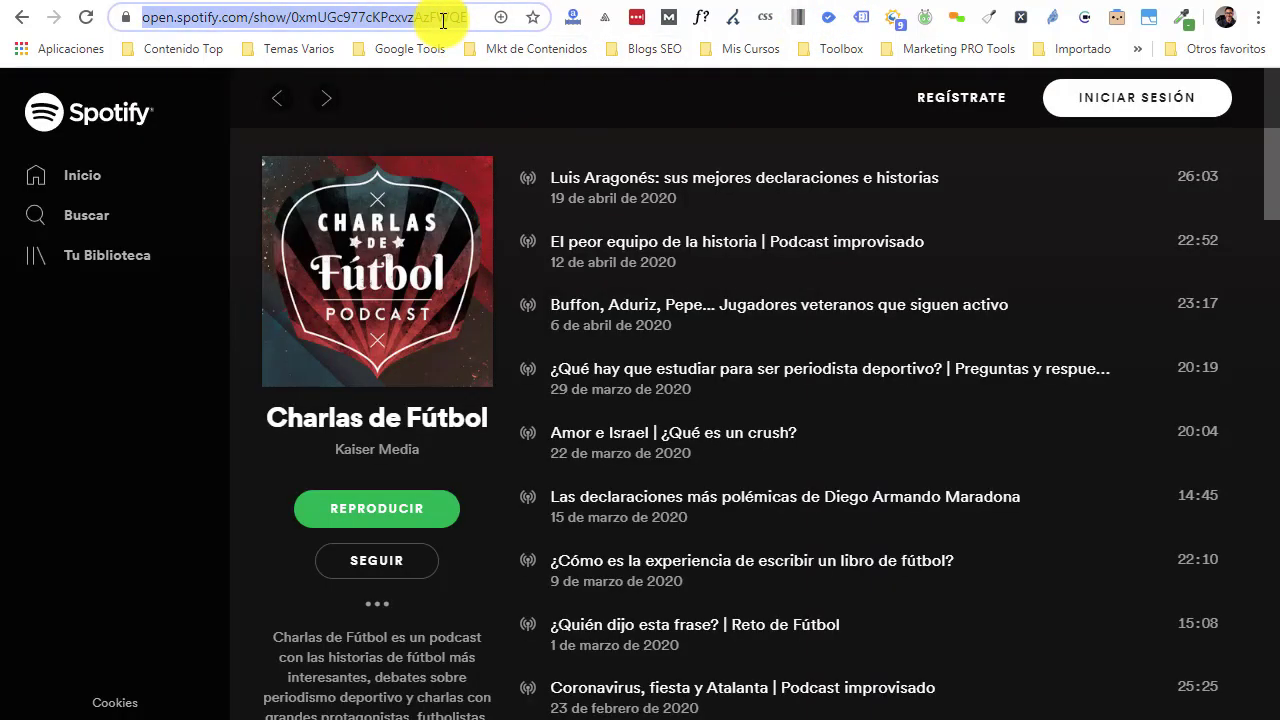
key(ctrl+c)
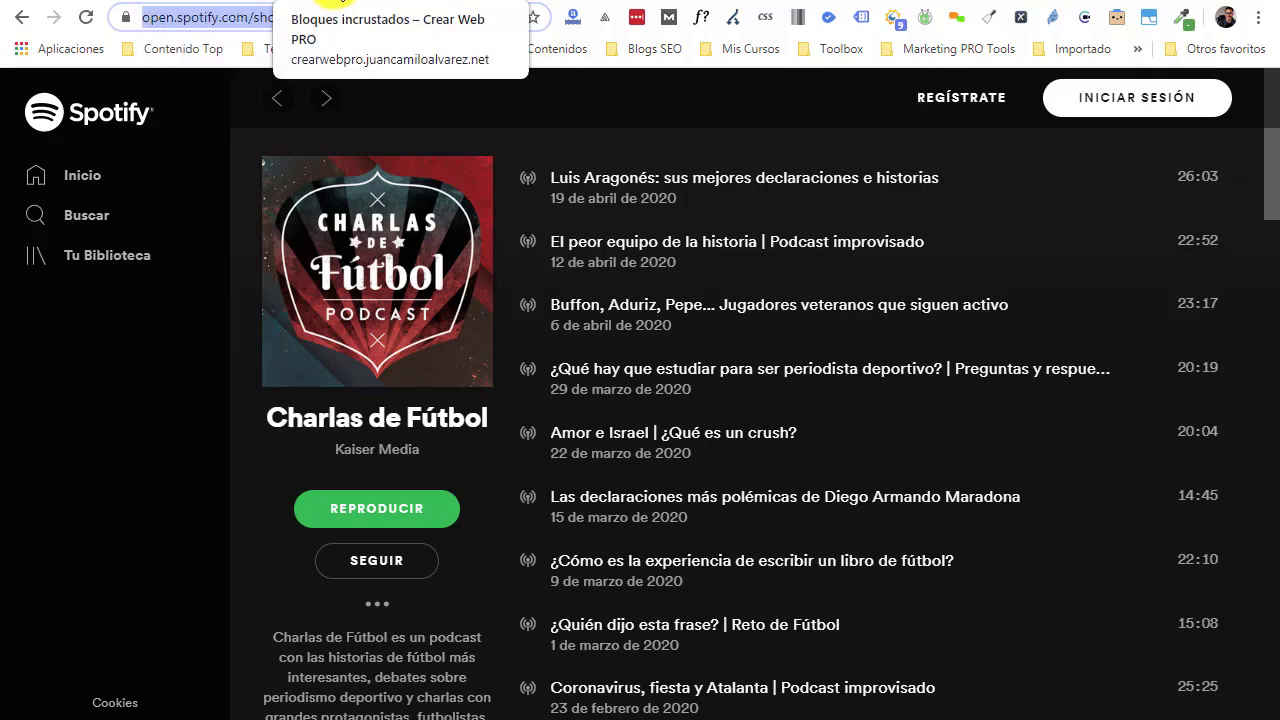
click(200, 5)
key(ctrl+v)
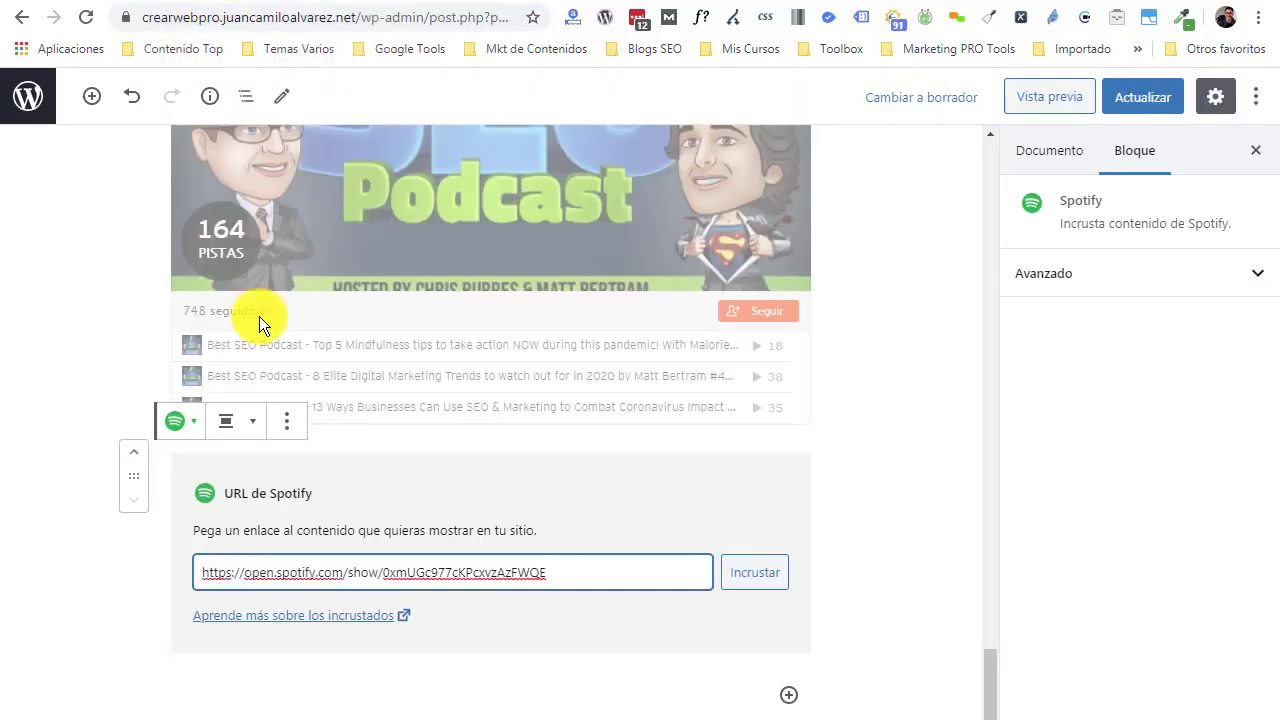
click(756, 571)
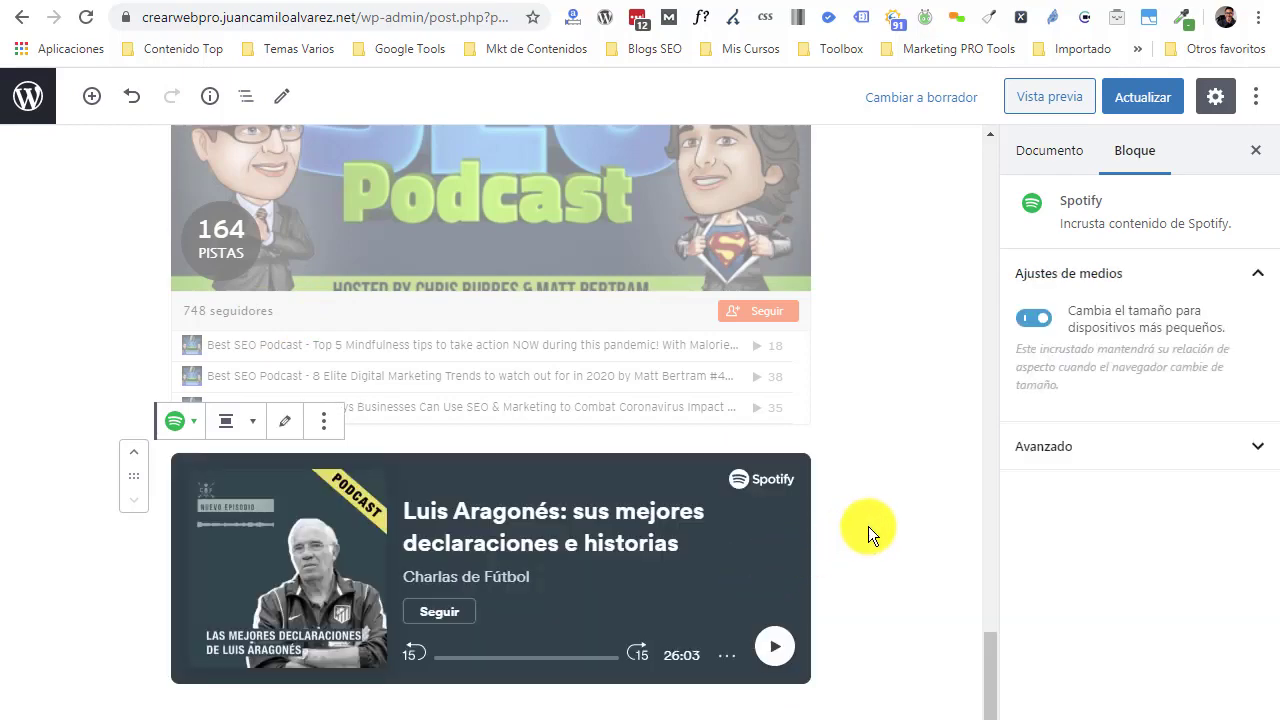
scroll(868, 526, down, 1)
scroll(836, 510, up, 5)
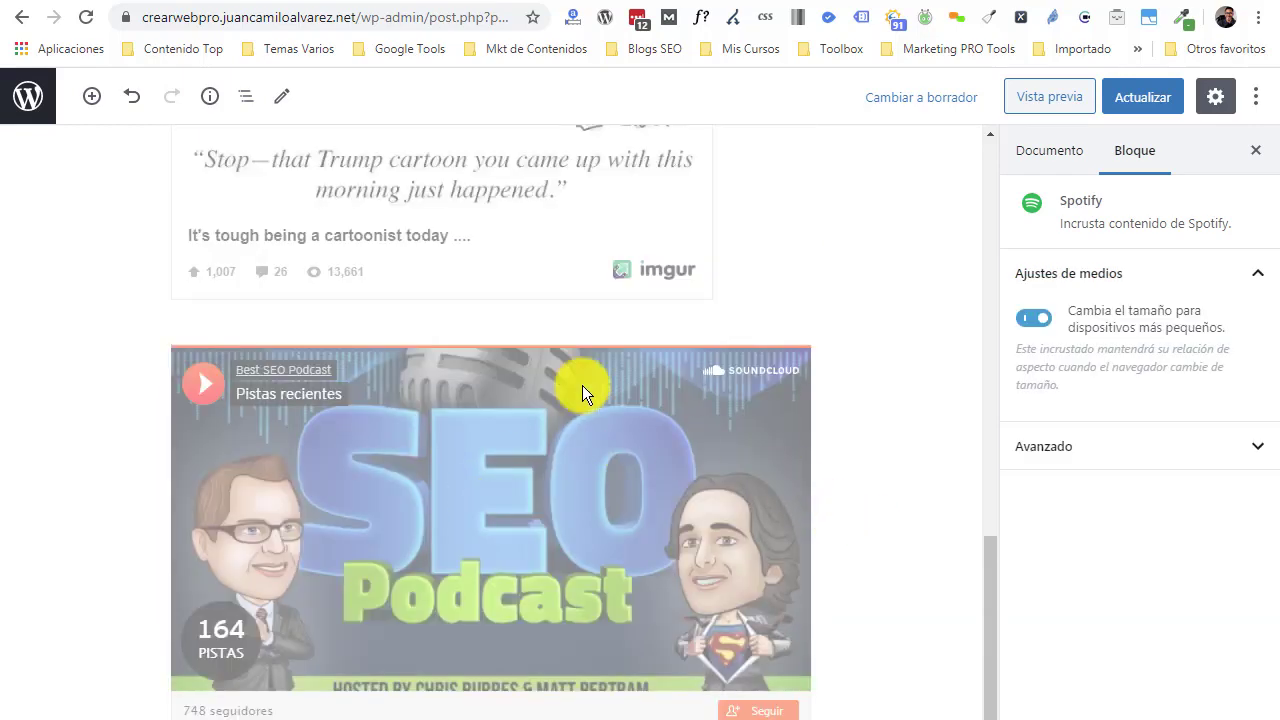
scroll(590, 420, down, 2)
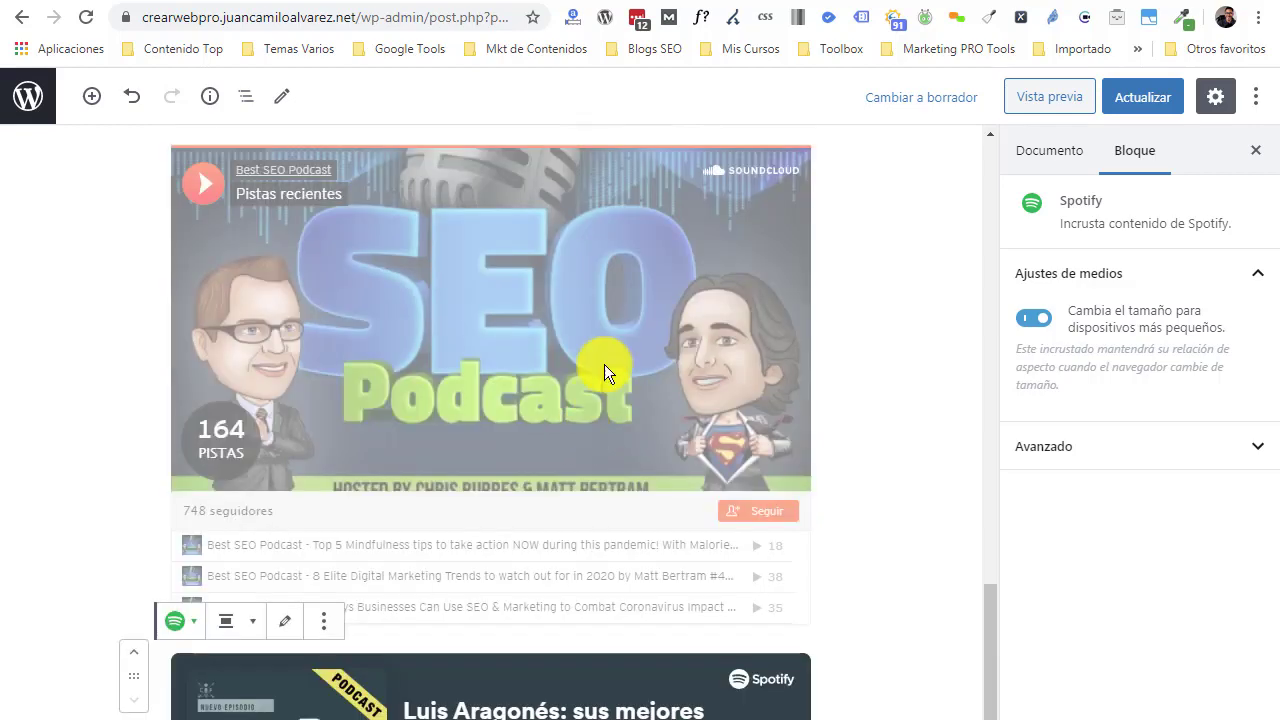
scroll(552, 318, down, 3)
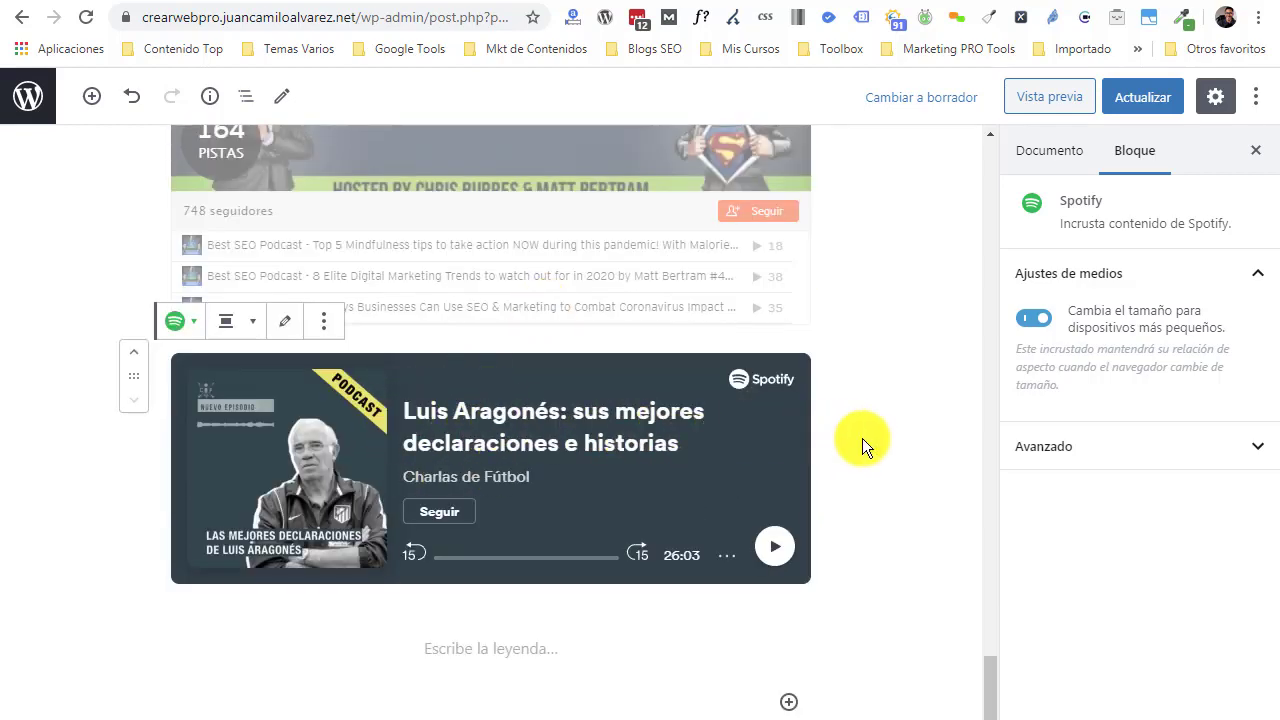
Step: Update the post, check the SoundCloud and Spotify embeds on its front-end page, and return to the editor
click(1136, 98)
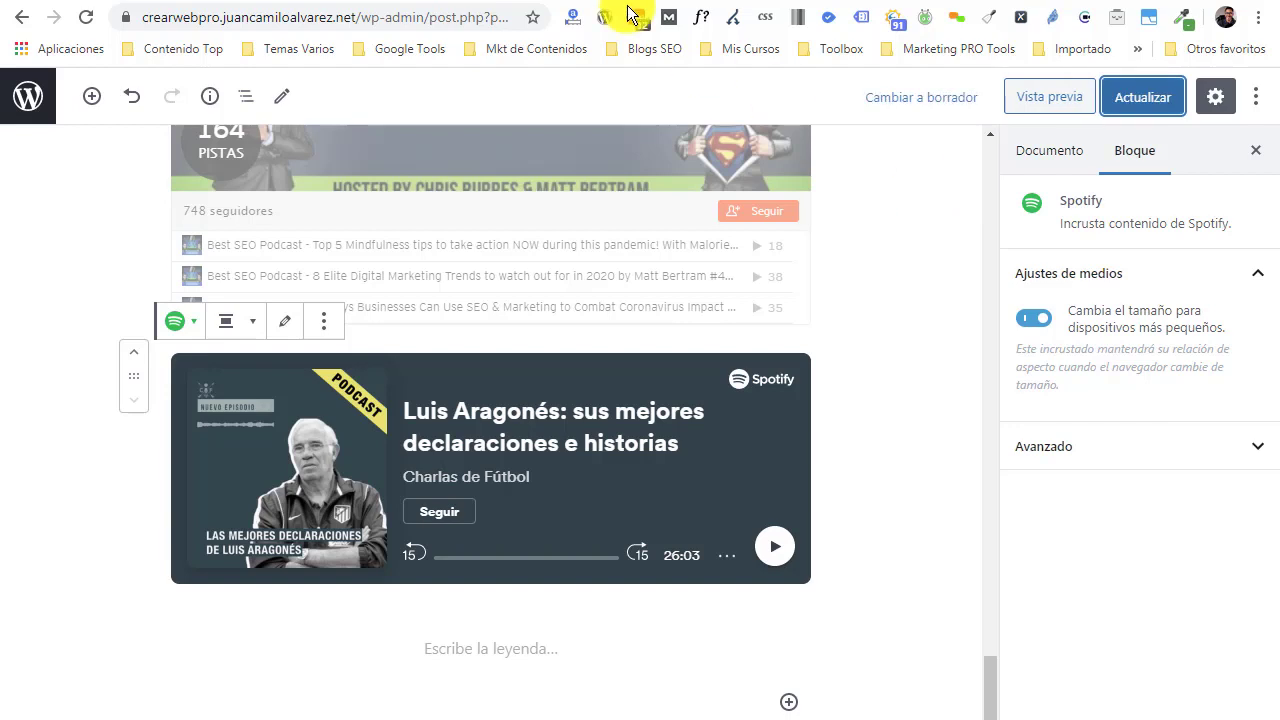
click(320, 4)
scroll(863, 345, down, 3)
scroll(863, 345, down, 15)
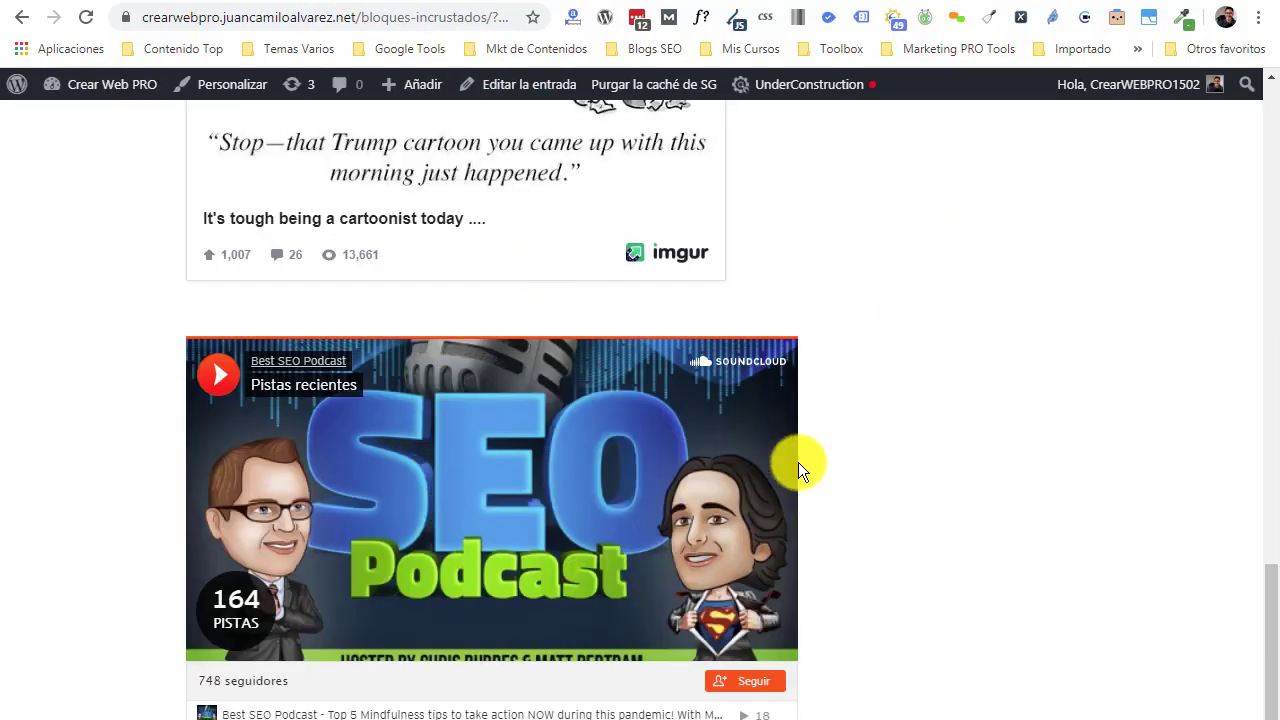
scroll(541, 431, down, 1)
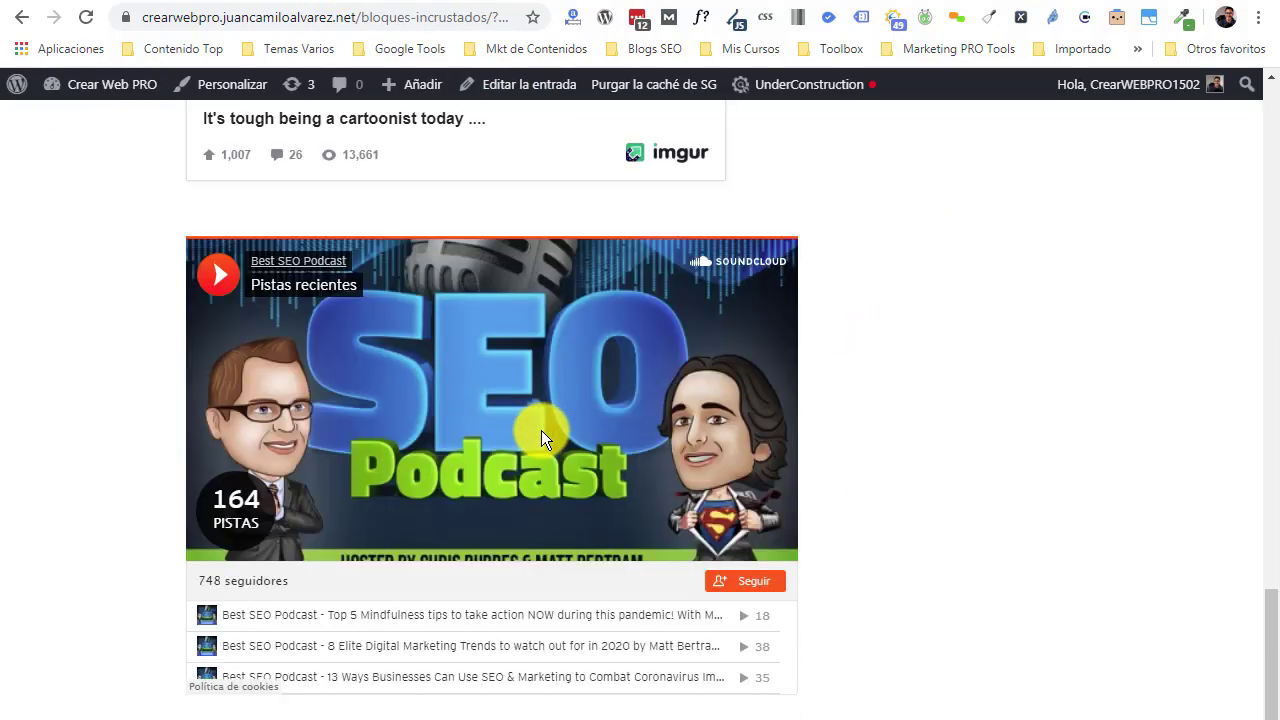
scroll(541, 430, down, 1)
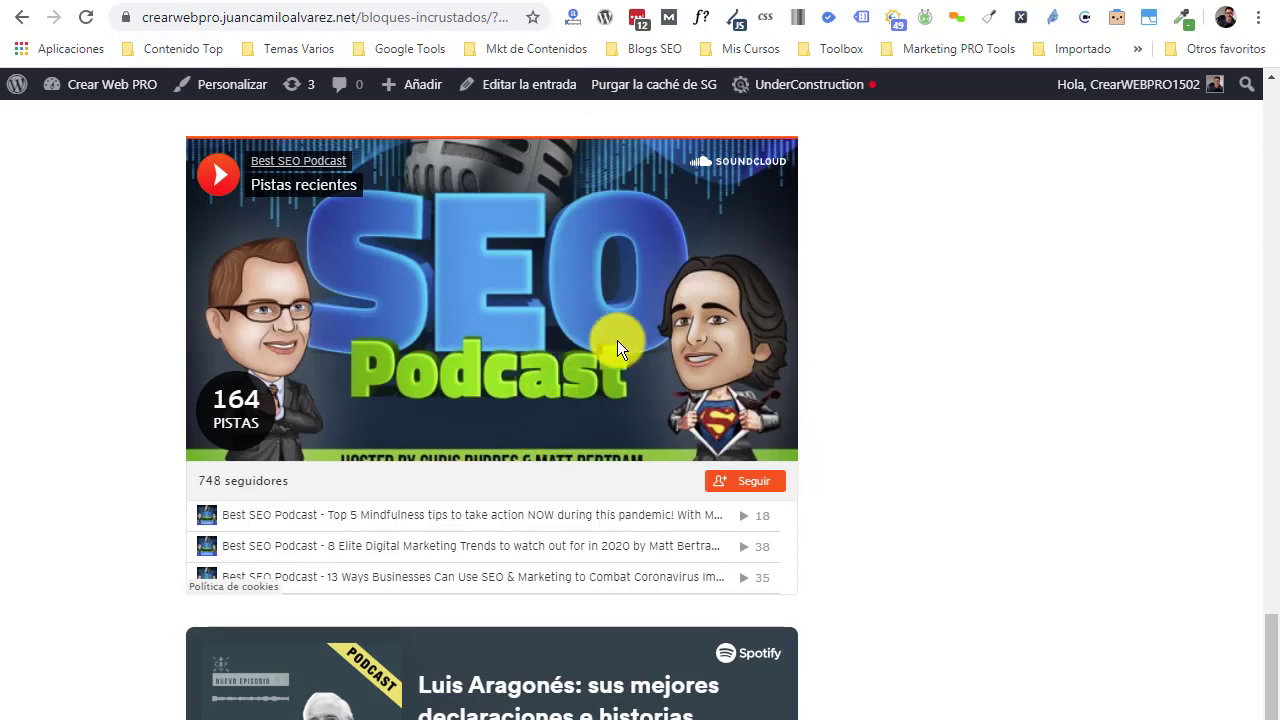
scroll(620, 347, down, 3)
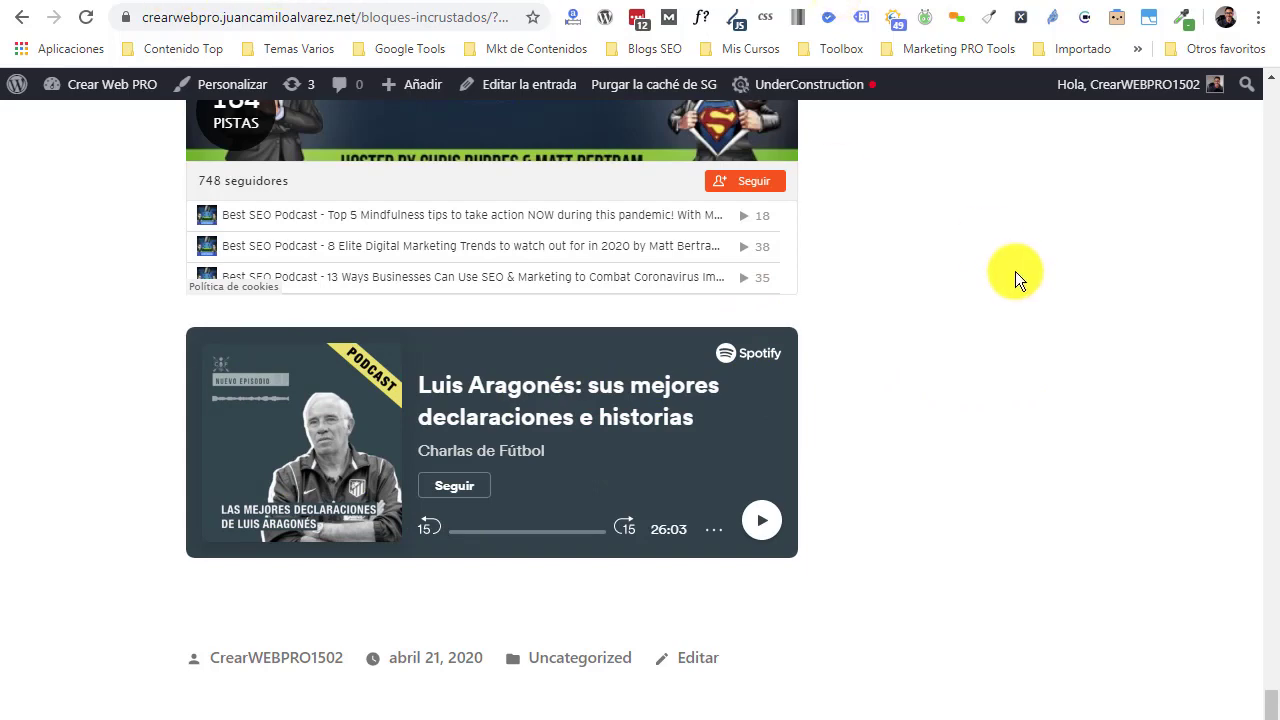
key(ctrl+w)
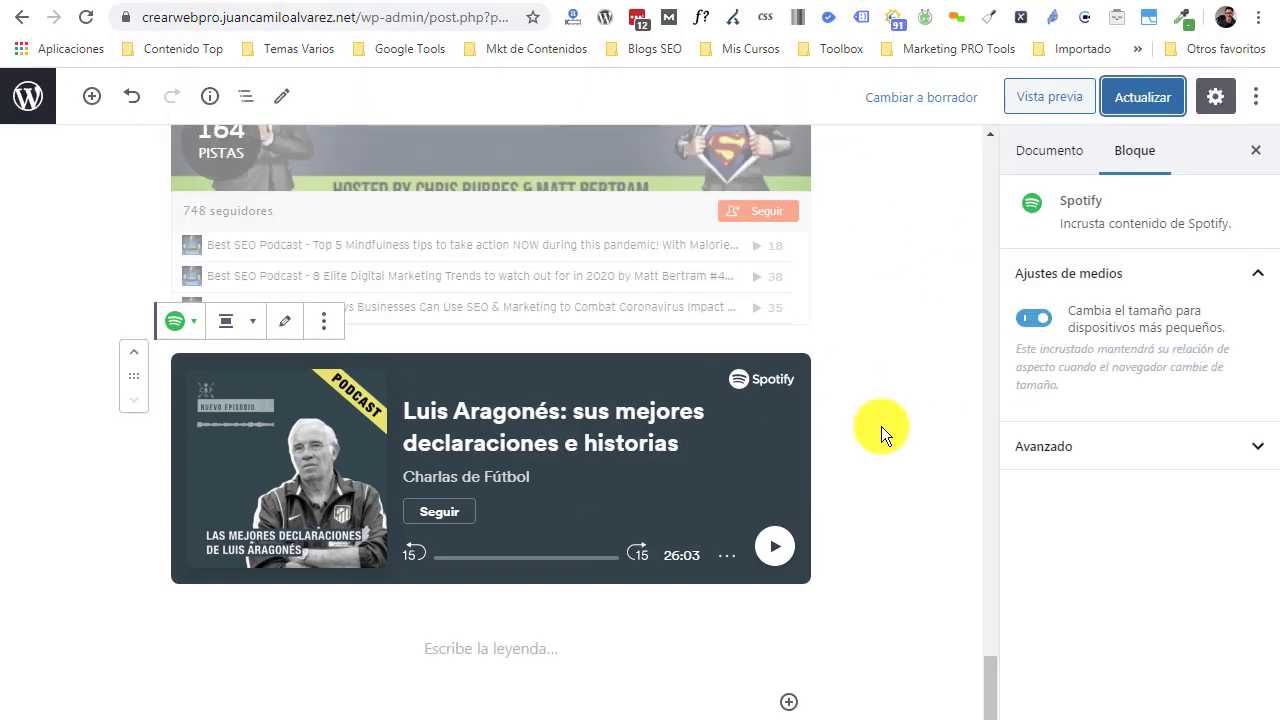
Step: Insert a WordPress.tv embed block from the Incrustados category below the Spotify block
scroll(881, 426, down, 2)
click(789, 459)
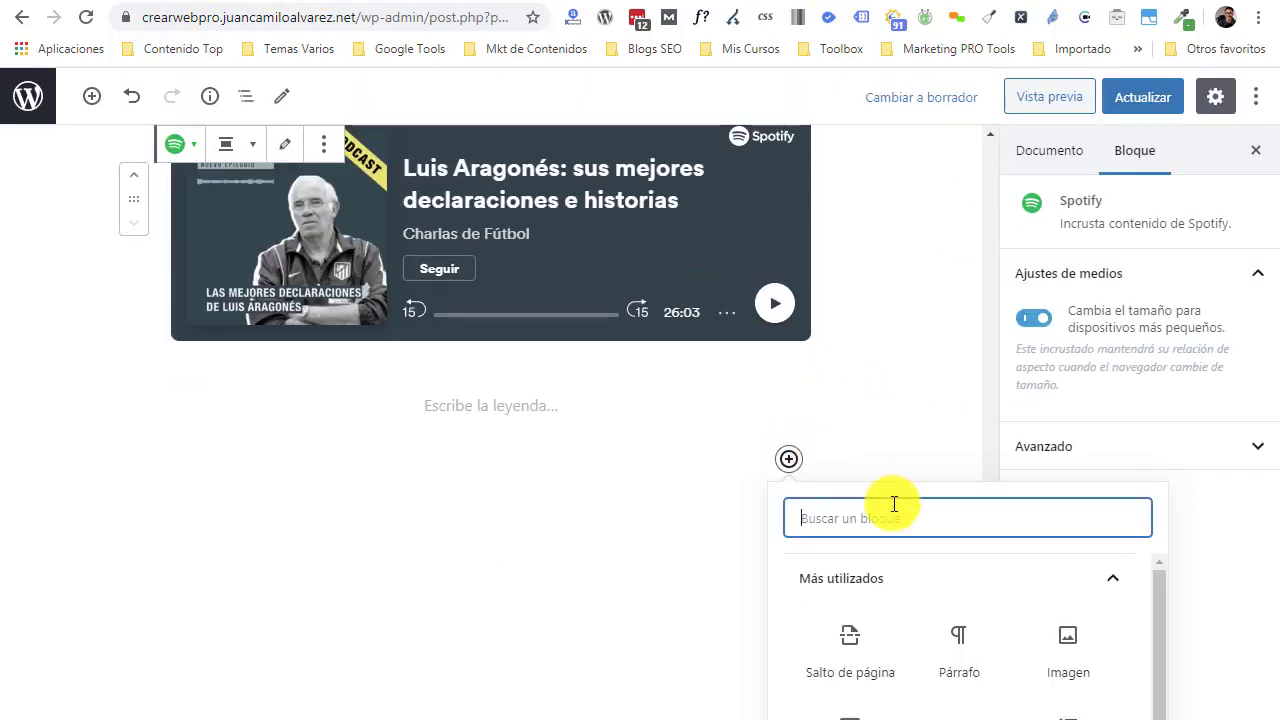
key(Escape)
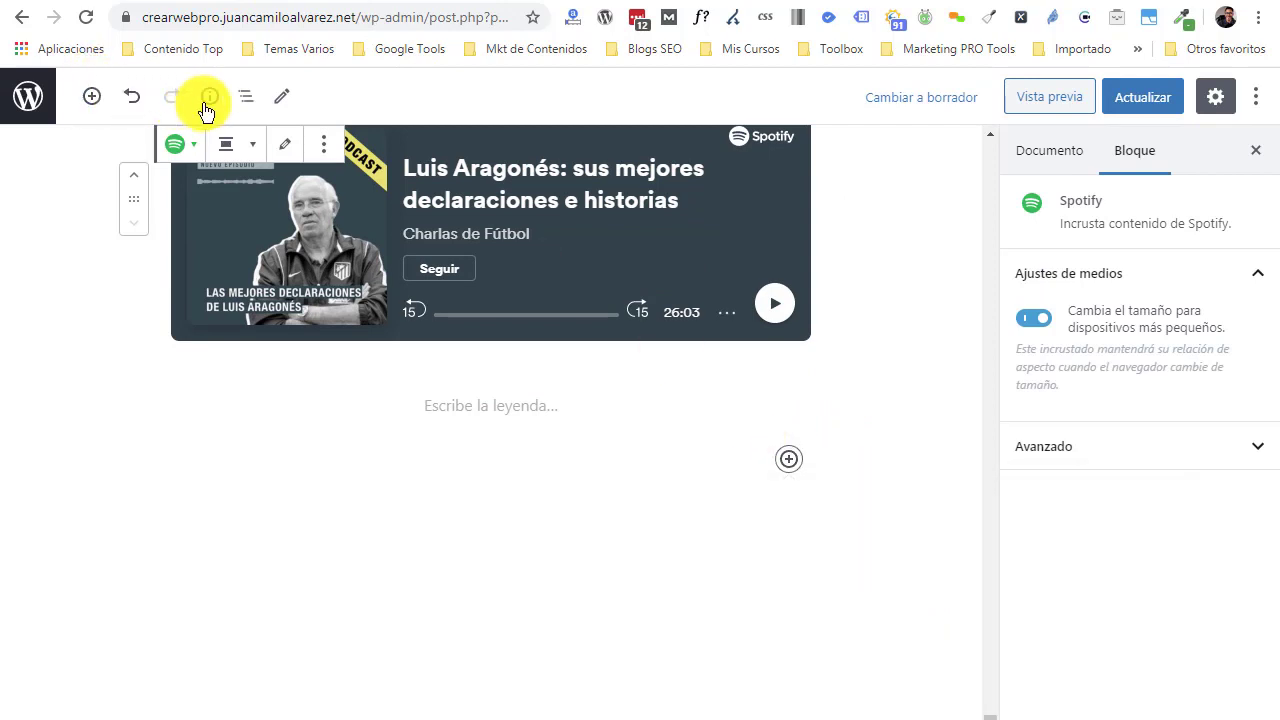
click(92, 96)
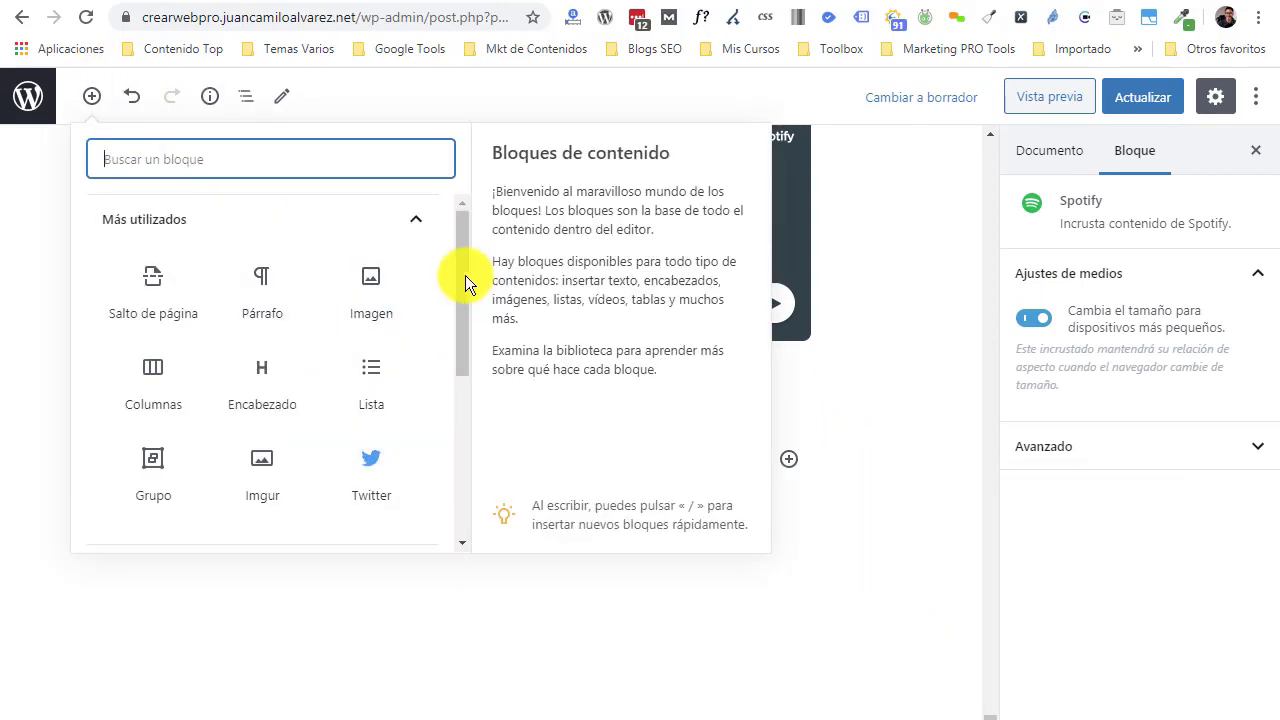
drag(465, 275, 416, 457)
click(229, 420)
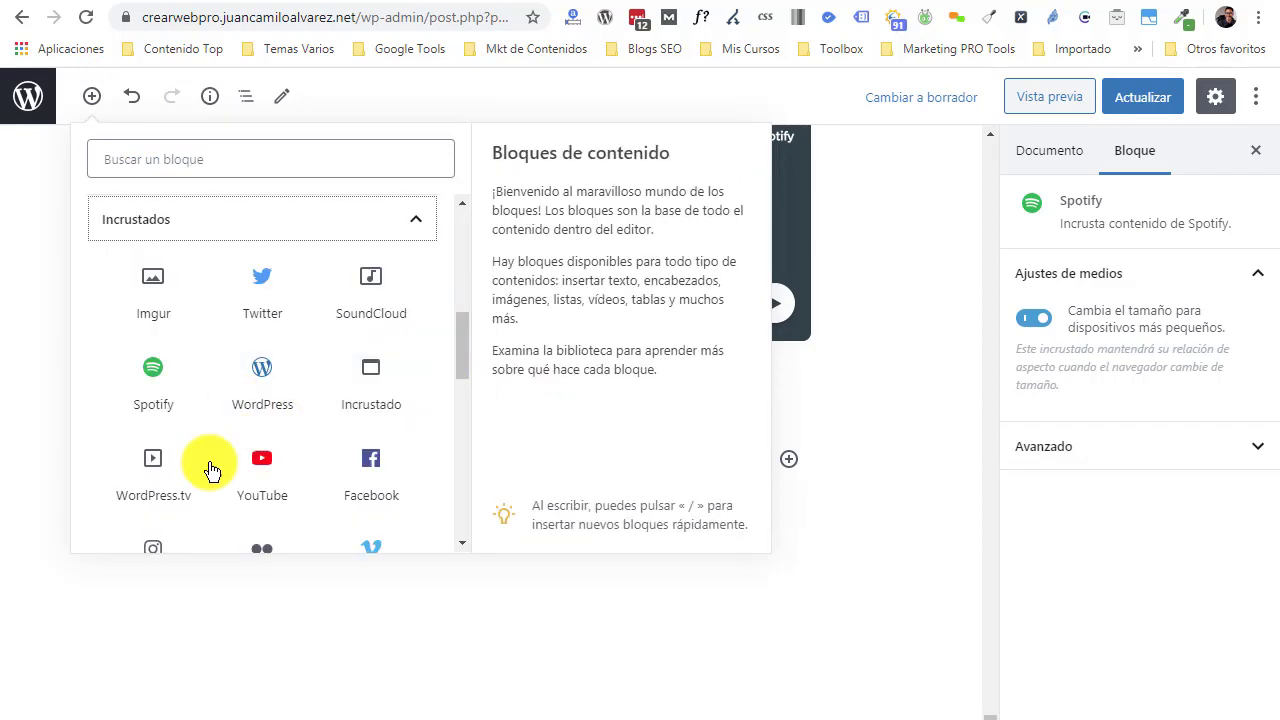
click(155, 497)
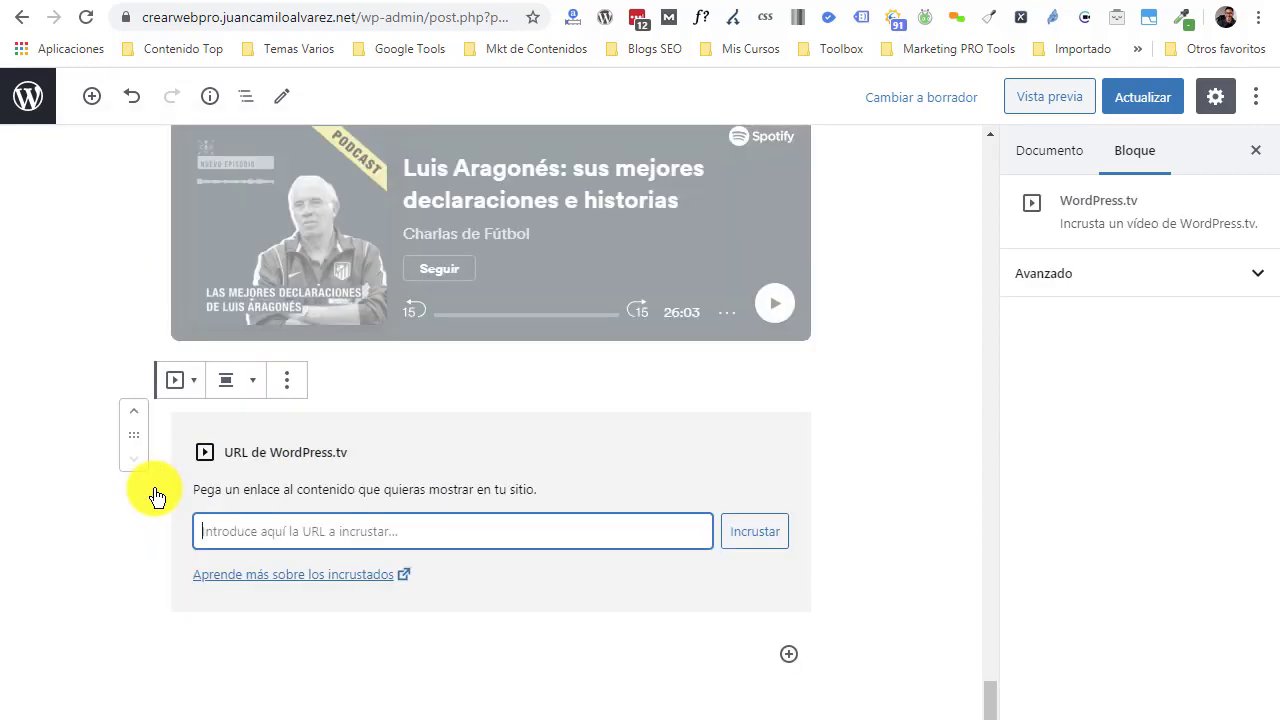
Step: Copy the address of the open WordPress.tv video "Buenas Prácticas SEO para WordPress" and embed it in the post's WordPress.tv block
click(985, 2)
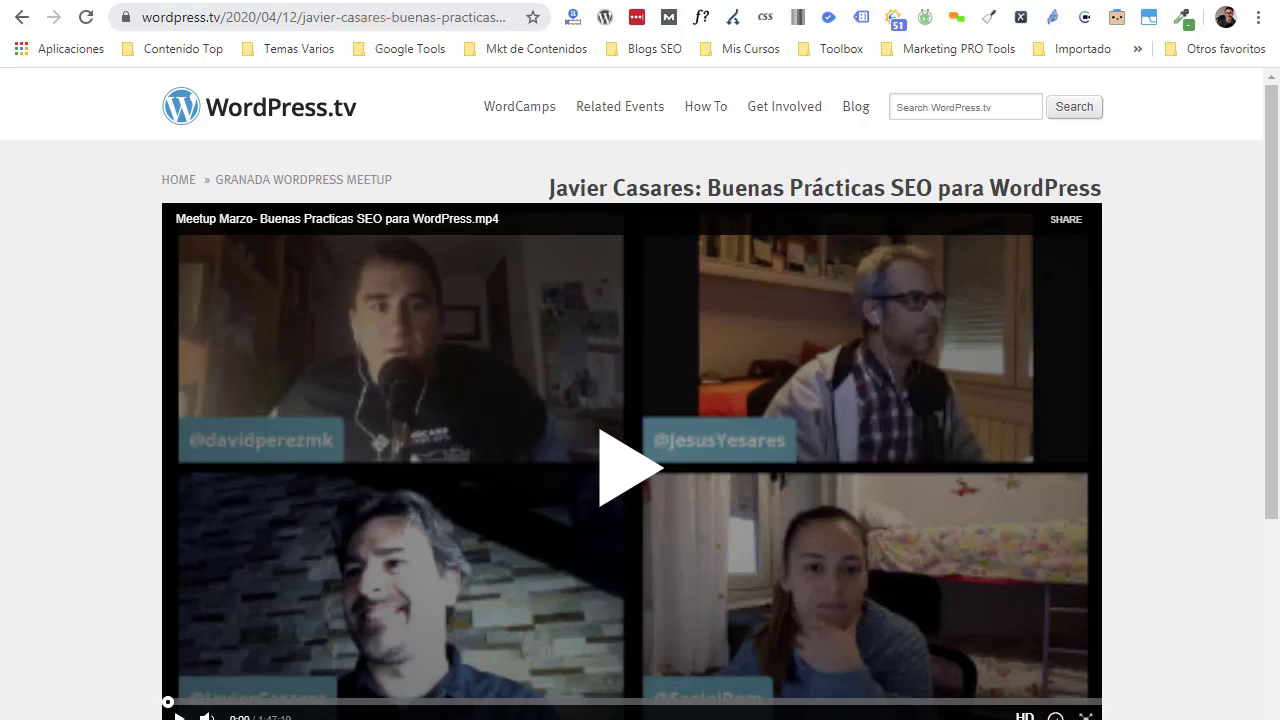
click(257, 20)
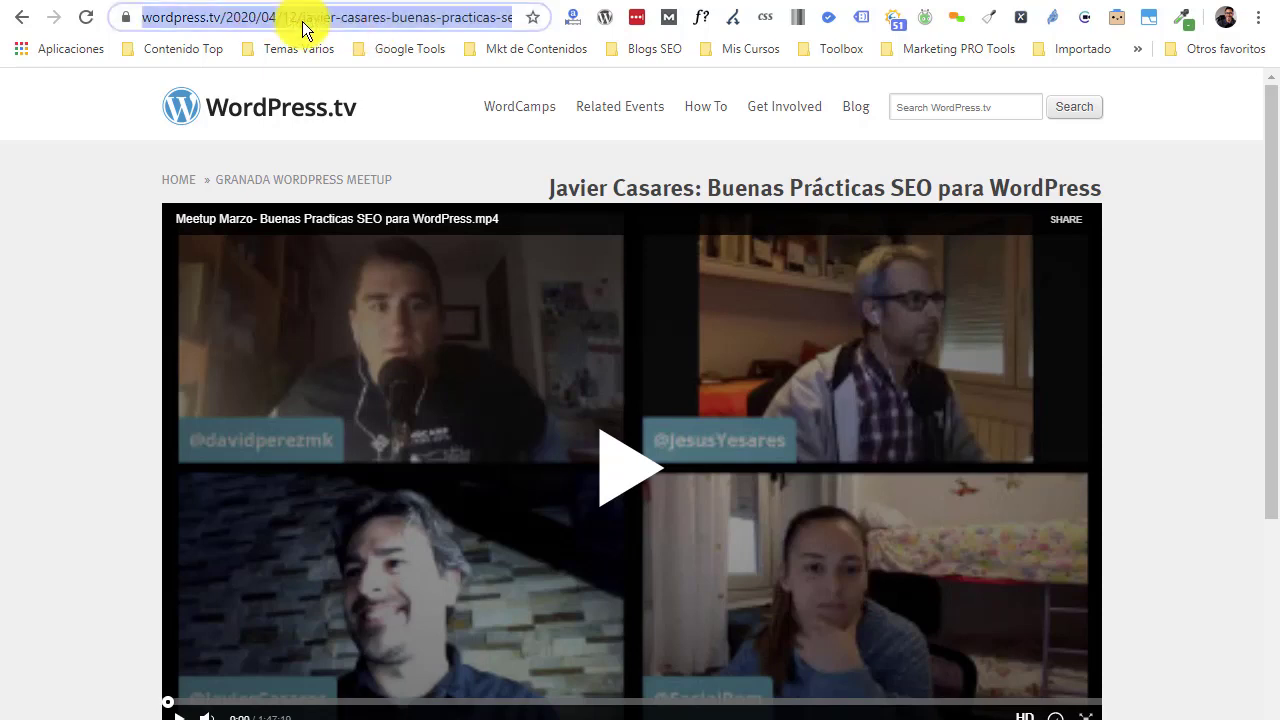
key(ctrl+Tab)
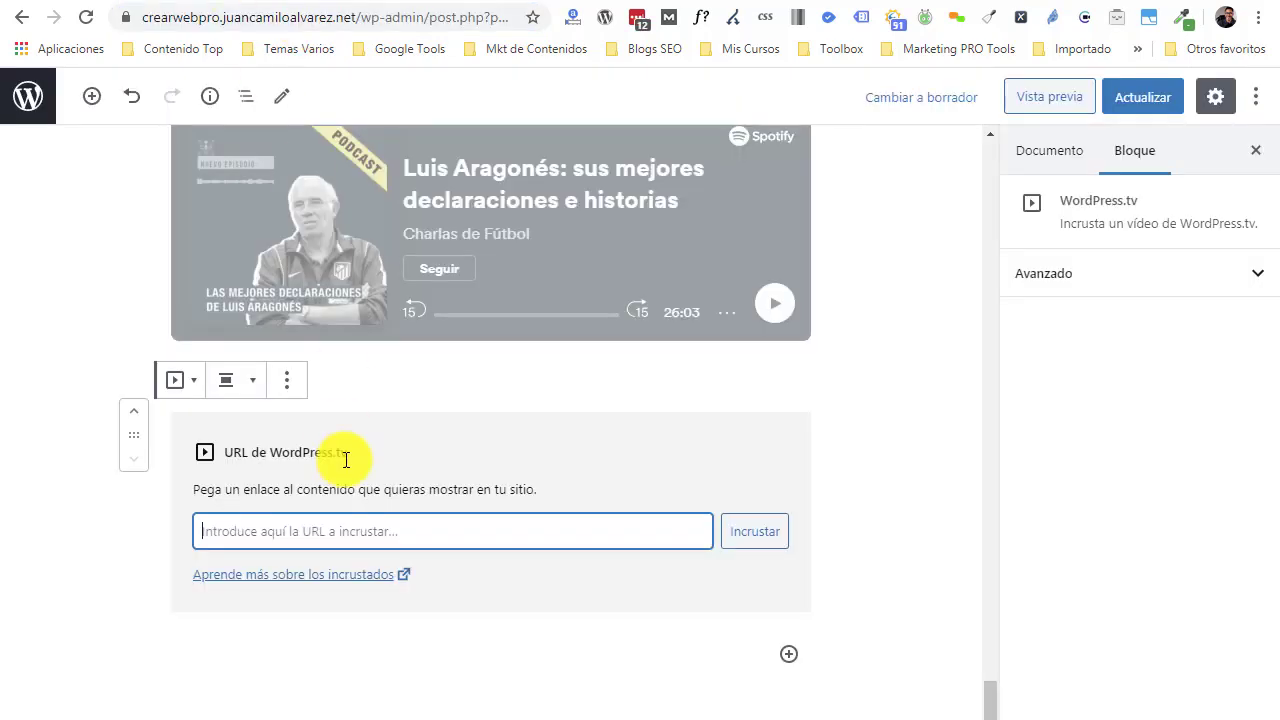
text(https://wordpress.tv/2020/04/12/javier-casares-buenas-practicas-seo-para-wordpress/)
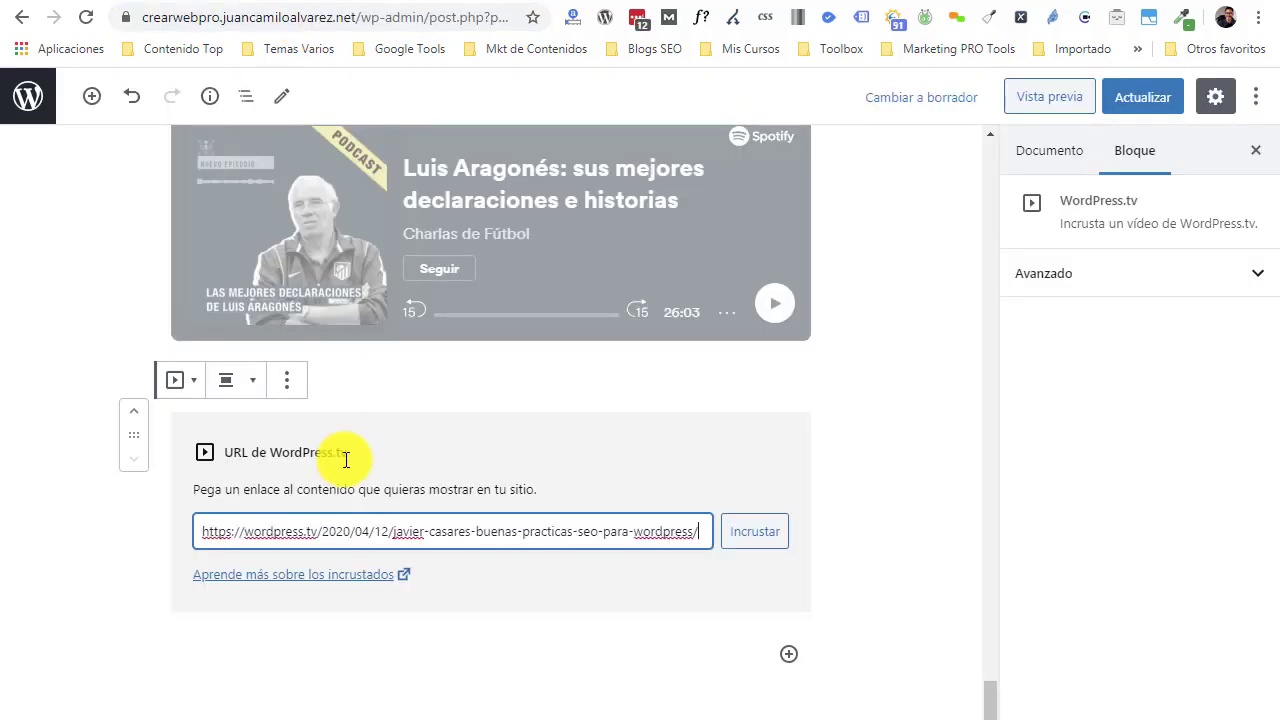
click(768, 532)
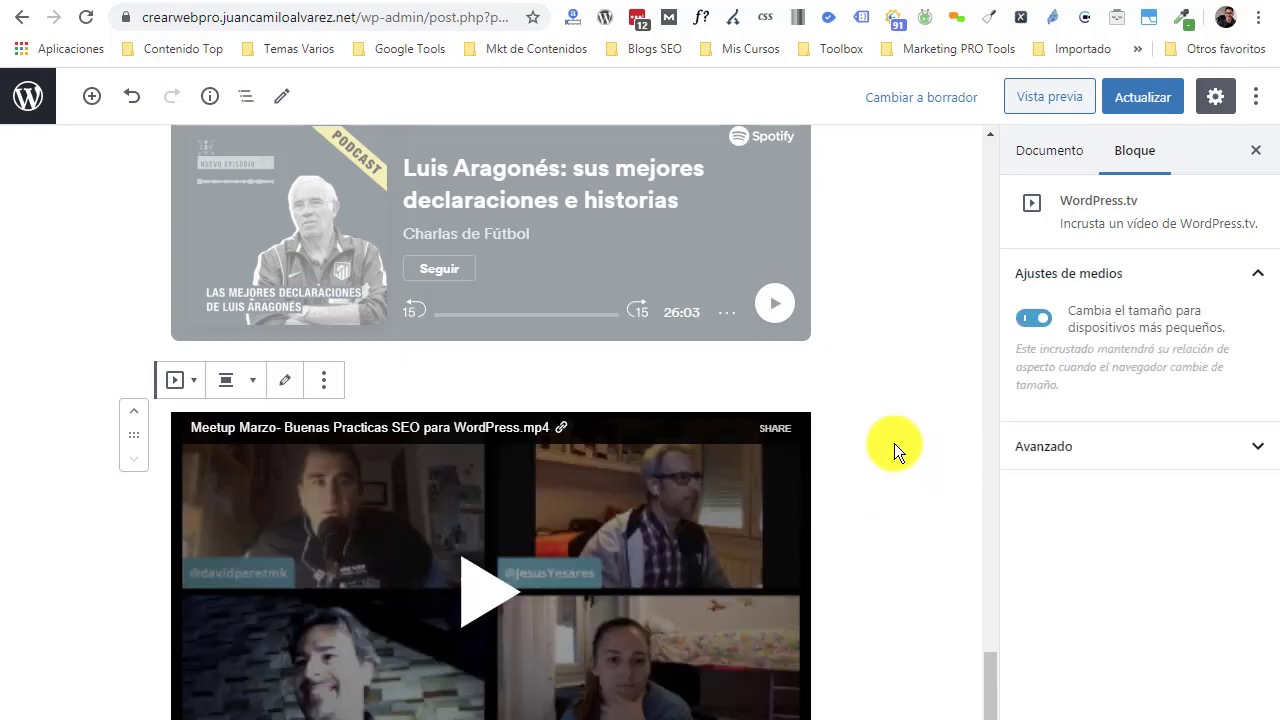
Step: Update the post, look through its embeds on the front-end page, and return to the editor
click(1150, 102)
click(335, 4)
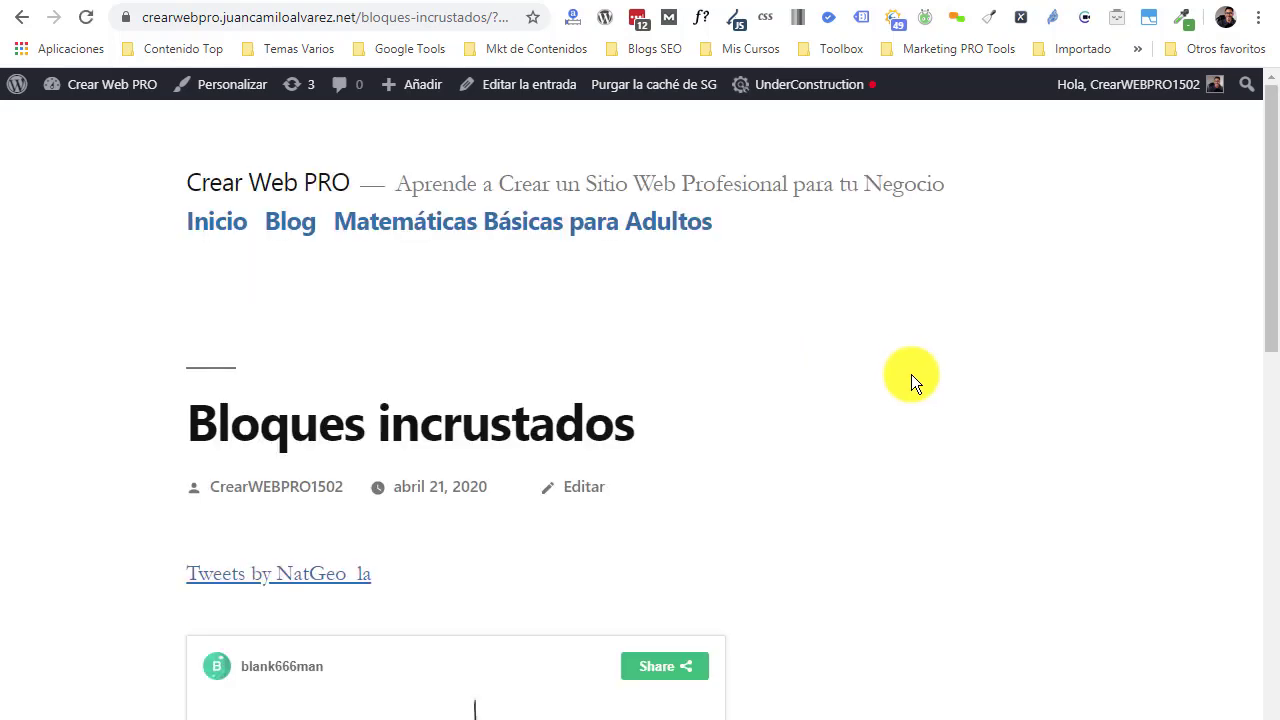
scroll(911, 374, down, 10)
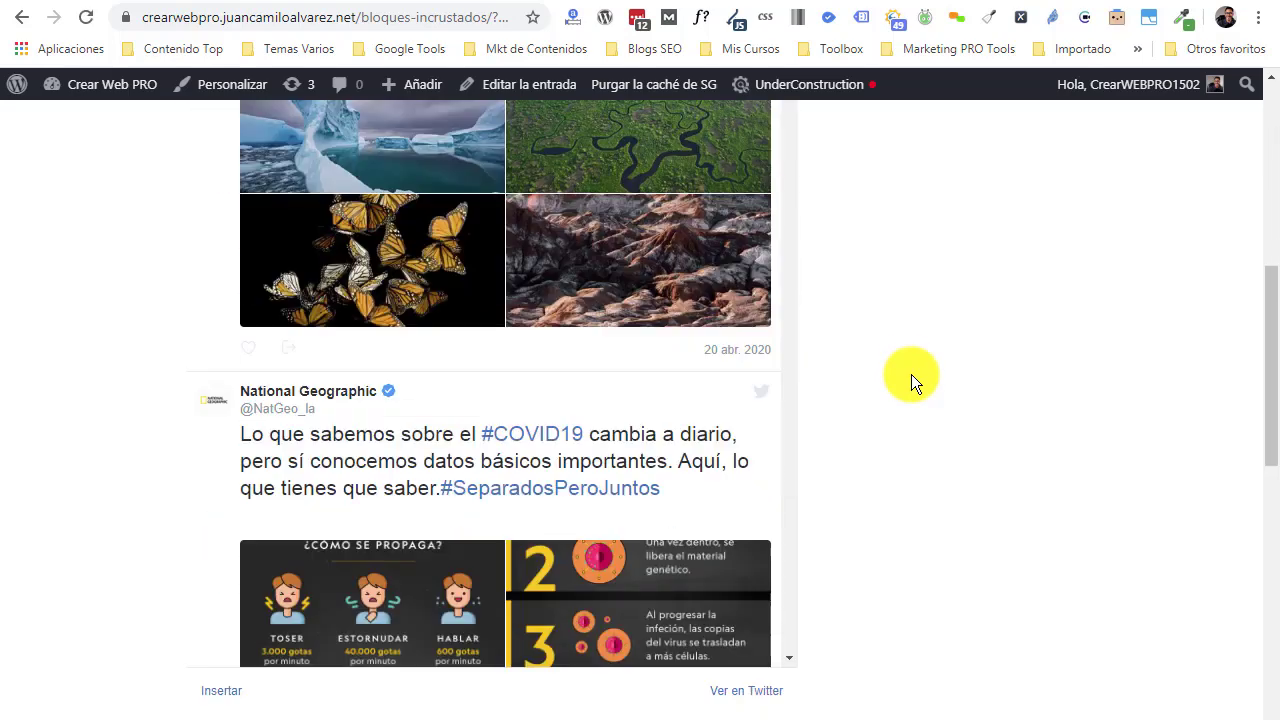
scroll(911, 374, up, 5)
scroll(911, 374, up, 5)
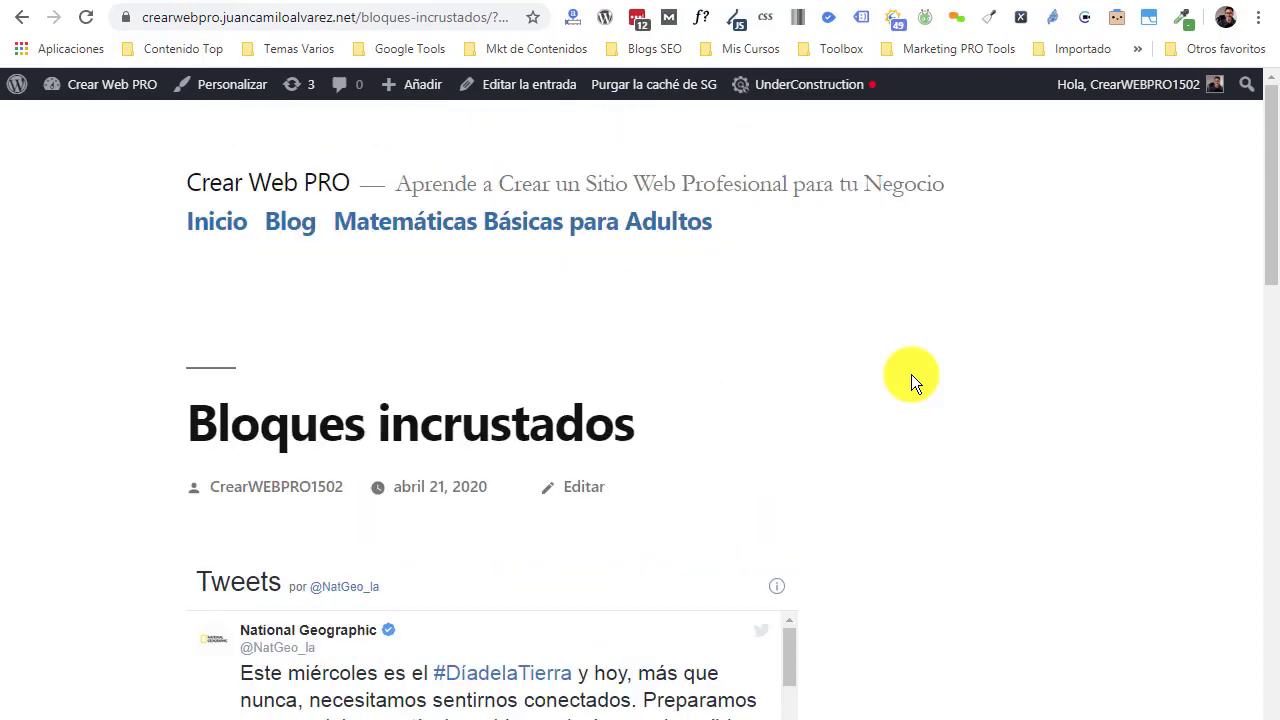
scroll(911, 374, down, 5)
scroll(603, 238, down, 10)
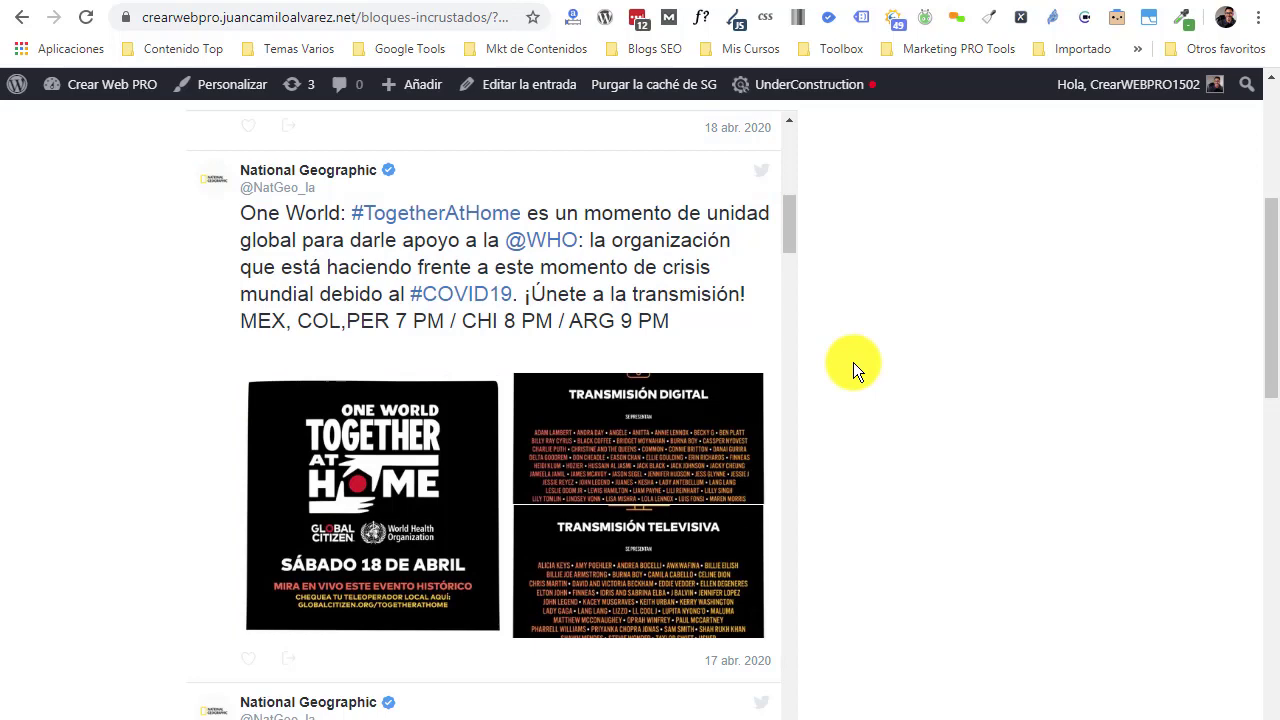
scroll(853, 369, down, 1)
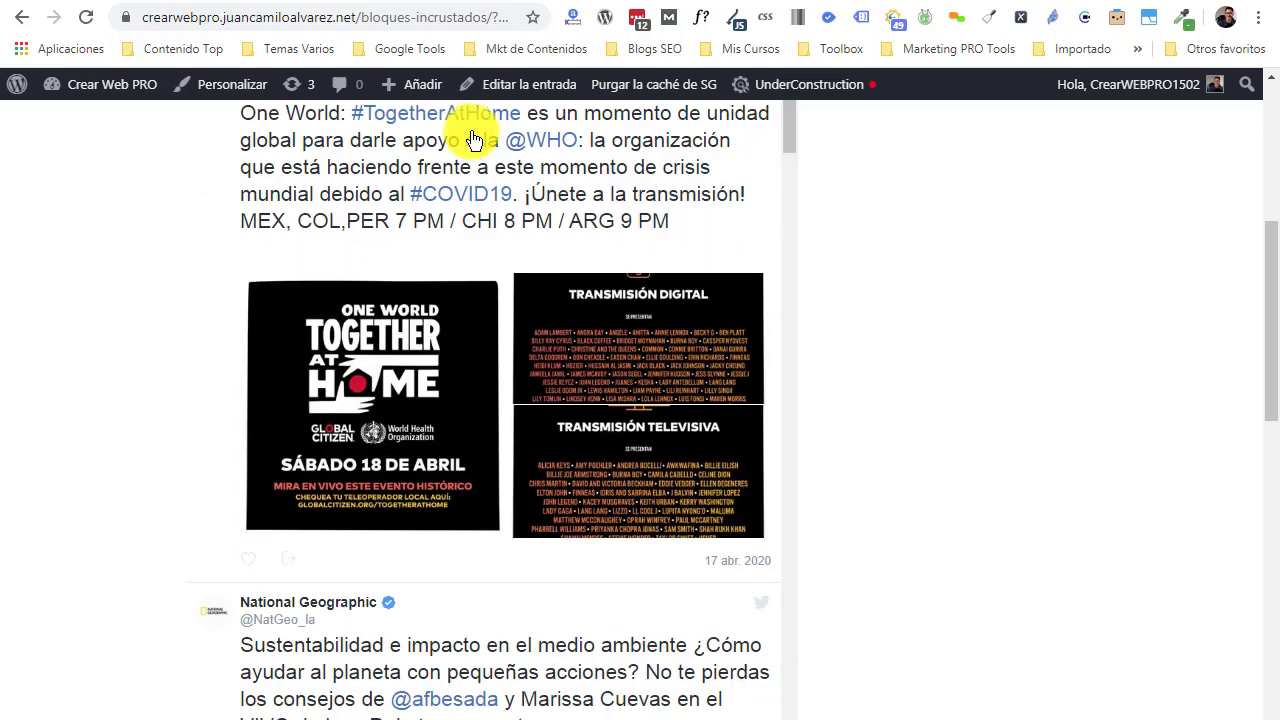
key(ctrl+Tab)
Step: Insert a Columnas block with three equal columns below the WordPress.tv video
scroll(711, 423, down, 4)
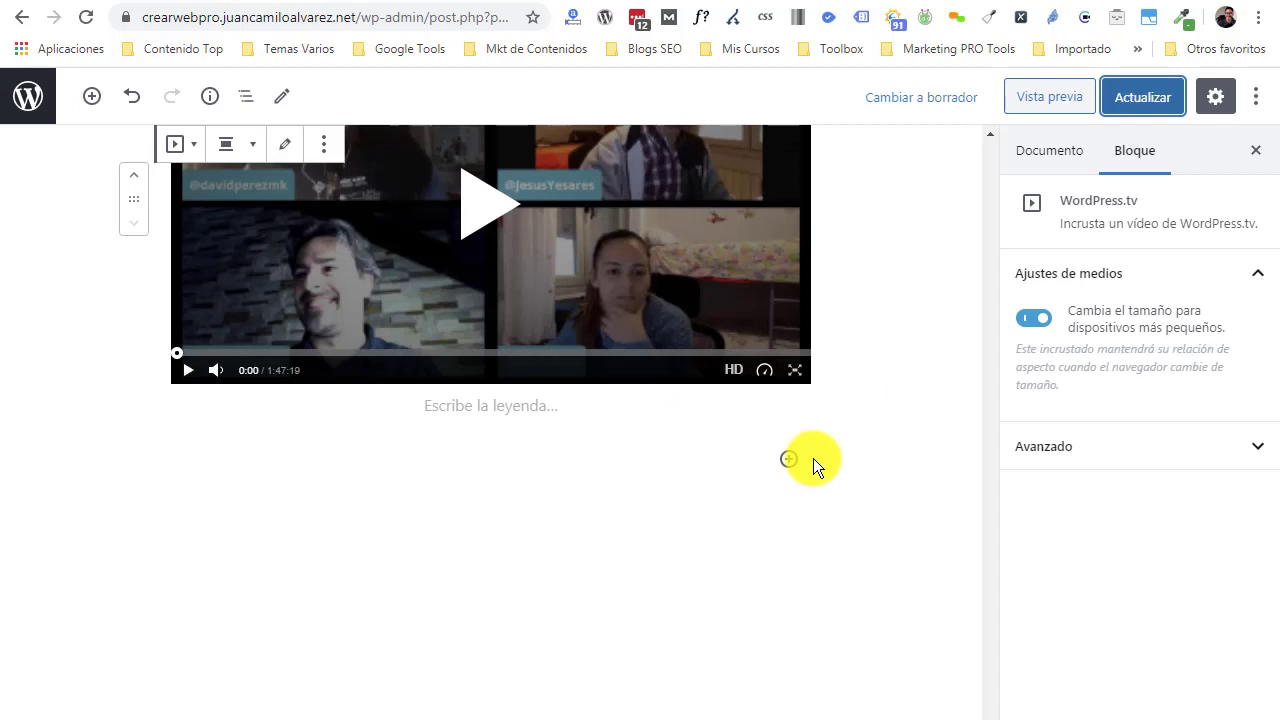
click(92, 96)
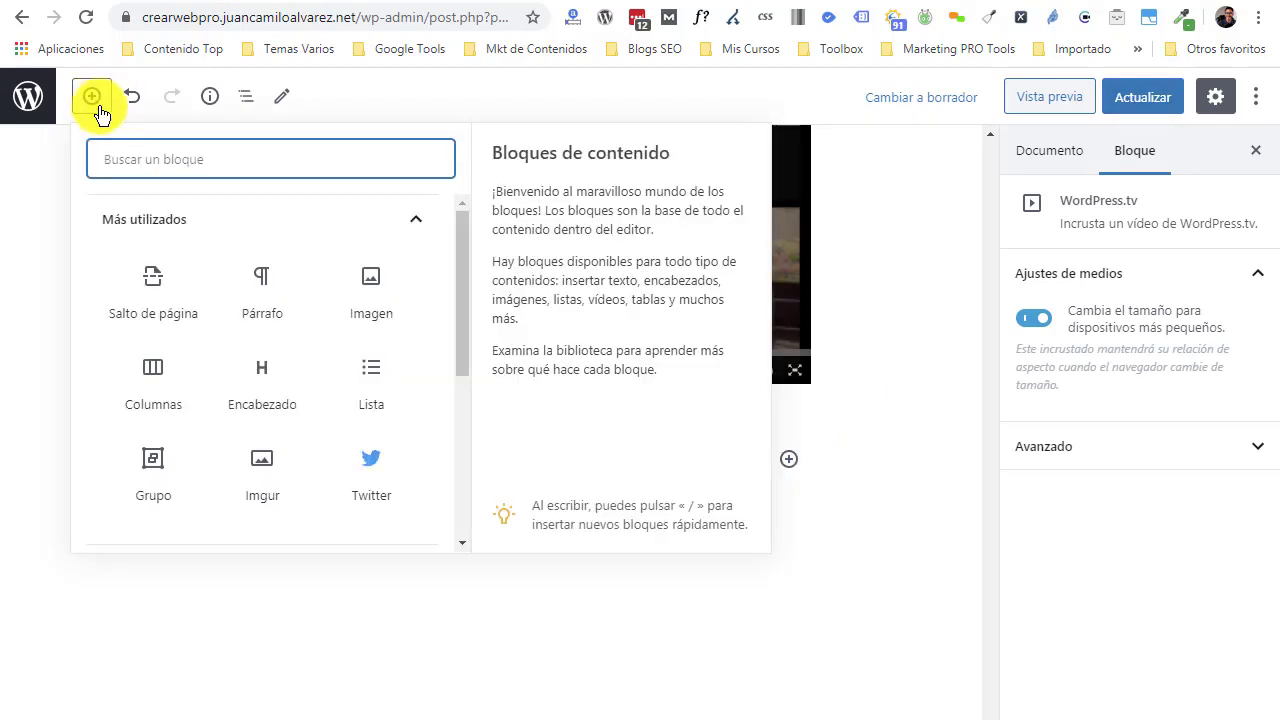
click(155, 375)
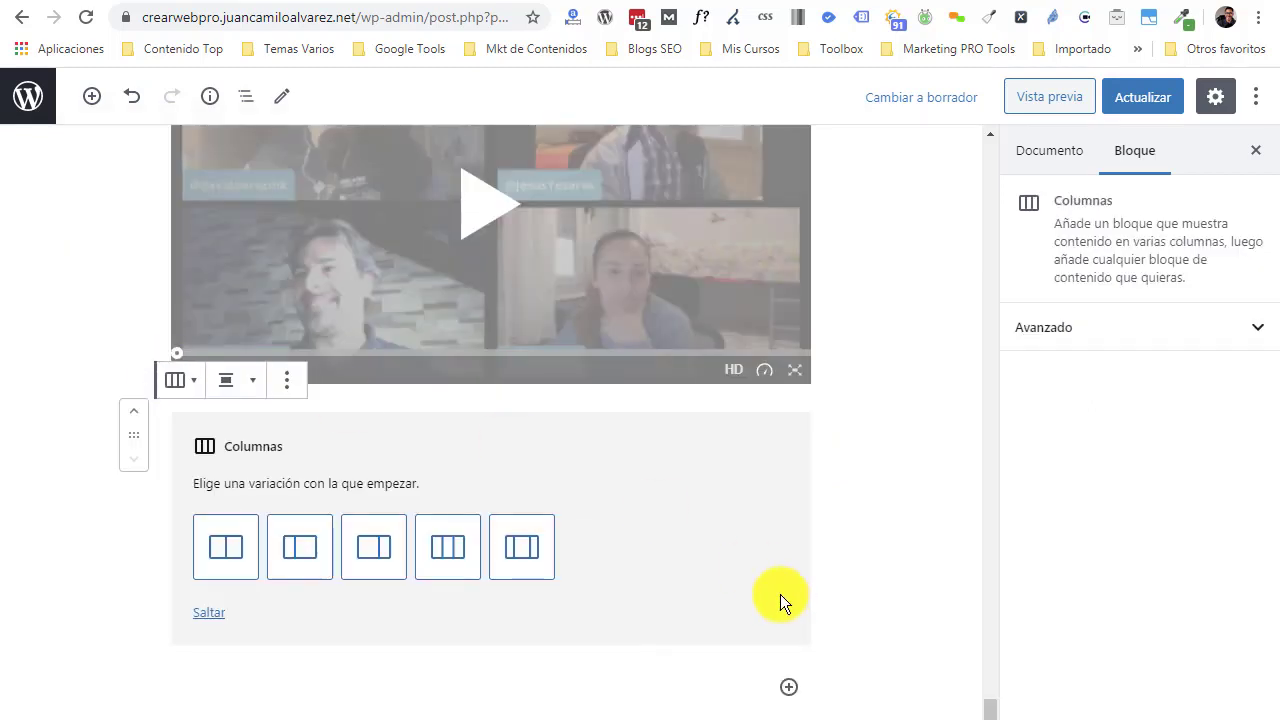
click(455, 563)
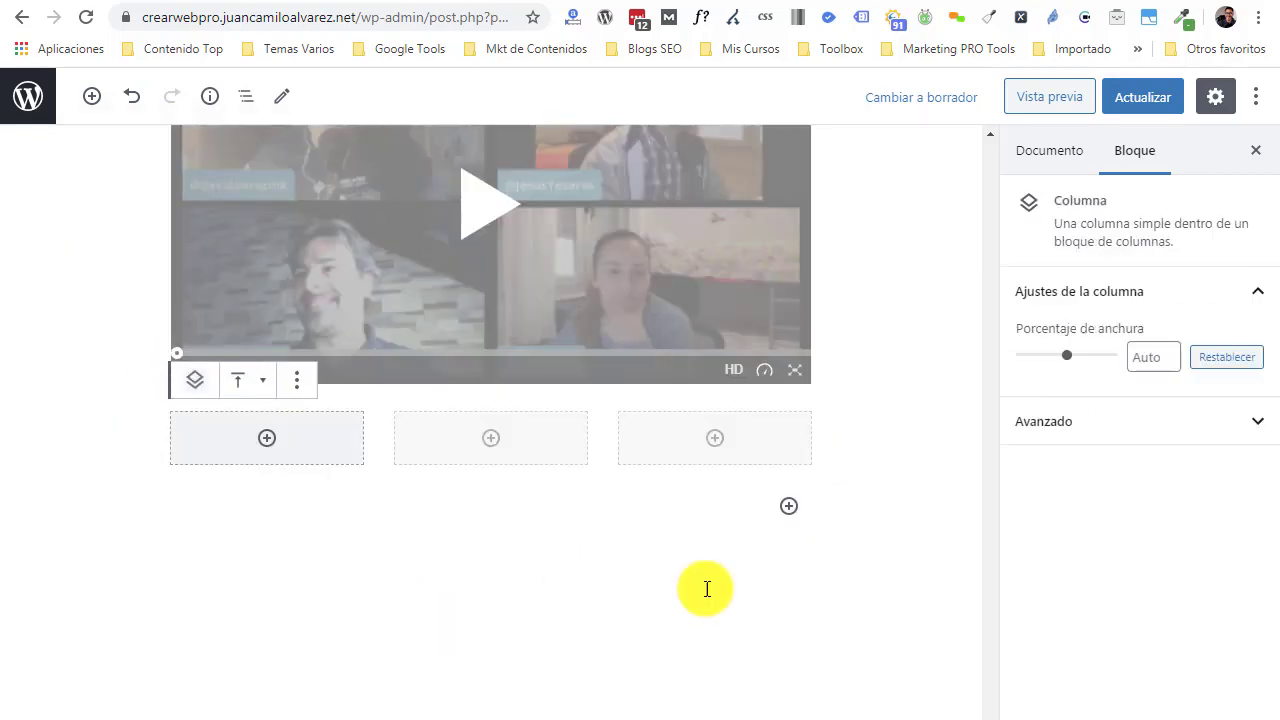
Step: Insert a Spotify embed block from the Incrustados category in the first column
click(267, 439)
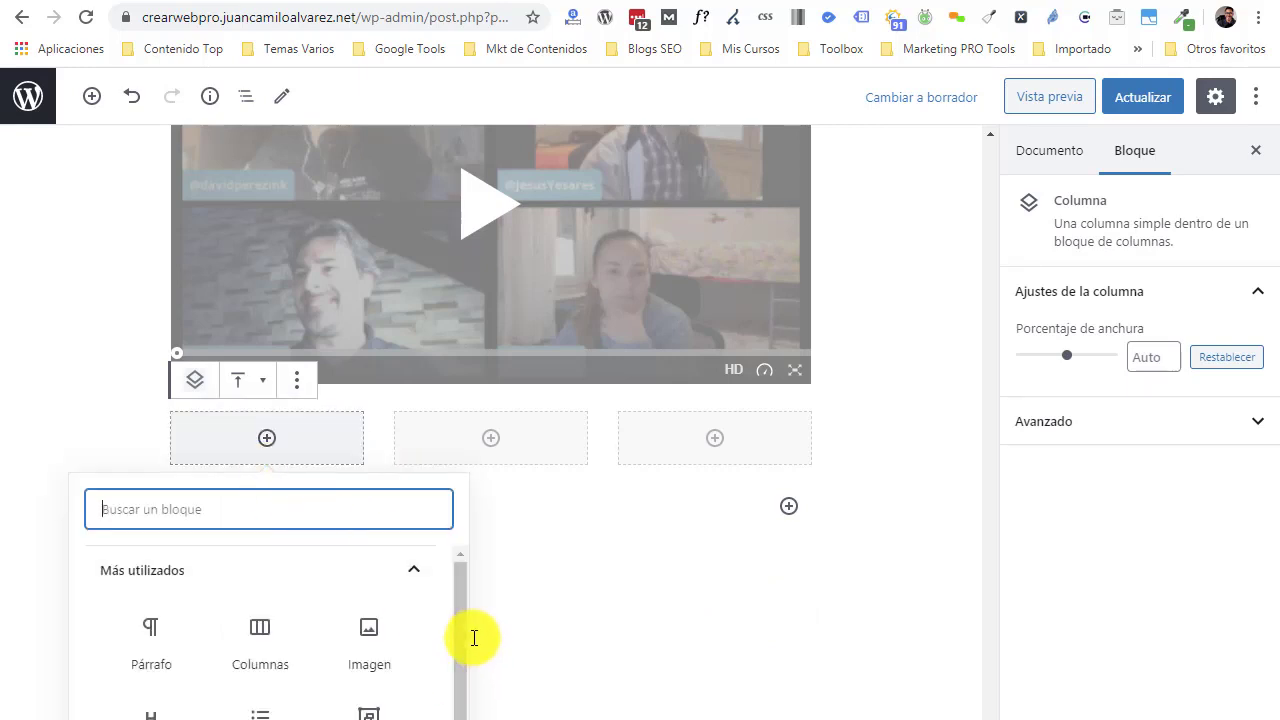
drag(459, 650, 460, 719)
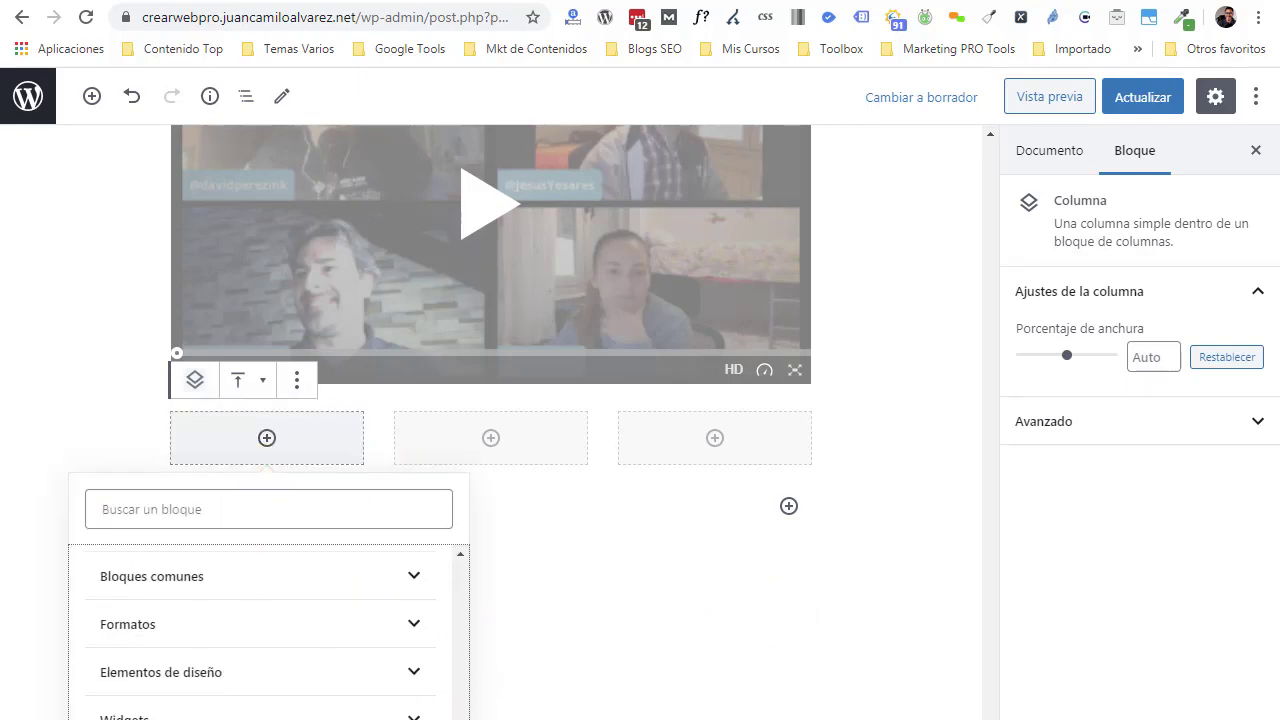
scroll(200, 700, down, 2)
click(180, 705)
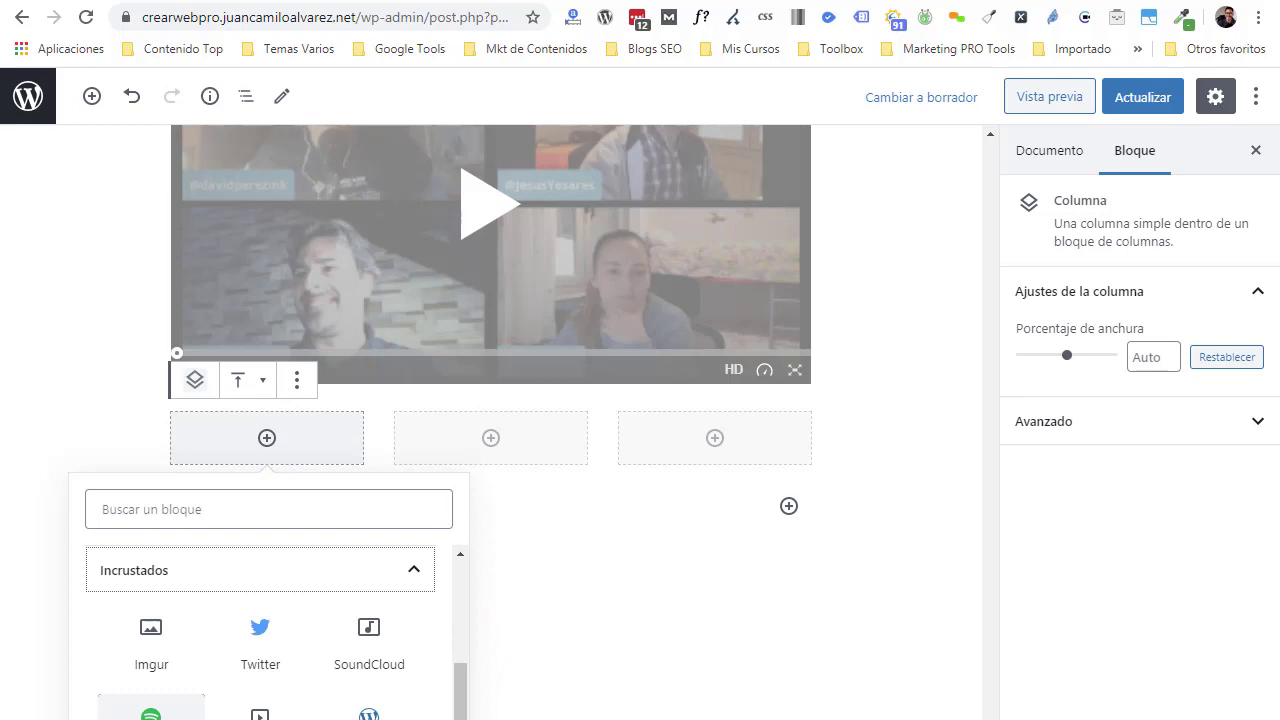
click(150, 708)
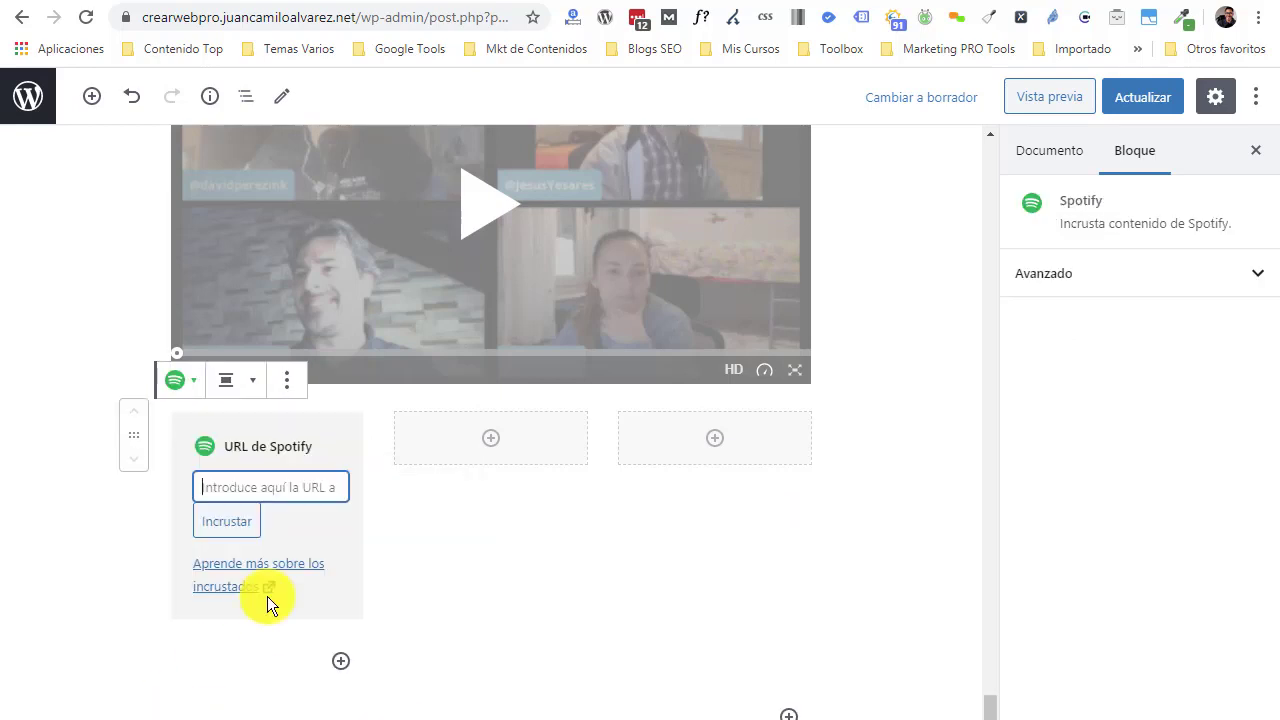
Step: Copy the Charlas de Fútbol podcast address from its open Spotify page and embed it in the first column's Spotify block
click(892, 3)
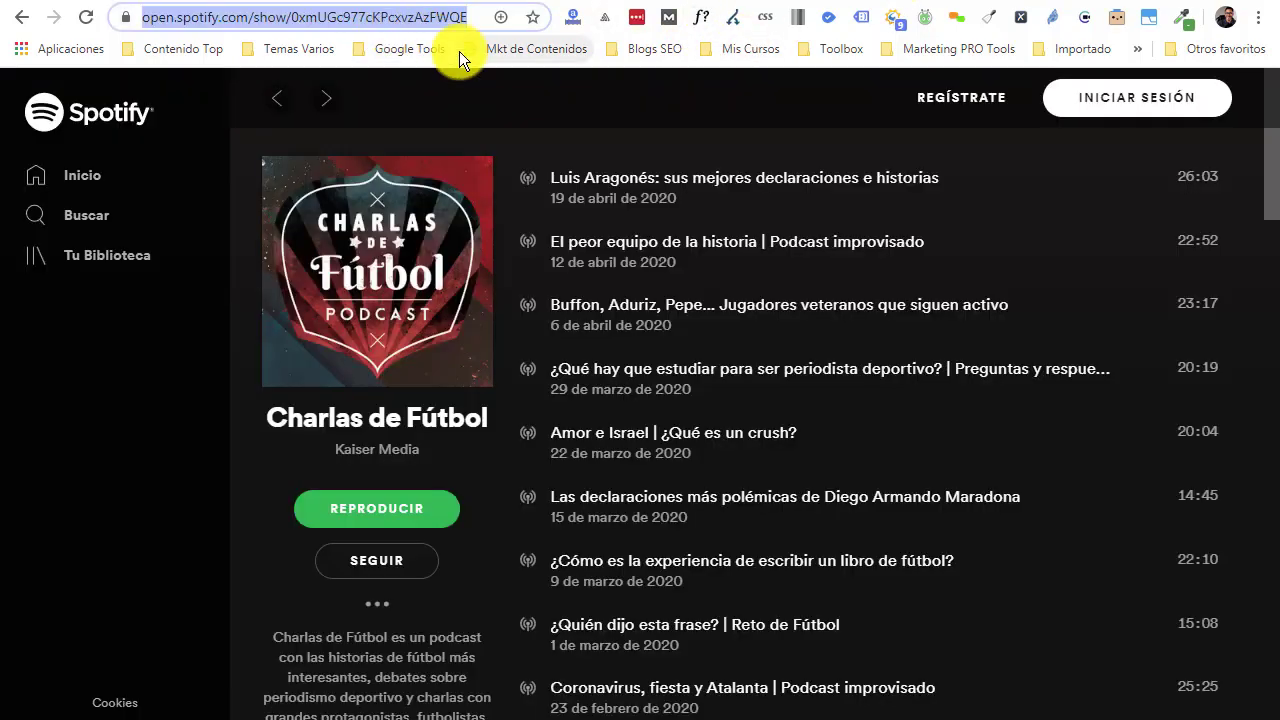
click(186, 4)
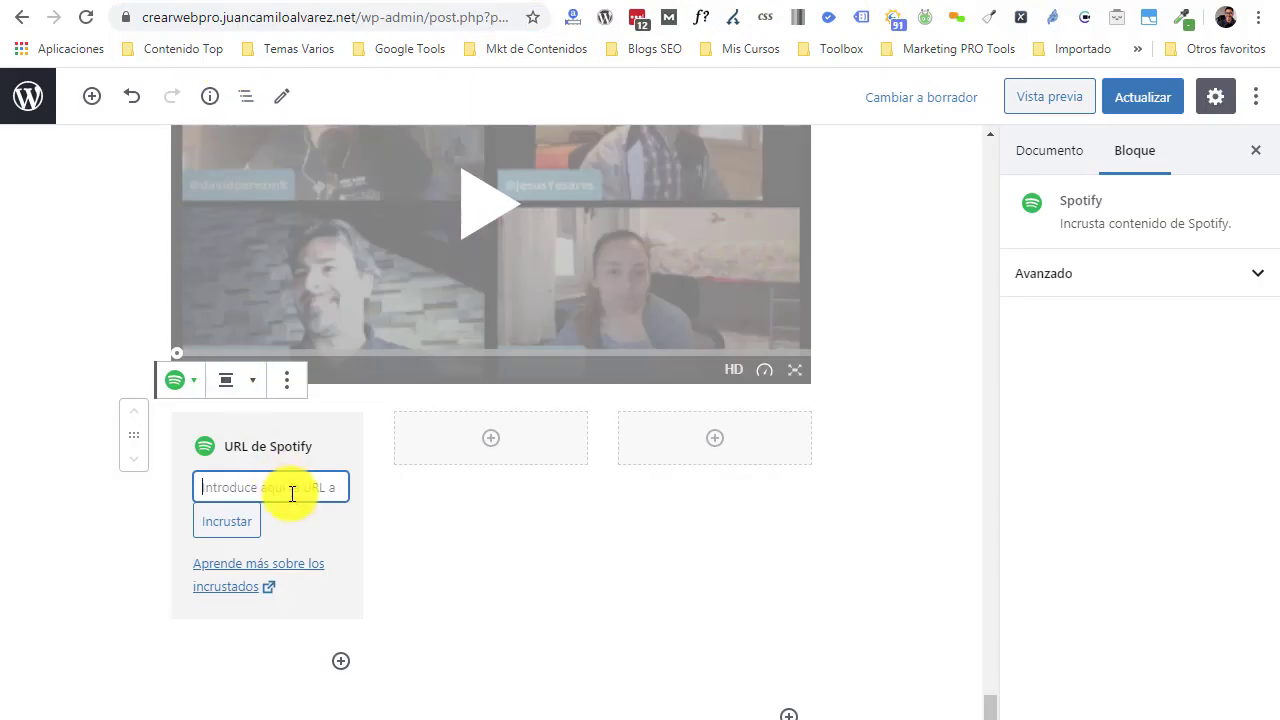
key(ctrl+v)
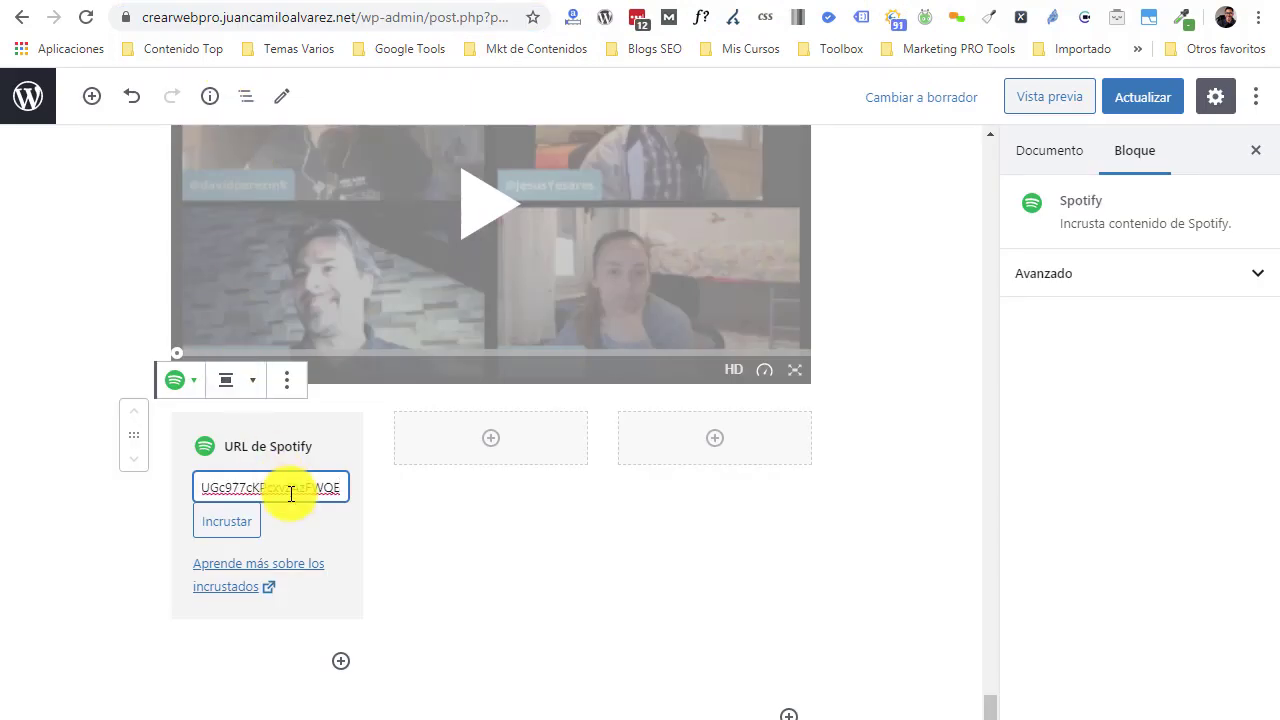
click(230, 520)
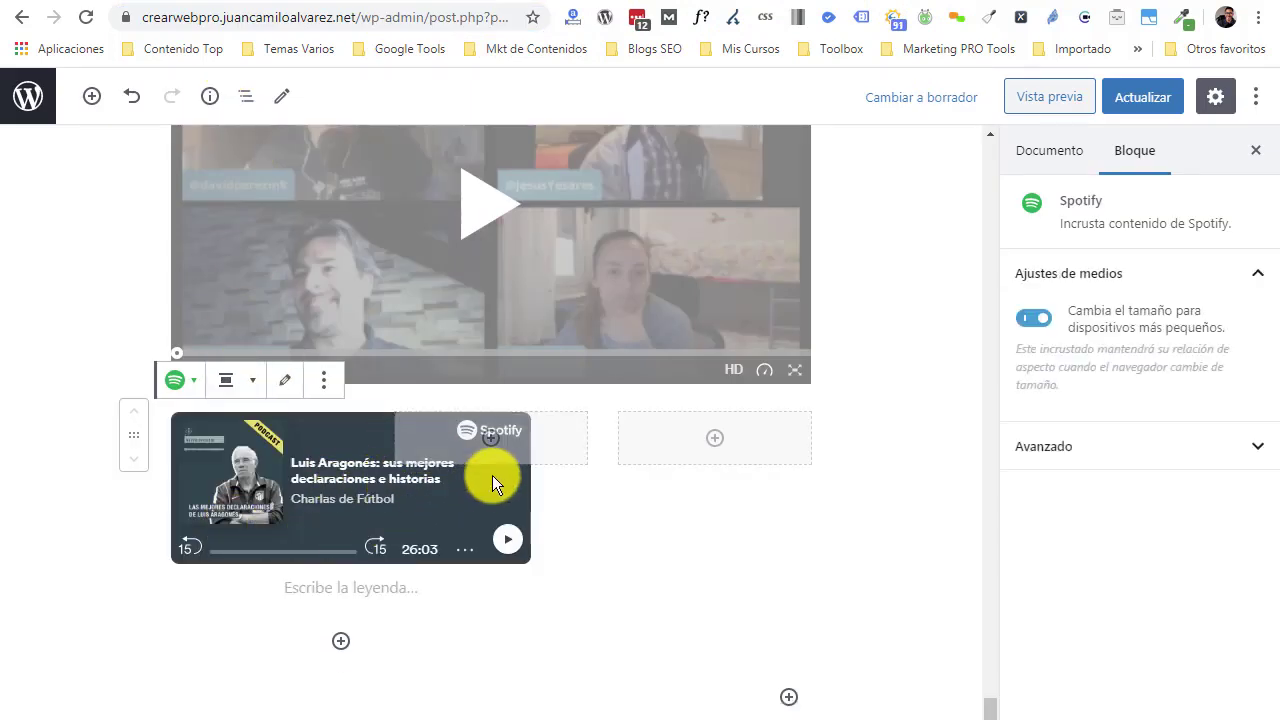
Step: Insert a WordPress.tv embed block in the second column
click(560, 449)
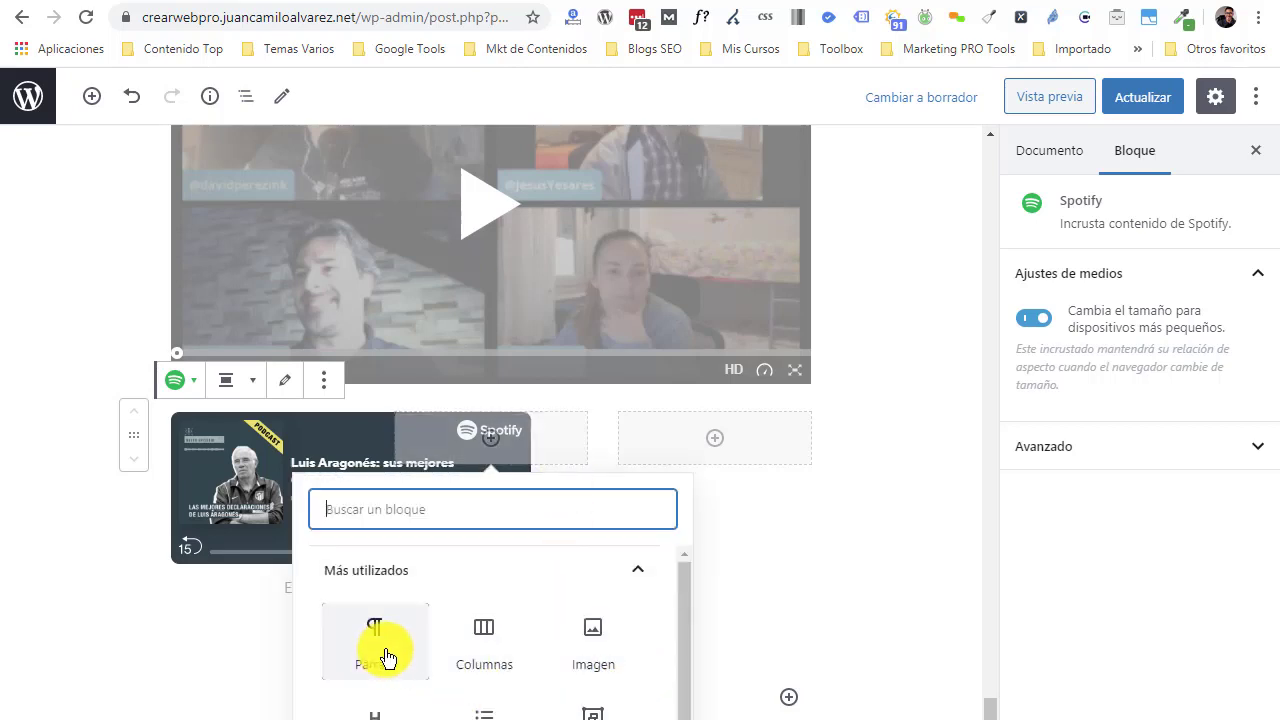
scroll(430, 700, down, 2)
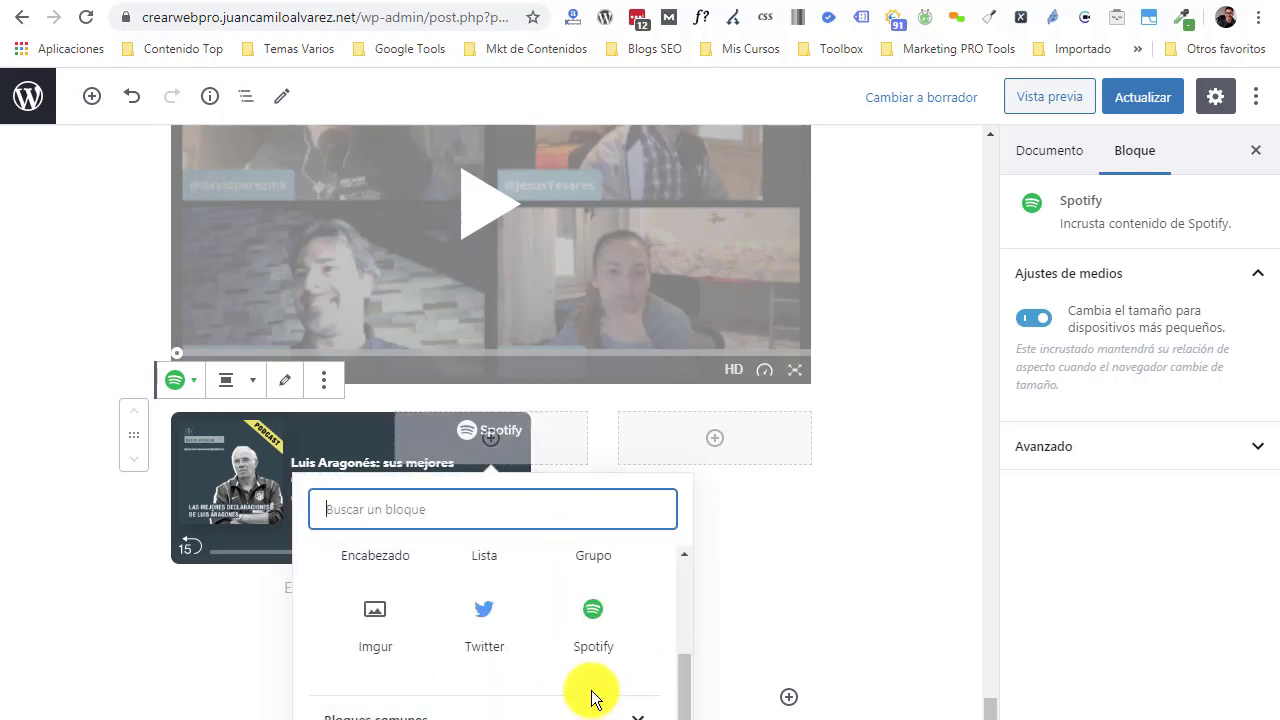
scroll(591, 697, down, 3)
scroll(528, 712, down, 1)
click(528, 712)
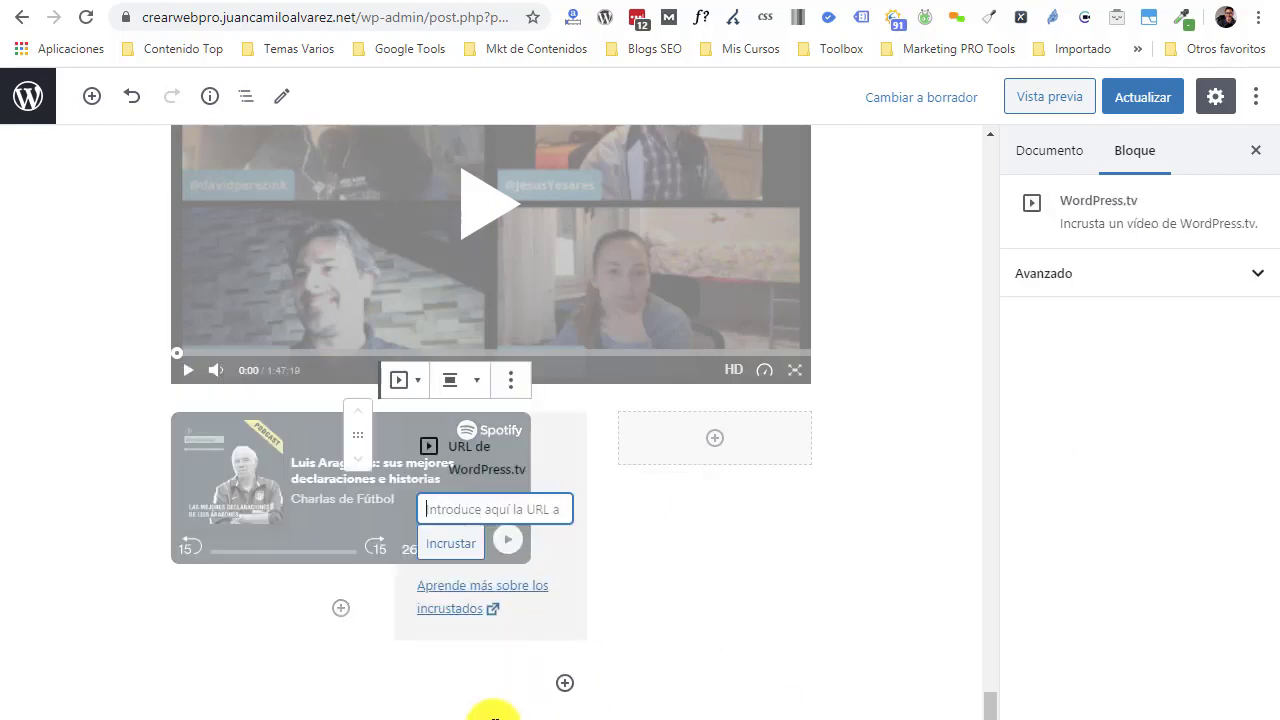
click(488, 712)
Step: Copy the address of the open WordPress.tv SEO video and embed it in the second column's block
click(988, 3)
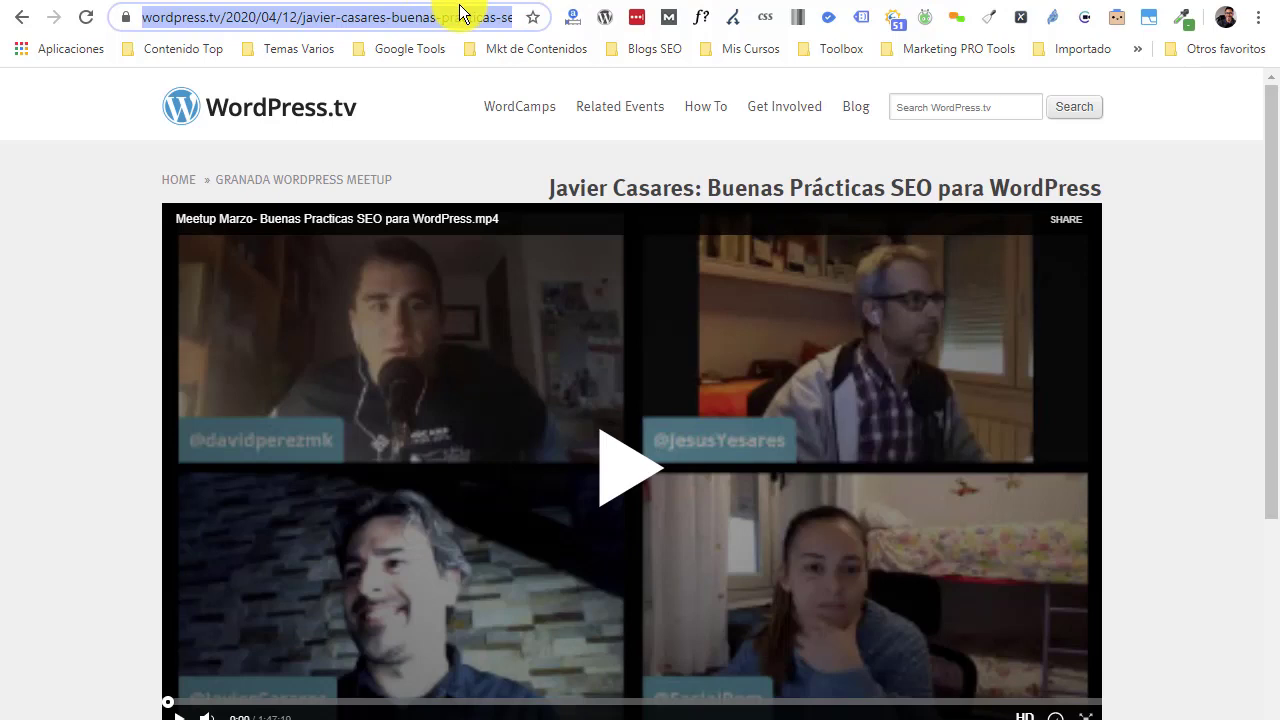
click(460, 3)
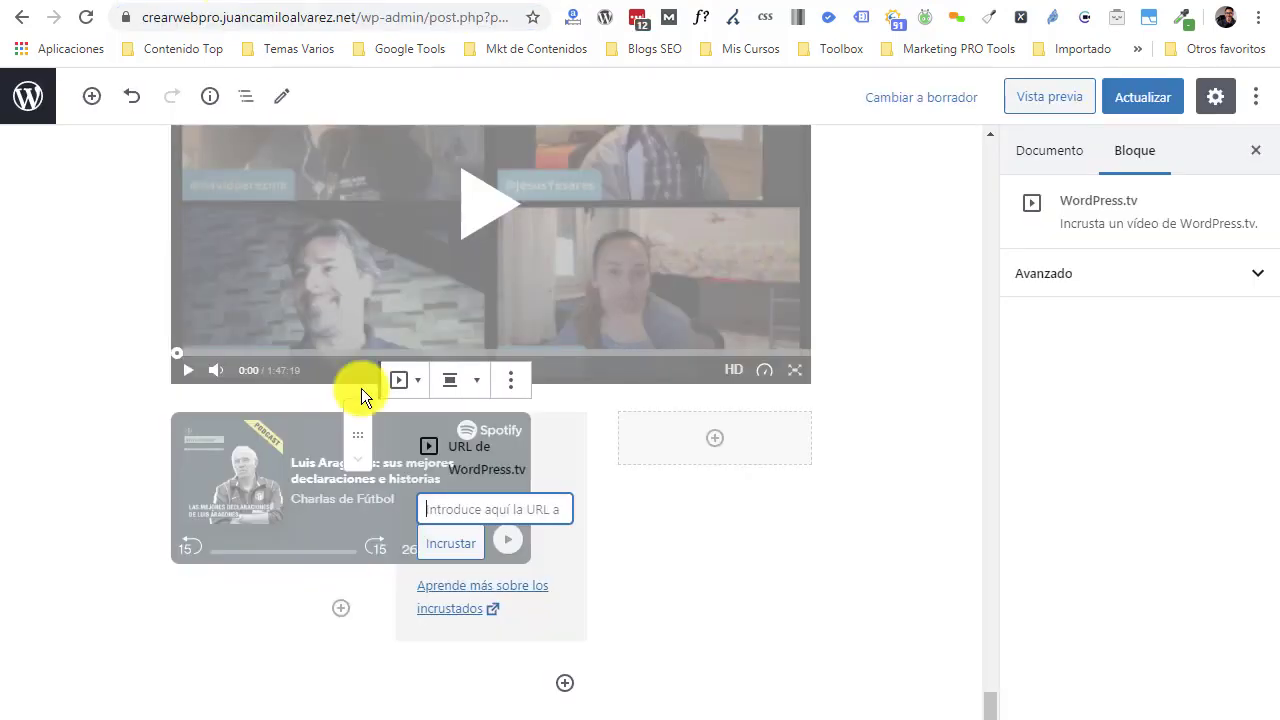
key(ctrl+v)
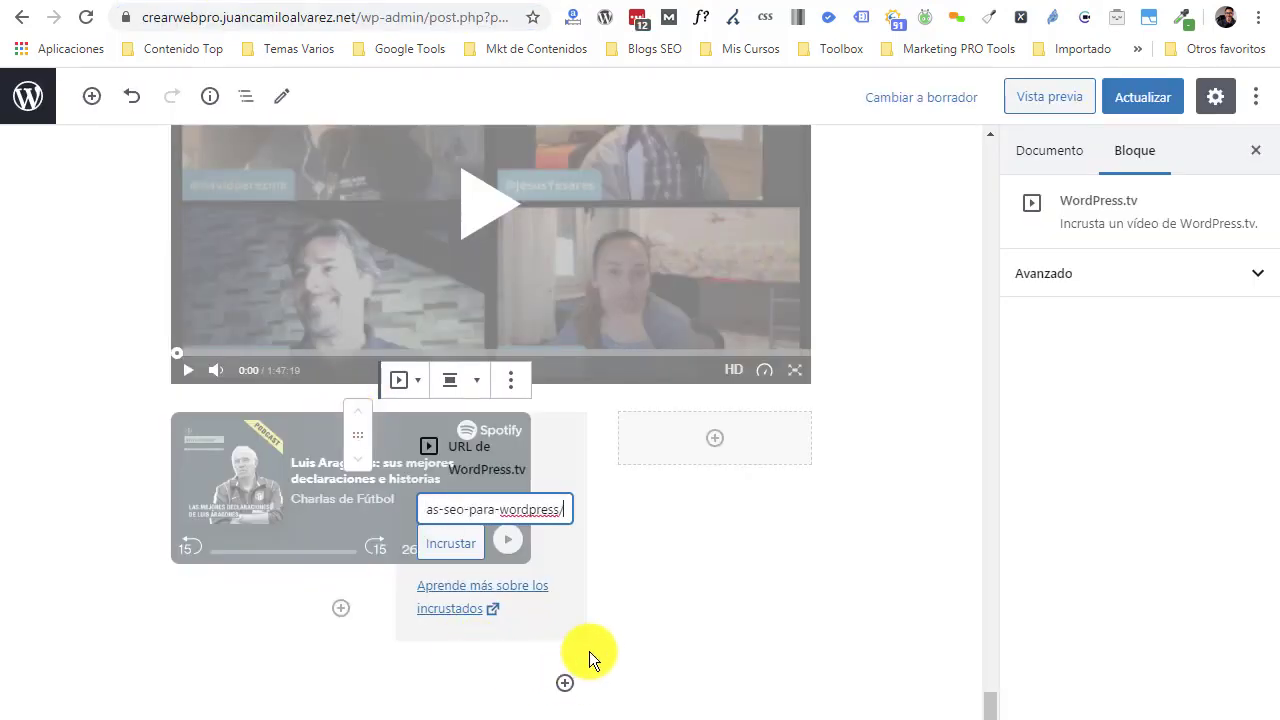
click(441, 546)
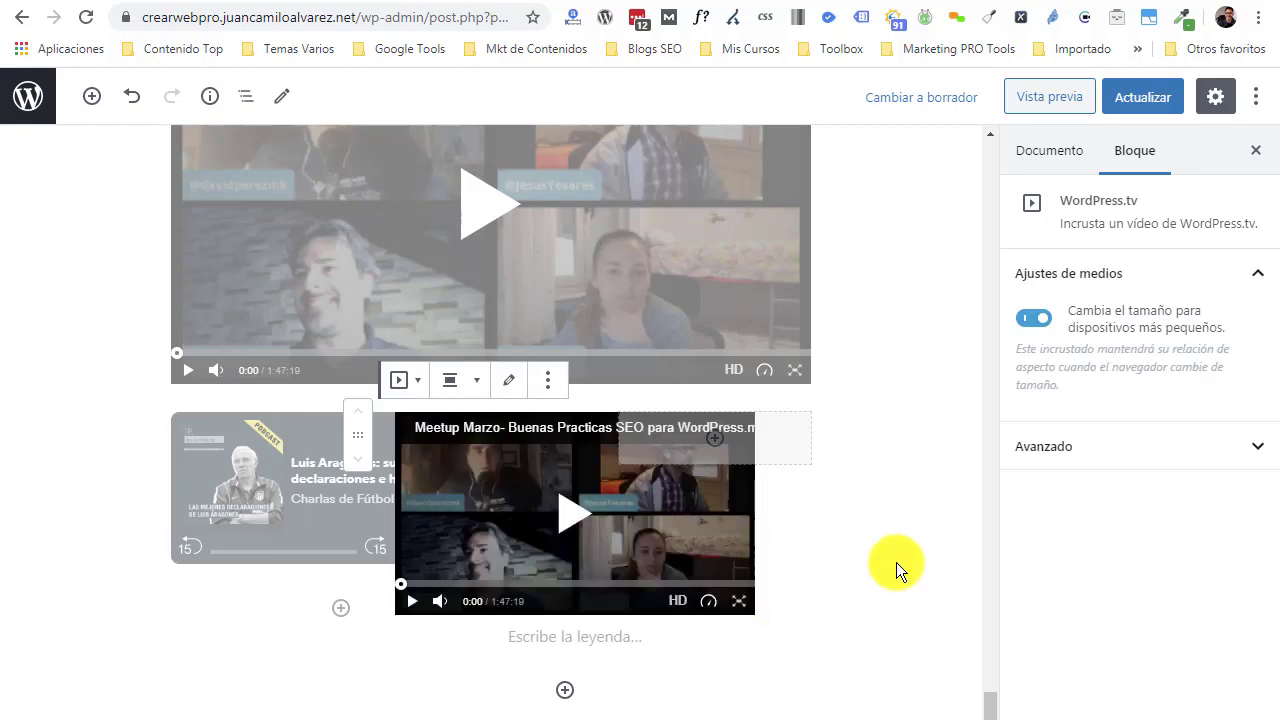
Step: Preview the post, examine the Spotify and WordPress.tv embeds in the columns, and return to the editor
click(1055, 100)
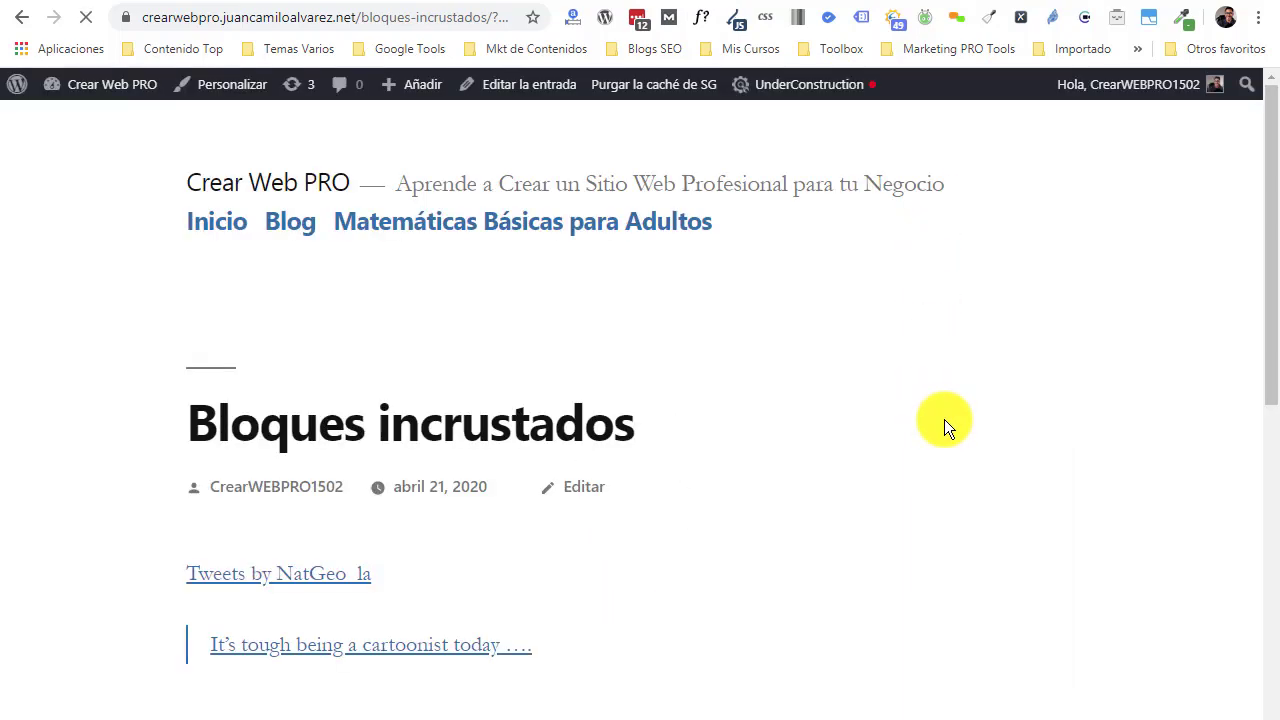
scroll(944, 419, down, 15)
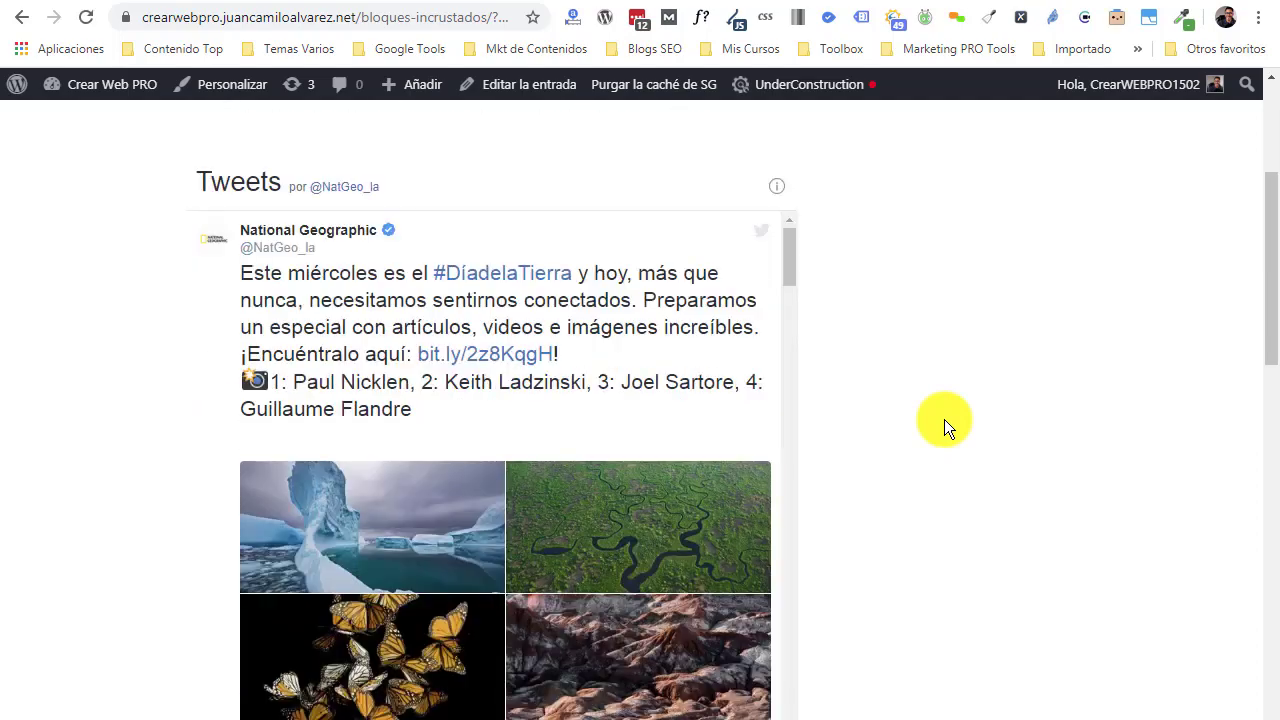
scroll(942, 419, down, 10)
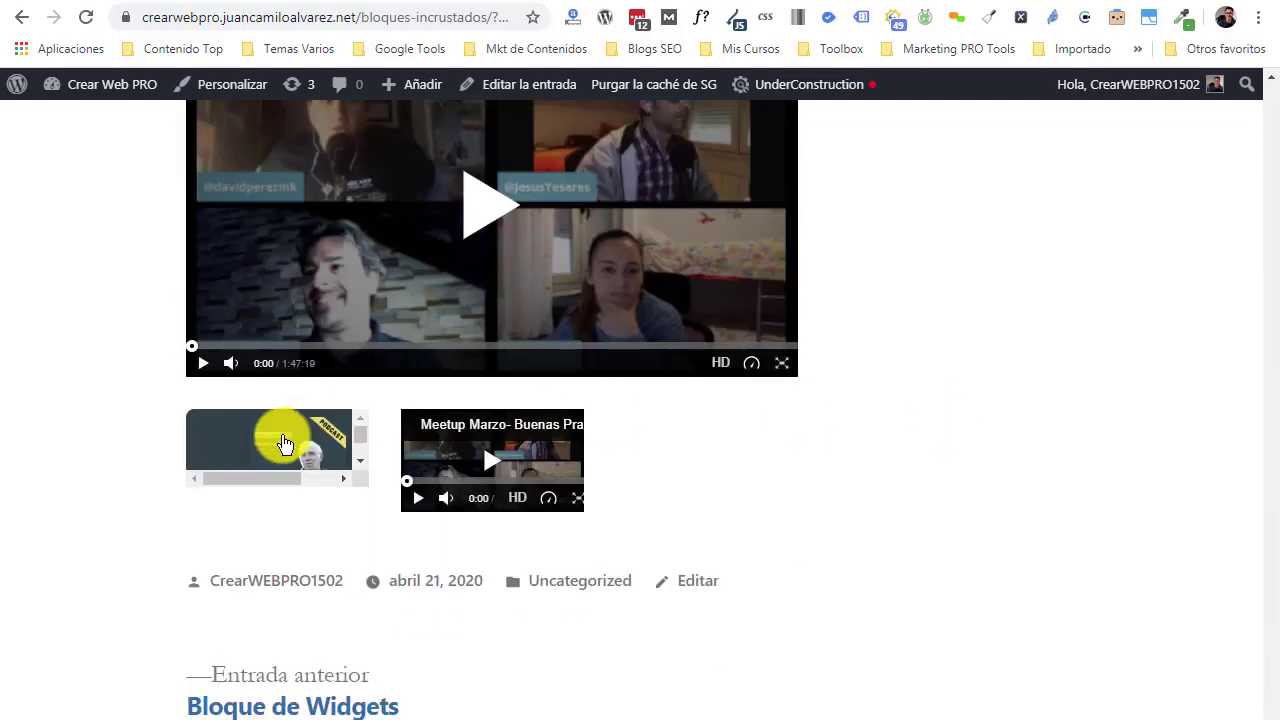
click(360, 460)
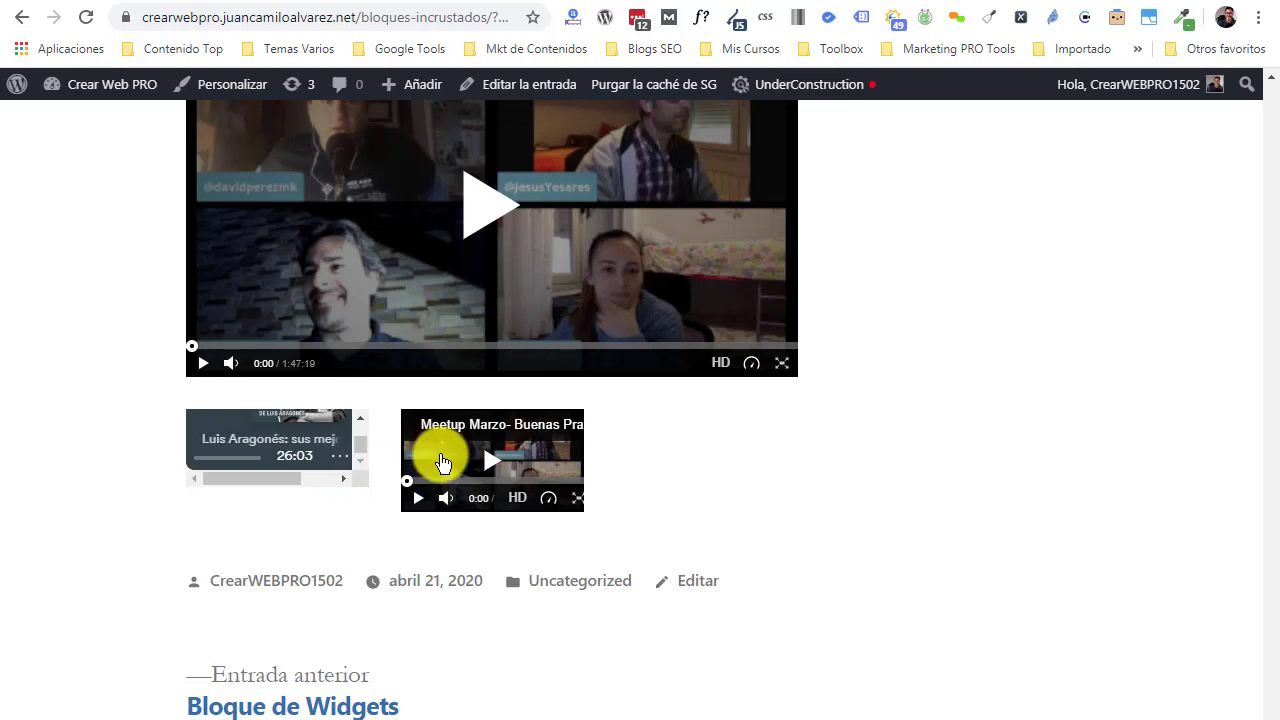
click(529, 84)
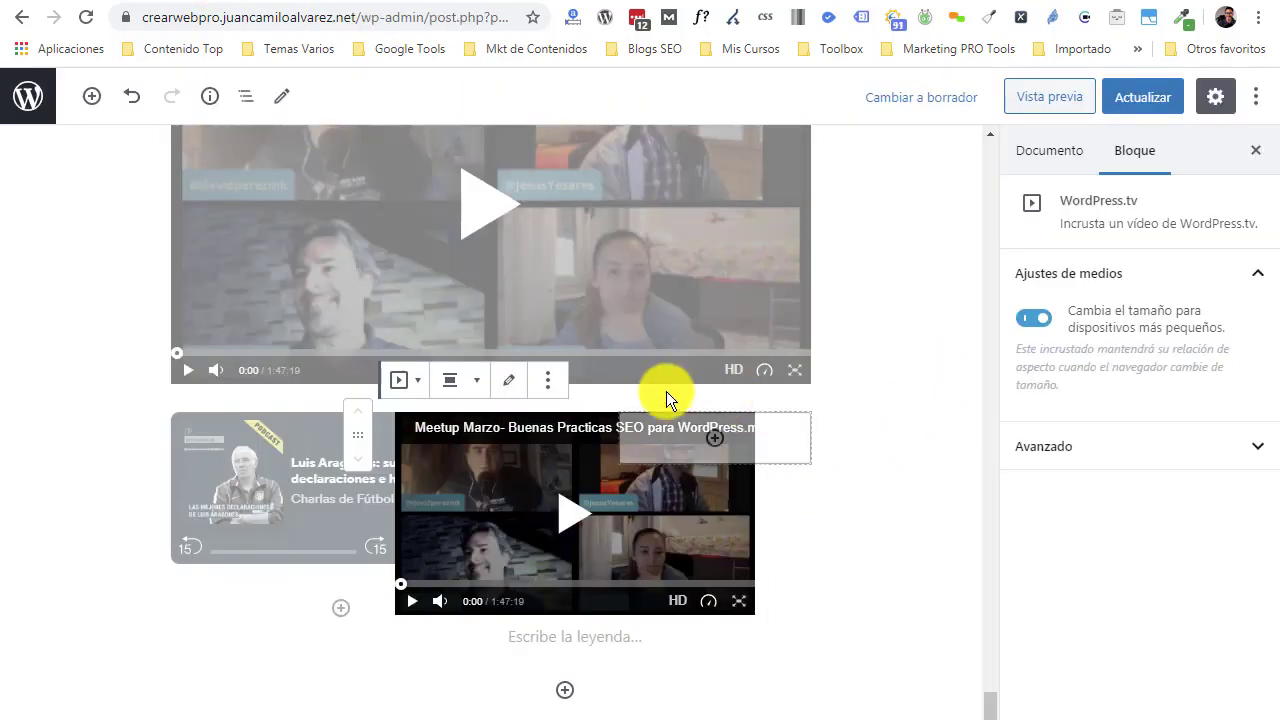
Step: Change the alignment of the WordPress.tv video block in the second column
click(470, 386)
click(432, 290)
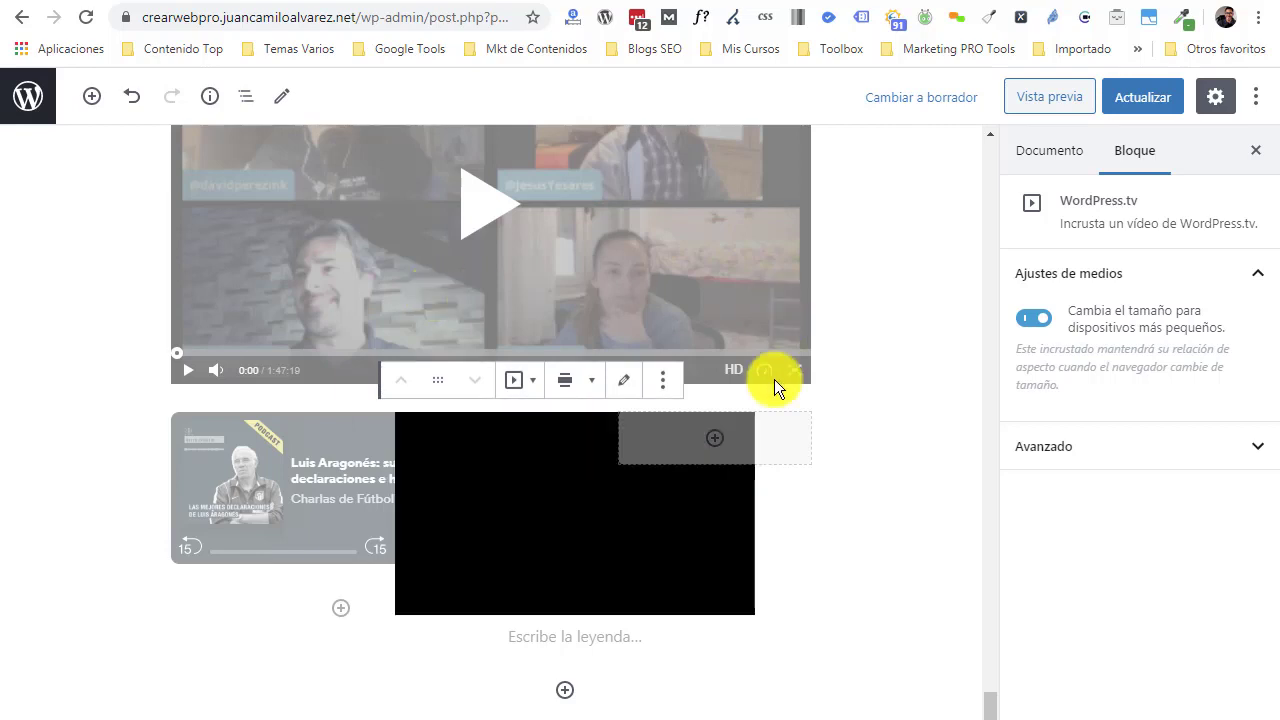
Step: Set the second column's WordPress.tv video to full width, preview the embeds in the columns, and return to the editor
click(556, 380)
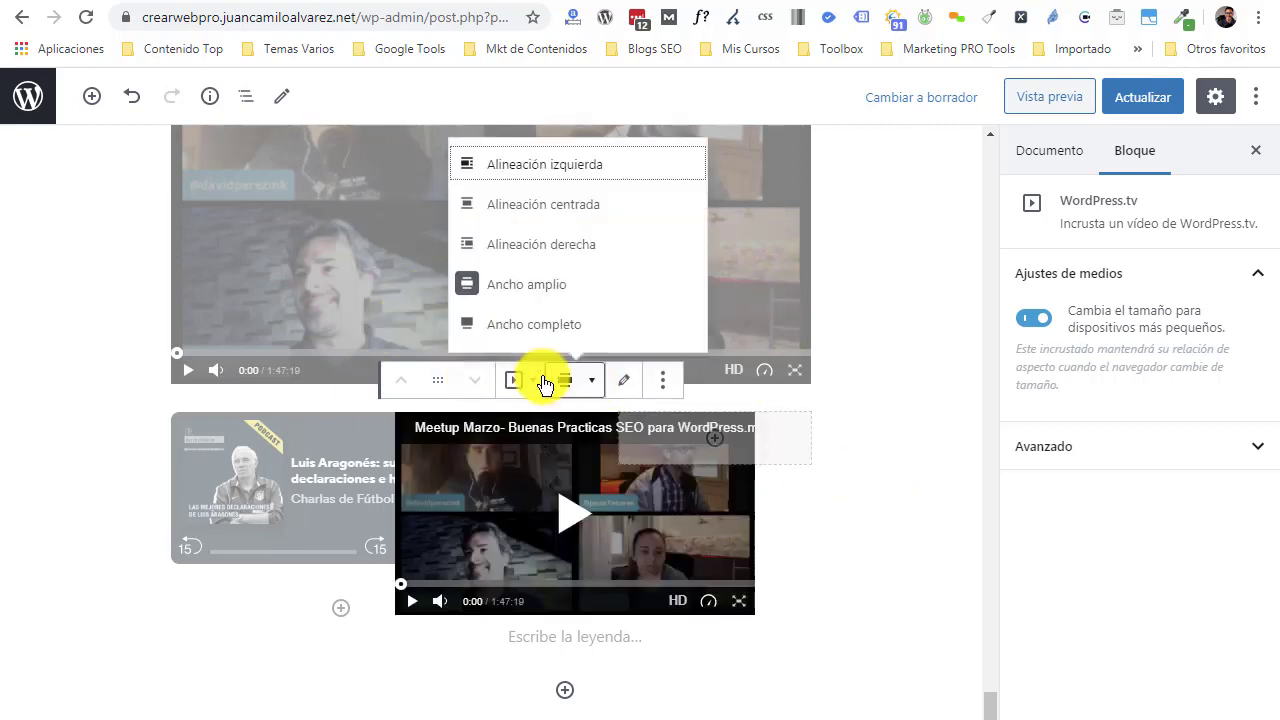
click(523, 324)
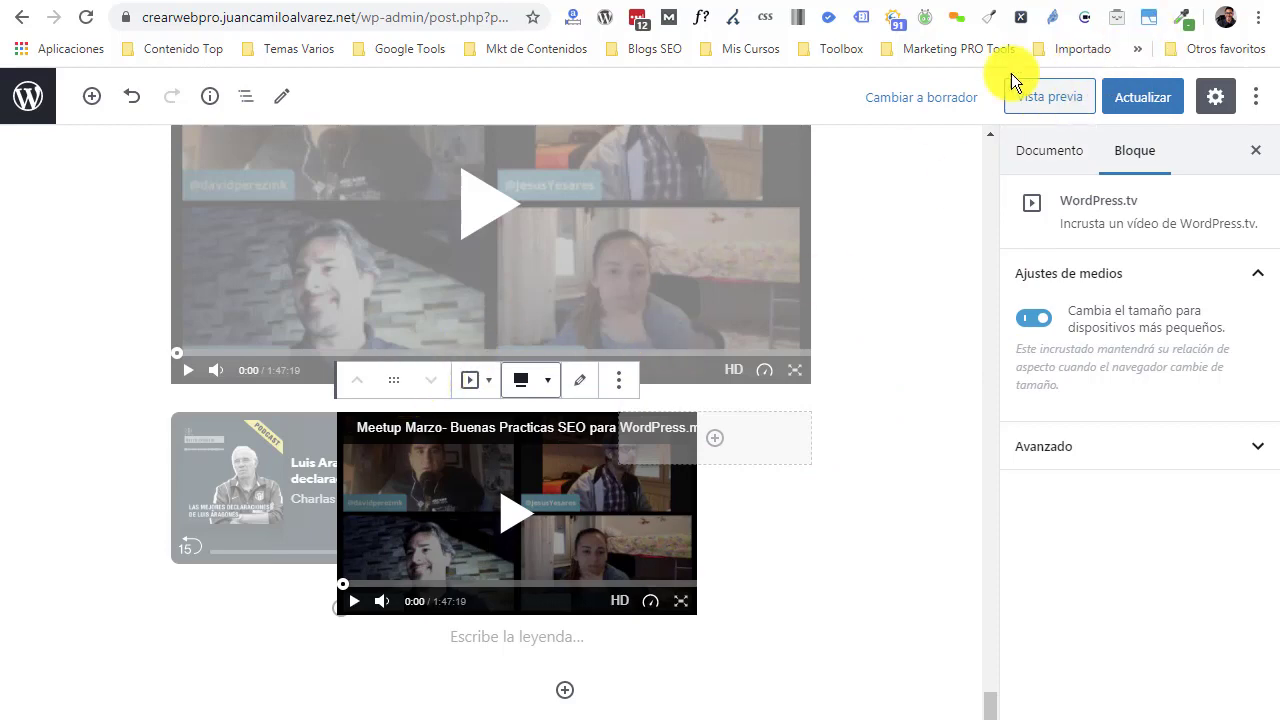
click(1040, 100)
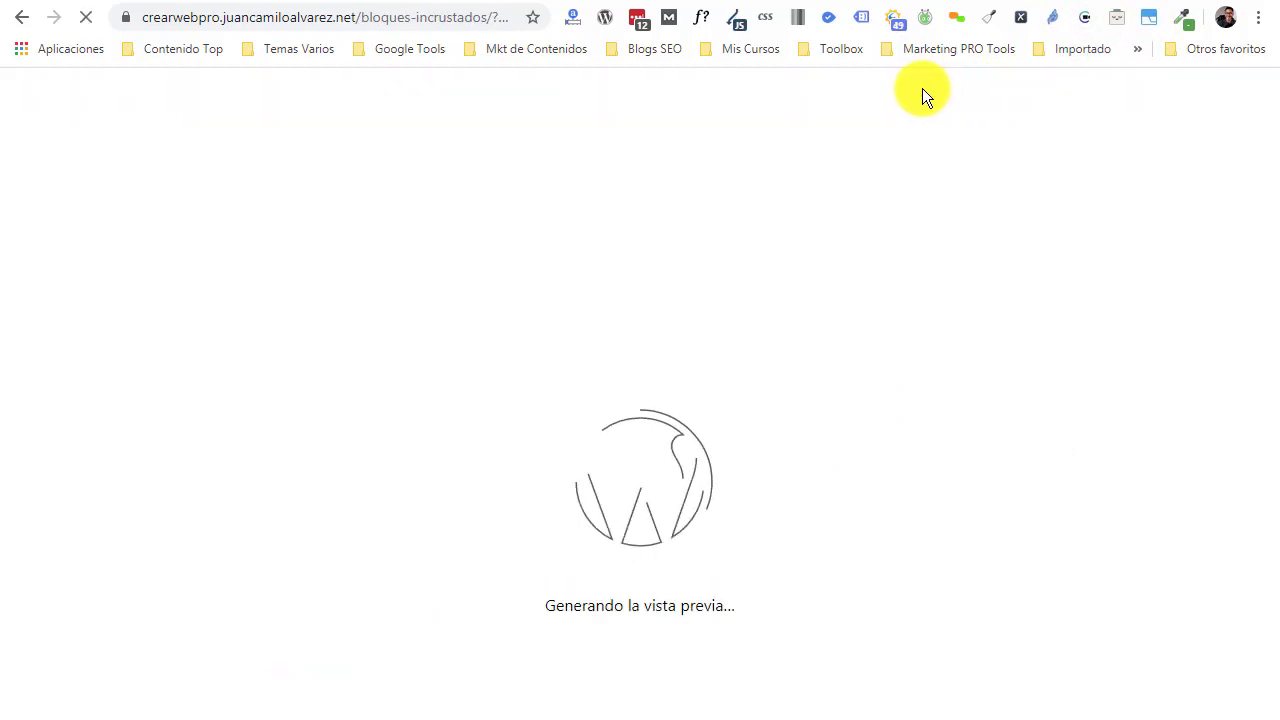
scroll(942, 275, down, 20)
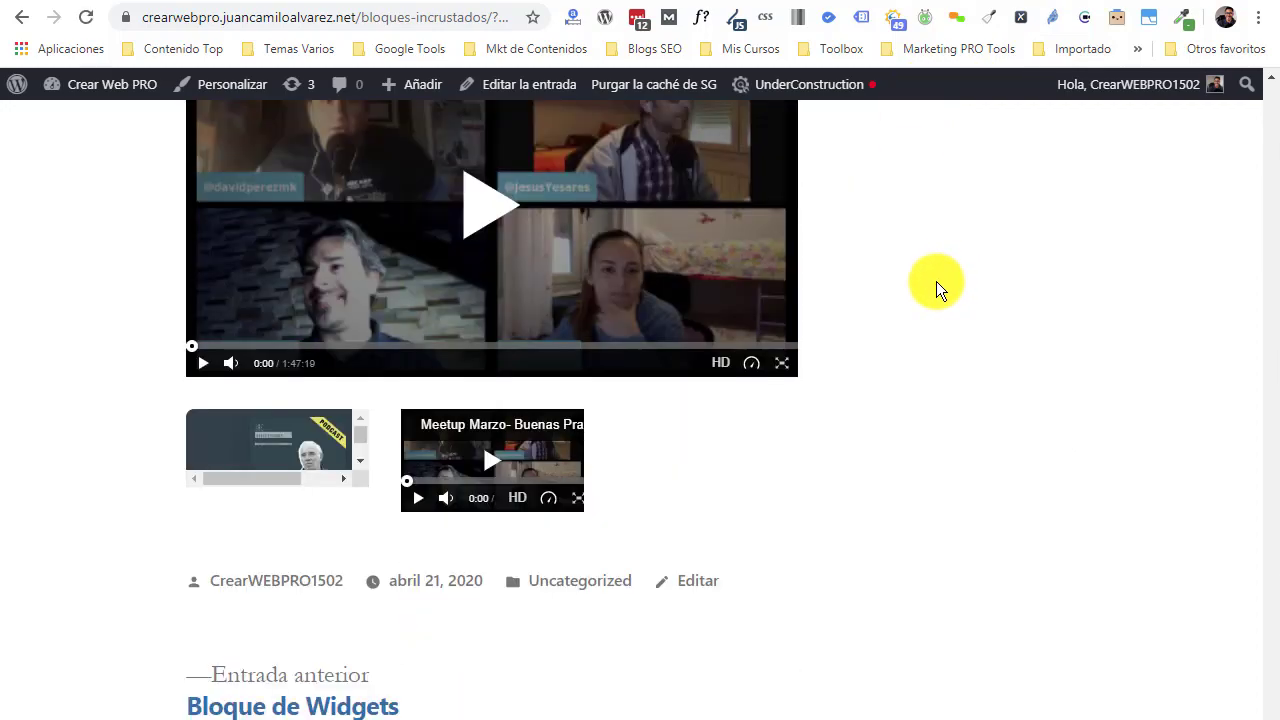
click(266, 5)
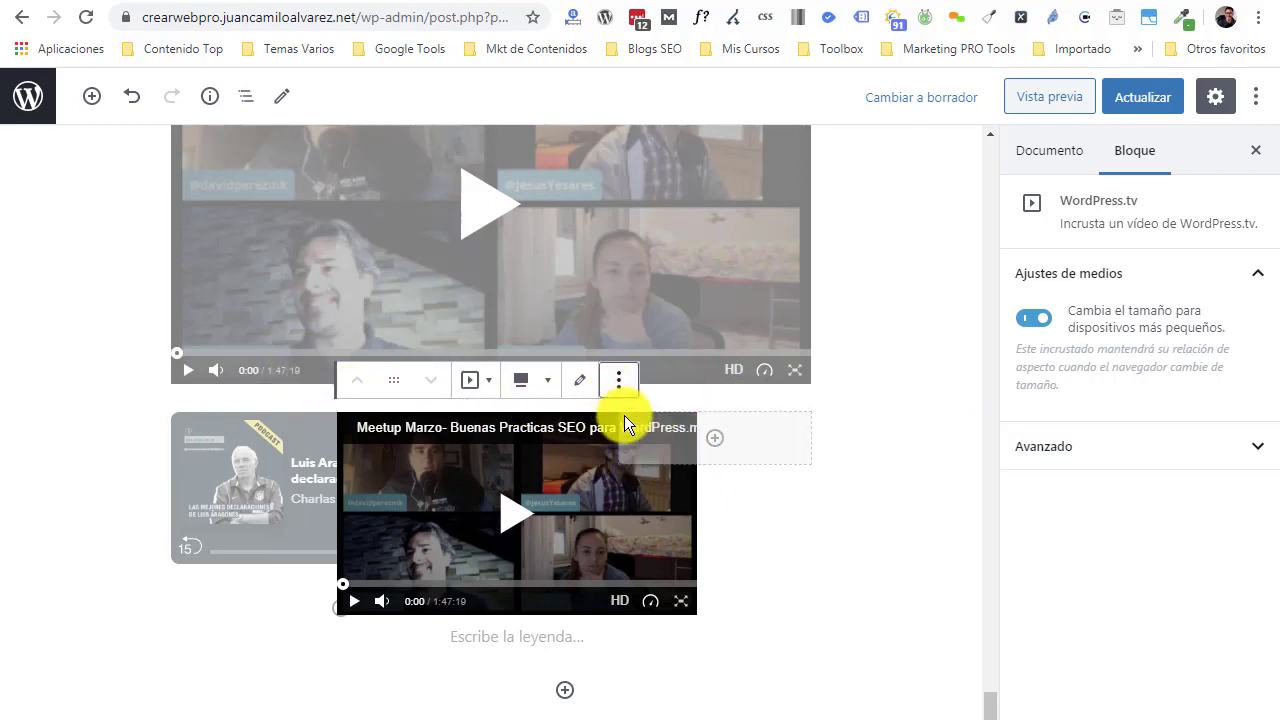
Step: Remove the WordPress.tv video block from the second column
click(619, 380)
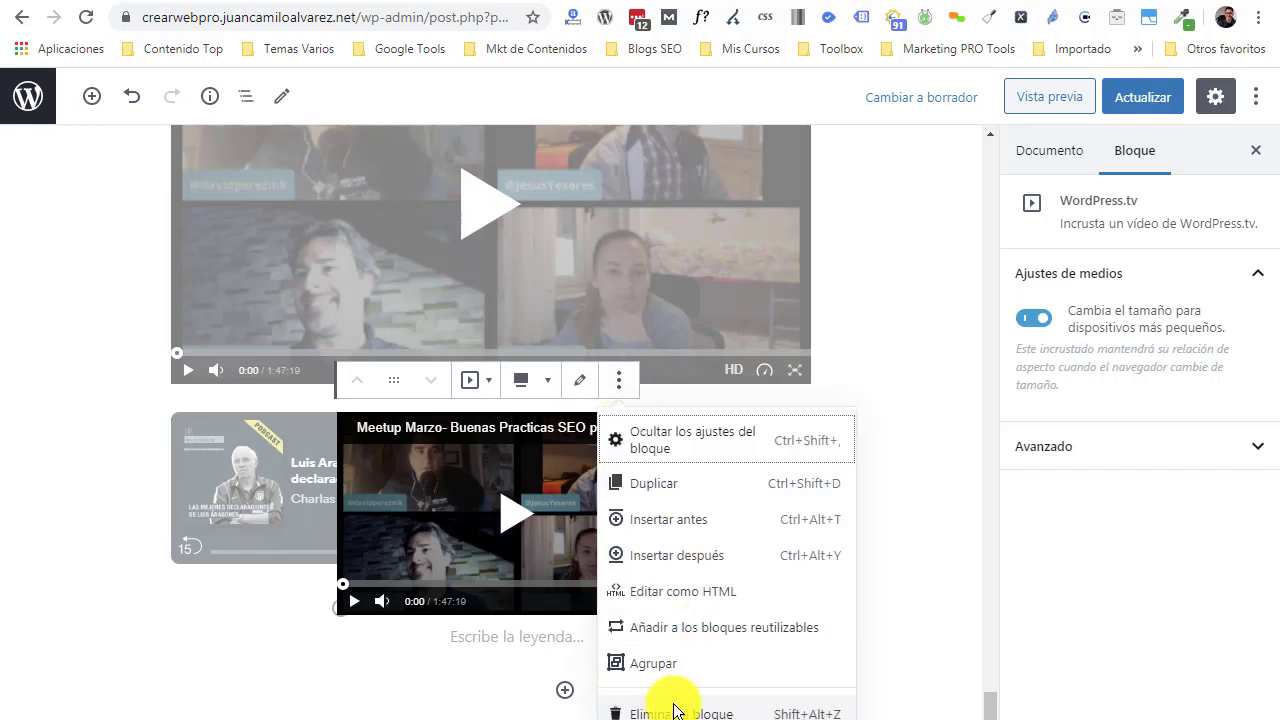
click(655, 708)
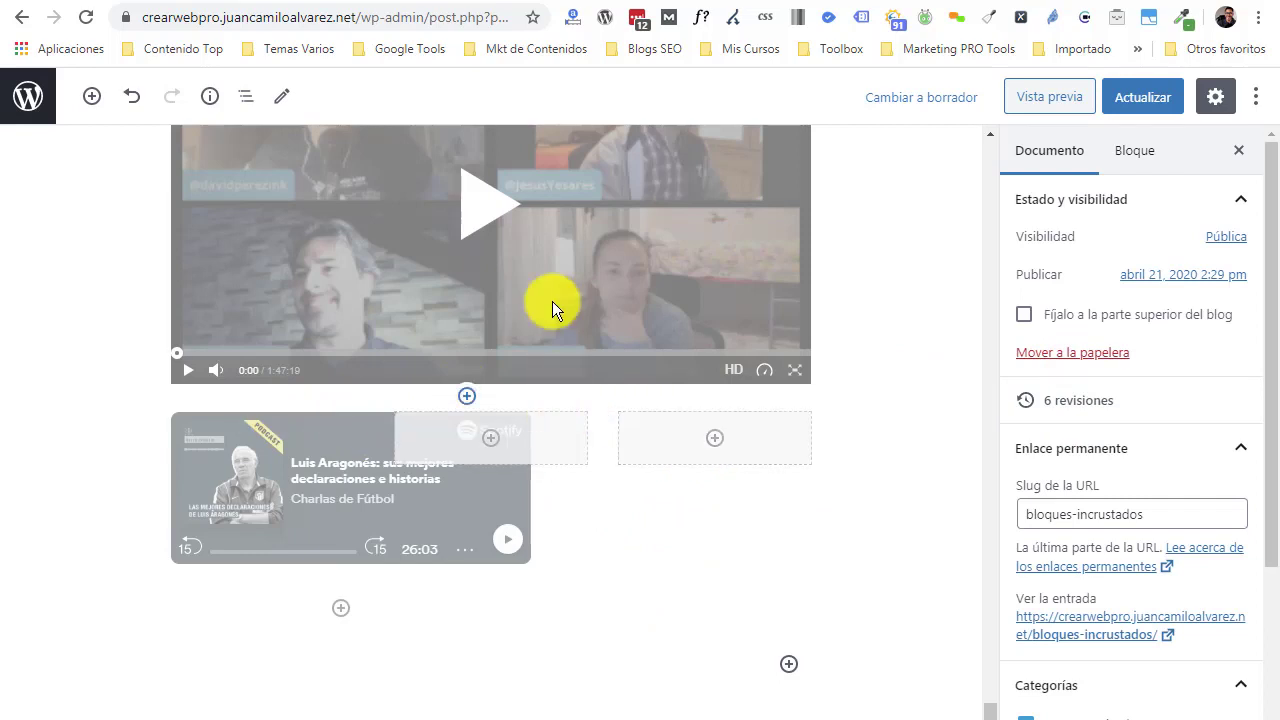
click(674, 434)
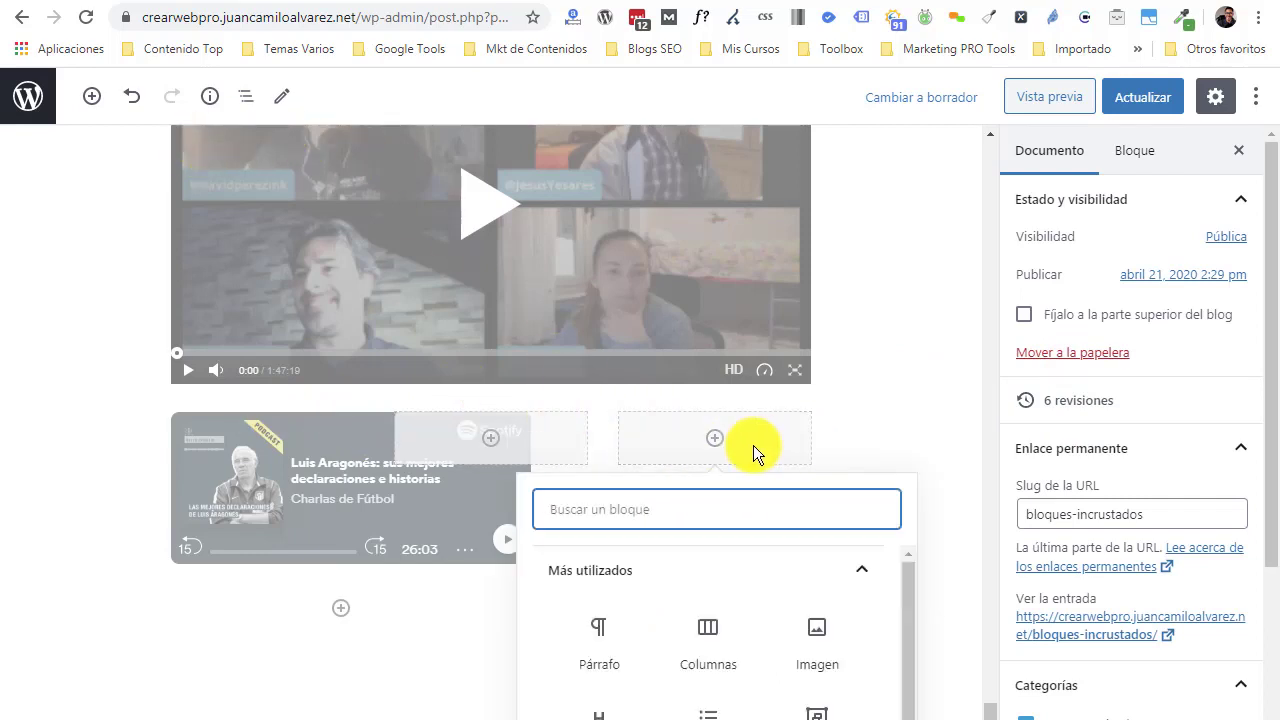
click(921, 443)
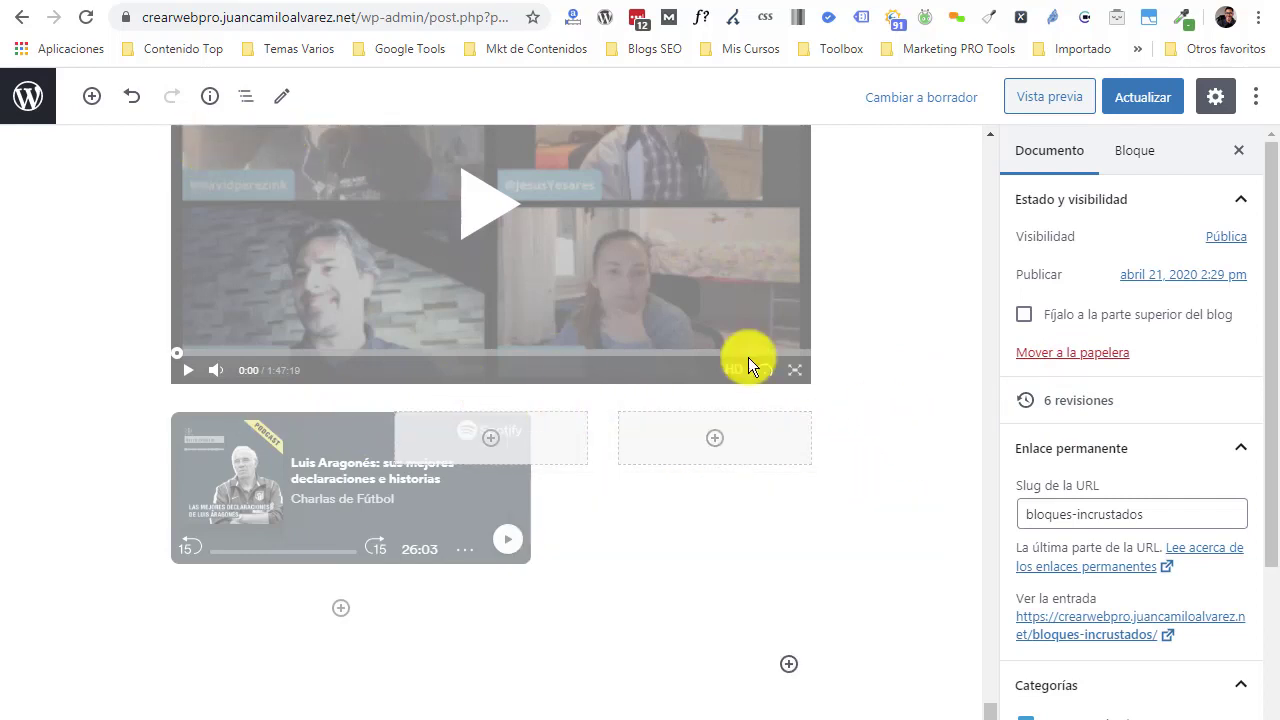
Step: Undo the block removal and the earlier column edits back to the choice of column layout
click(121, 97)
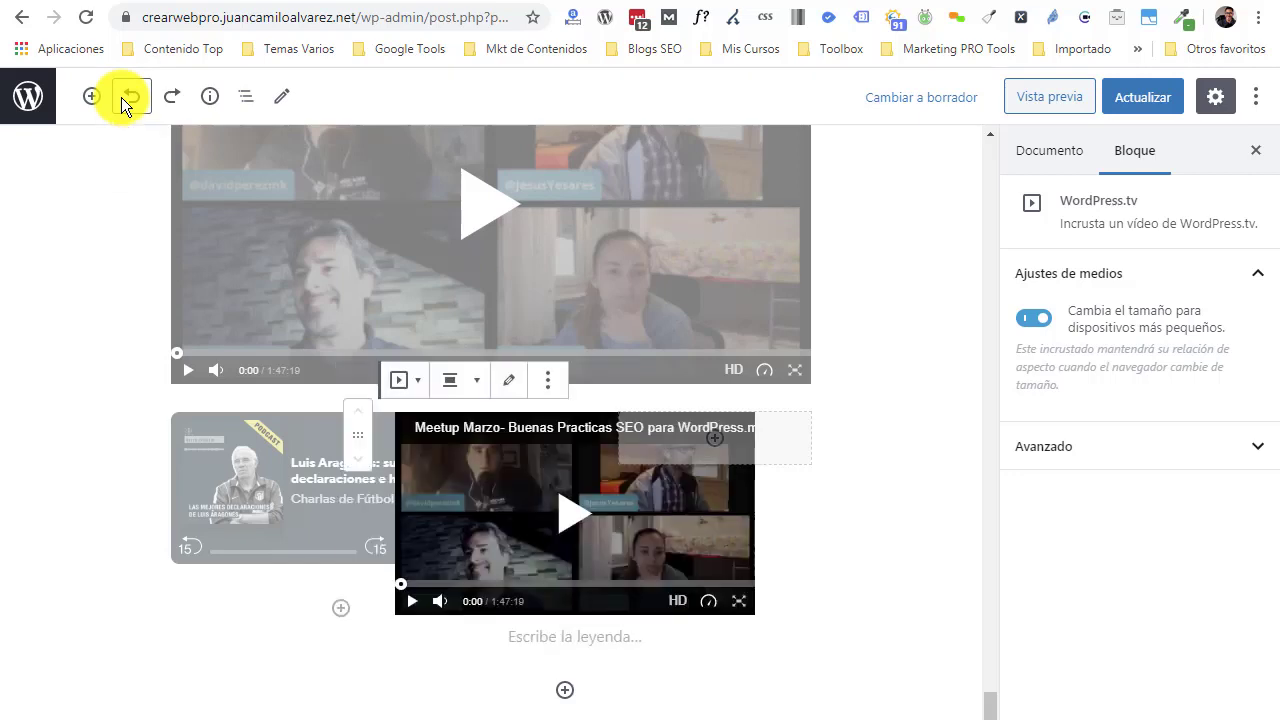
click(122, 97)
click(123, 96)
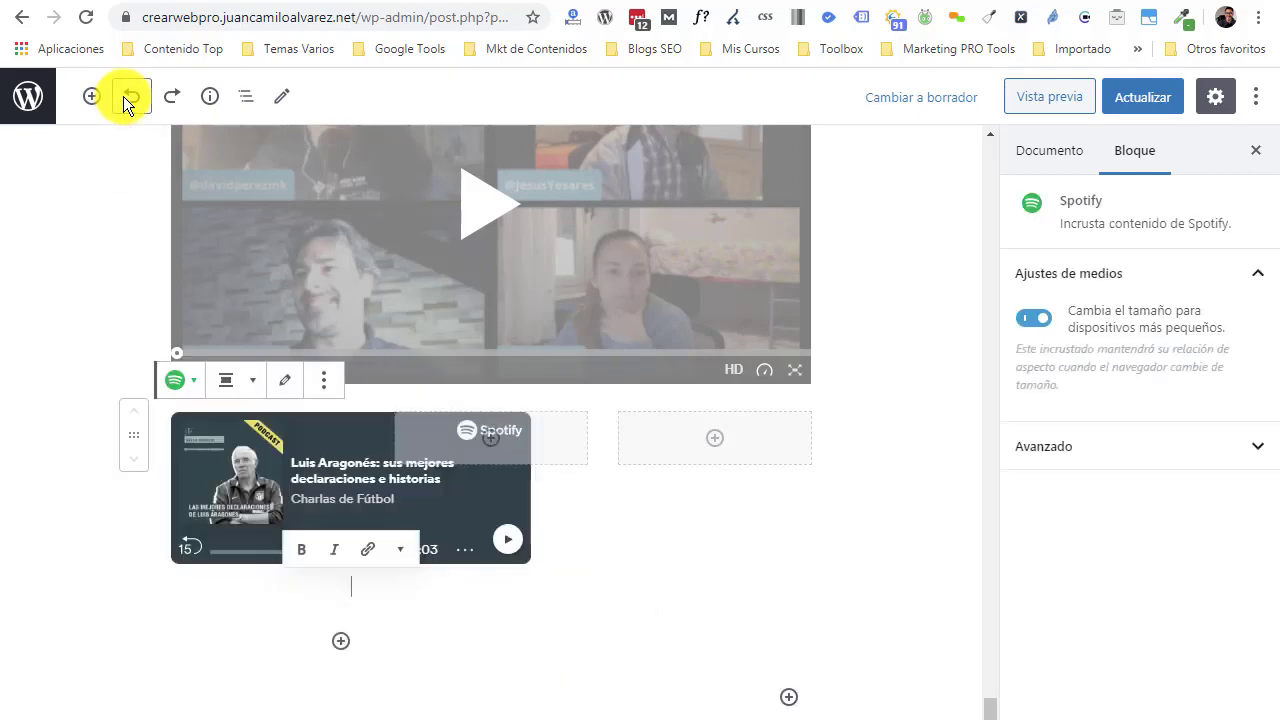
click(124, 97)
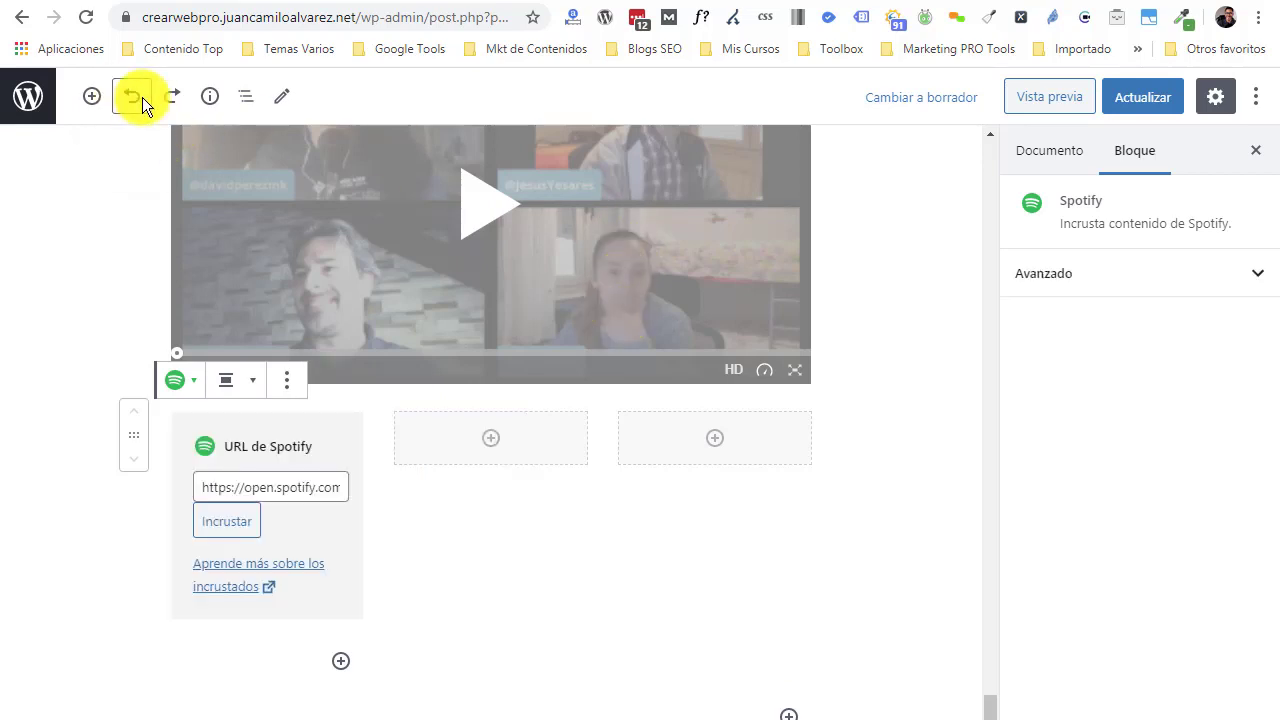
click(142, 97)
click(142, 97)
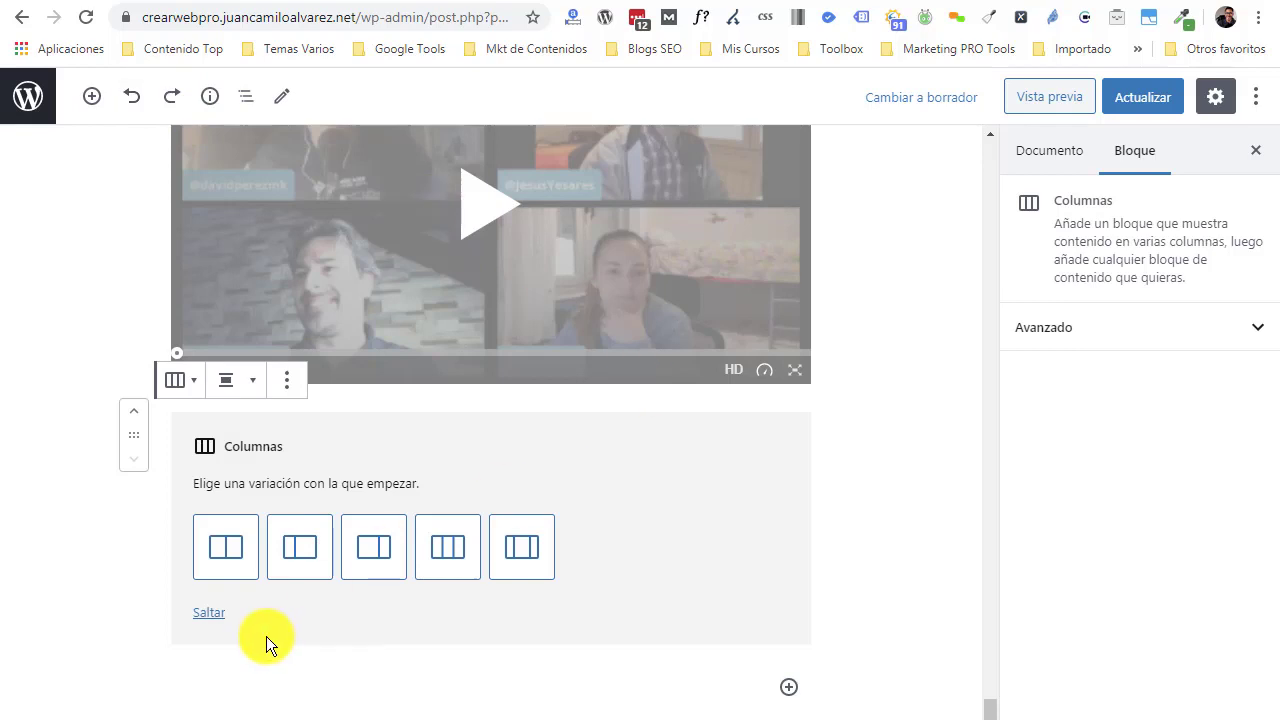
Step: Choose the layout with two equal columns and insert a Spotify embed block with an empty URL in the first column
click(226, 547)
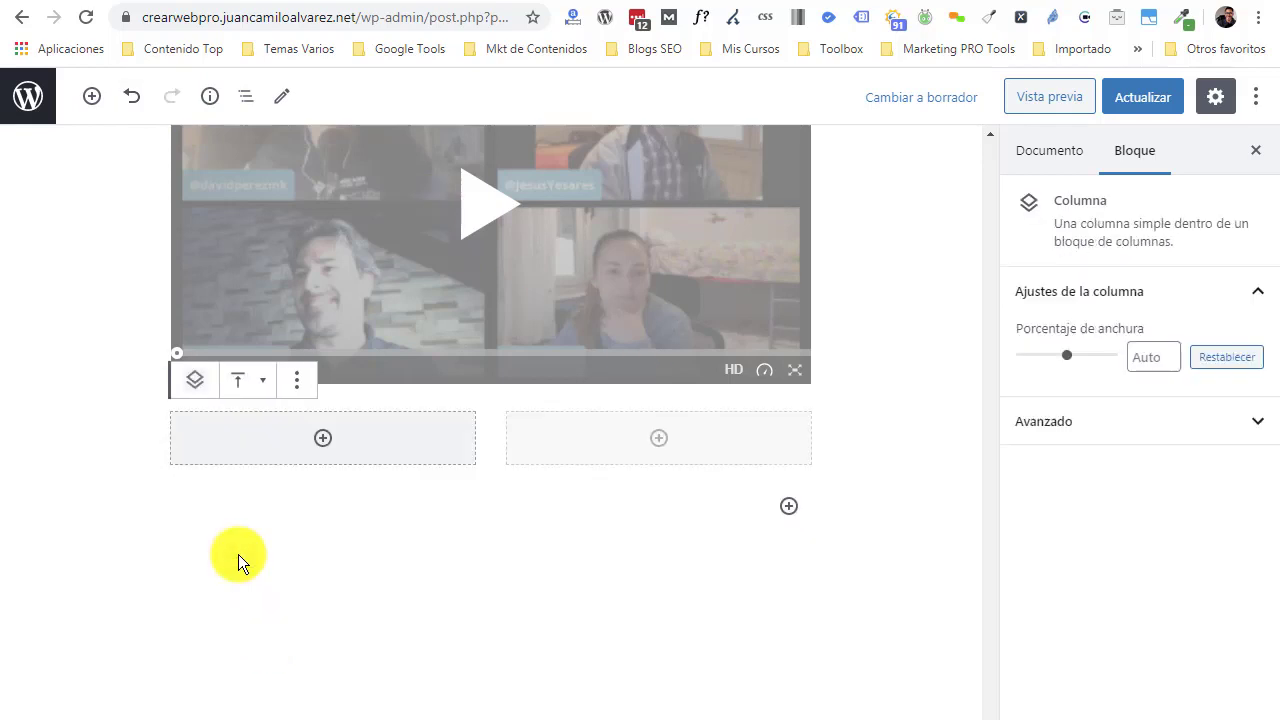
click(323, 437)
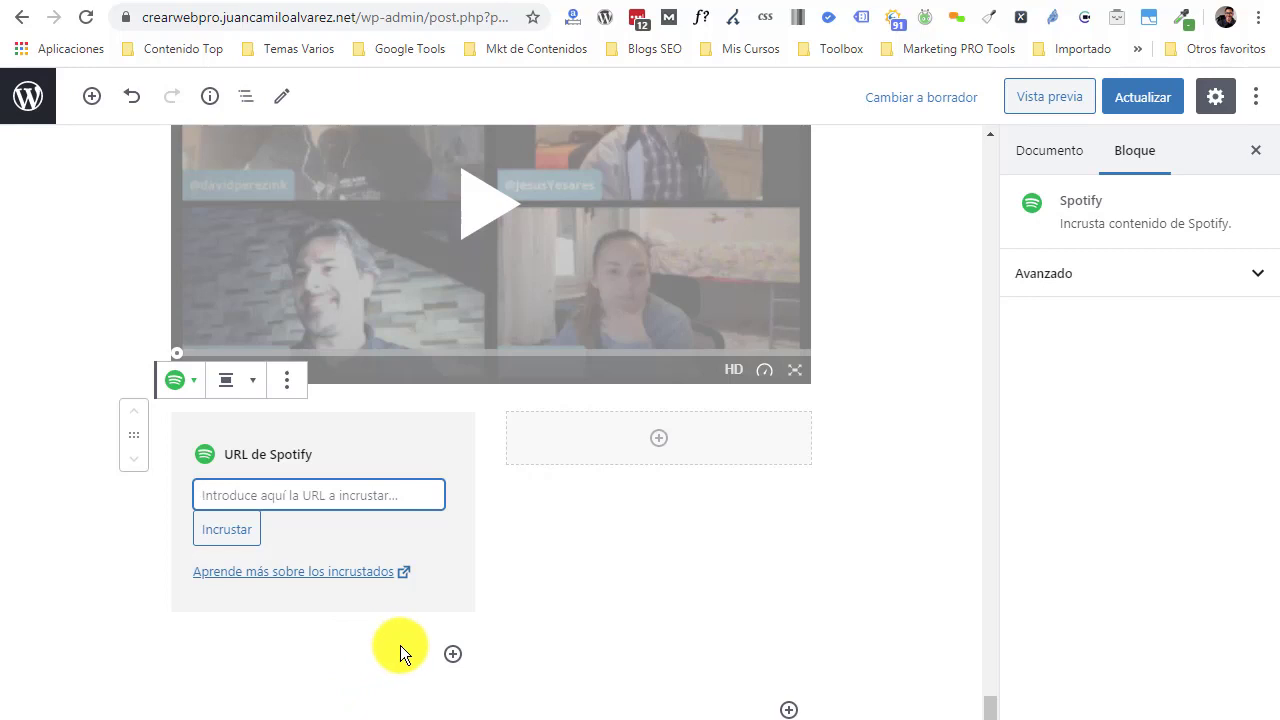
key(ctrl+v)
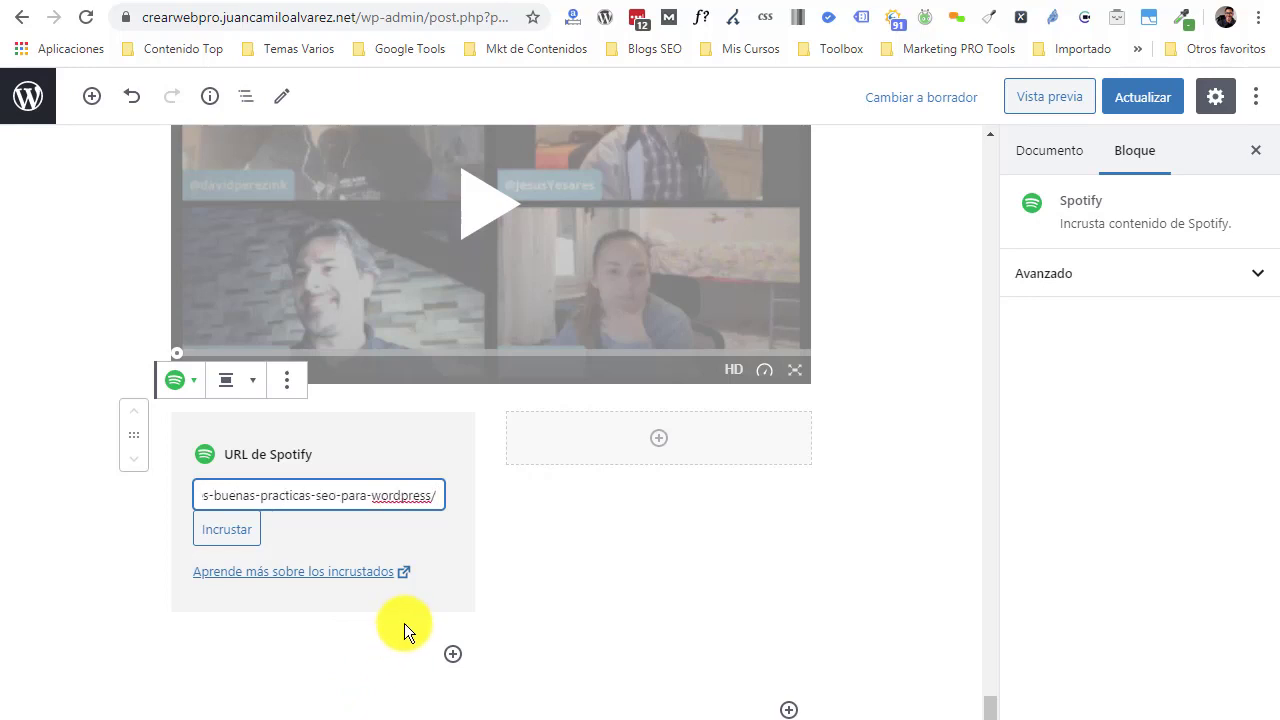
key(ctrl+a)
key(BackSpace)
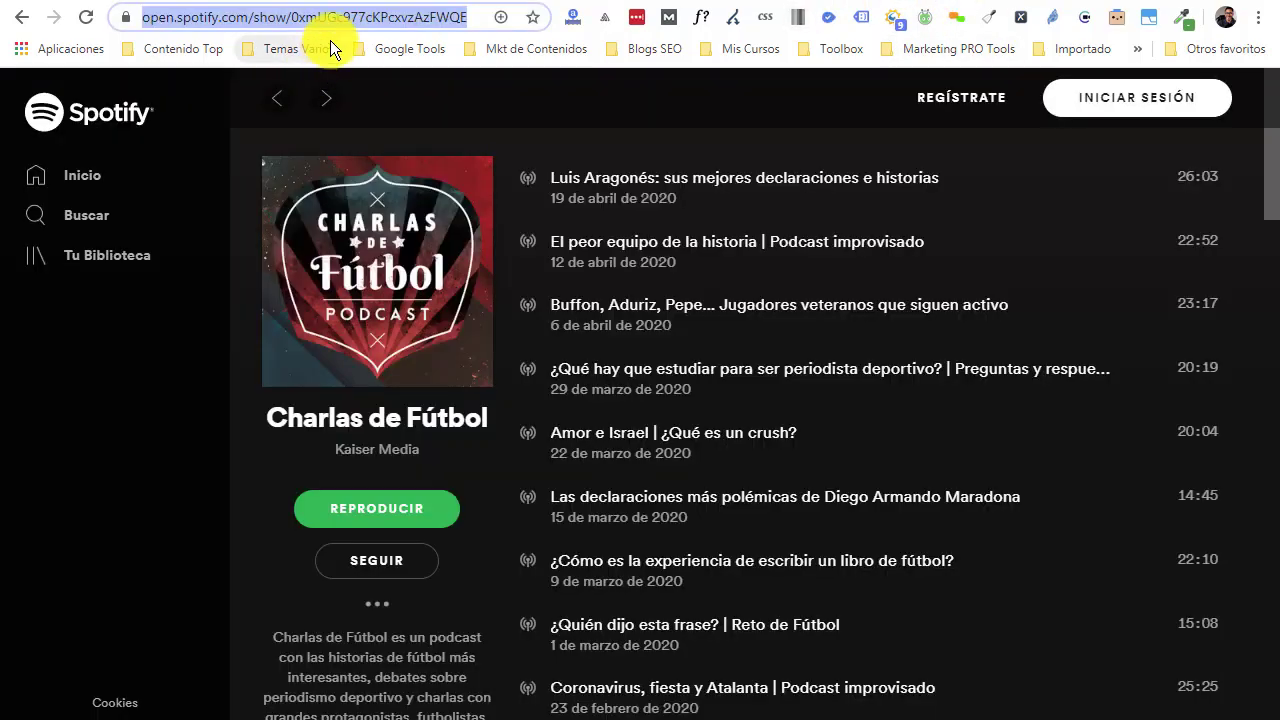
Step: Copy the address of the Spotify show "Charlas de Fútbol" and embed it in the first column's Spotify block
click(333, 17)
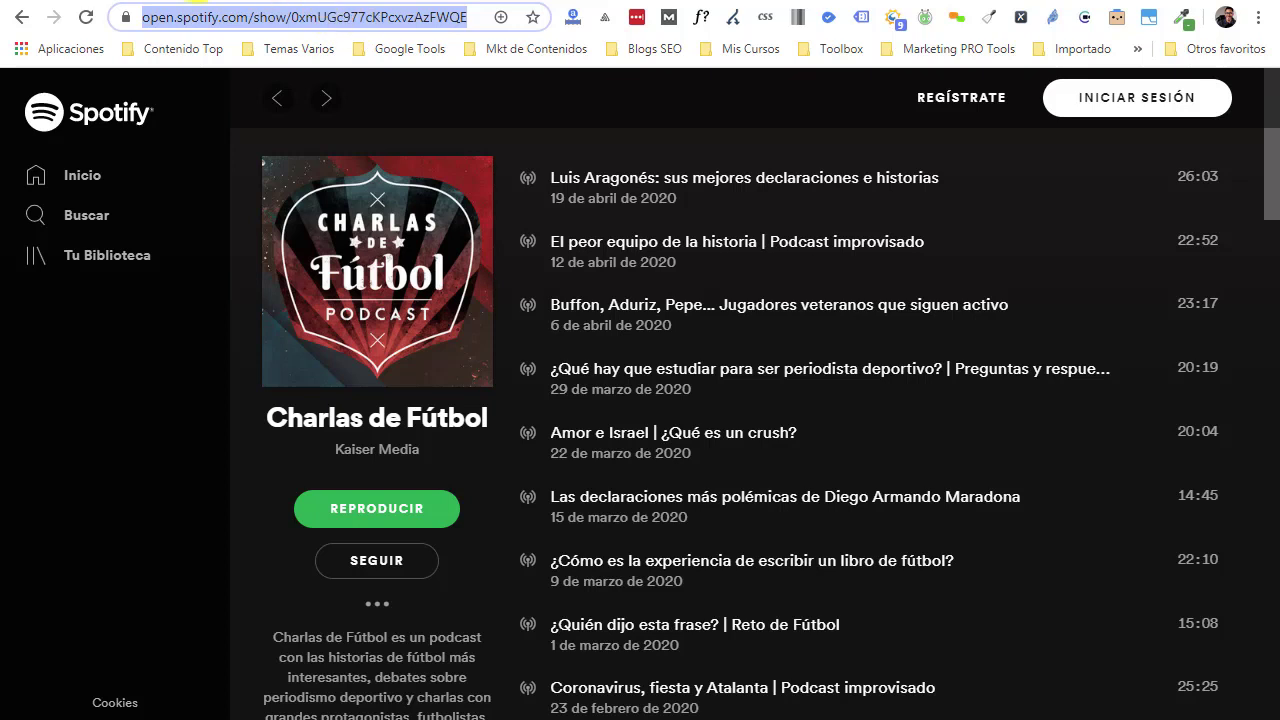
click(212, 1)
text(https://open.spotify.com/show/0xmUGc977cKPcxvzAzFWQE)
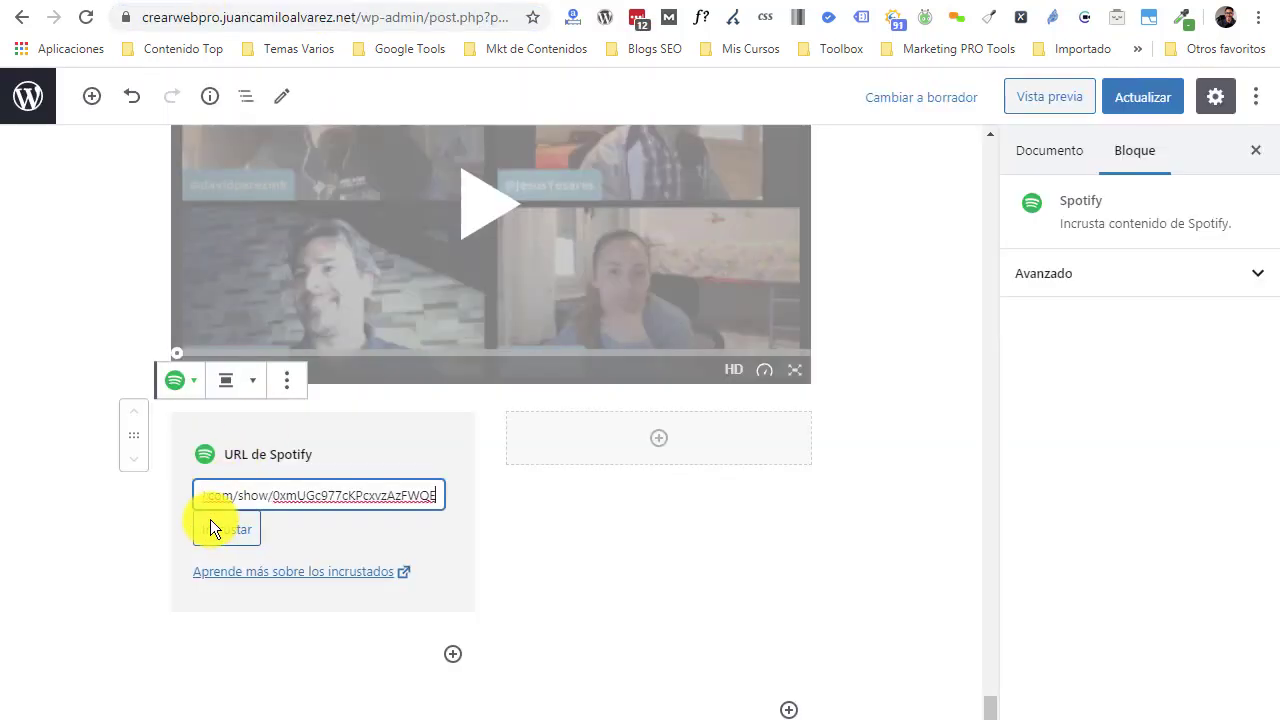
click(229, 536)
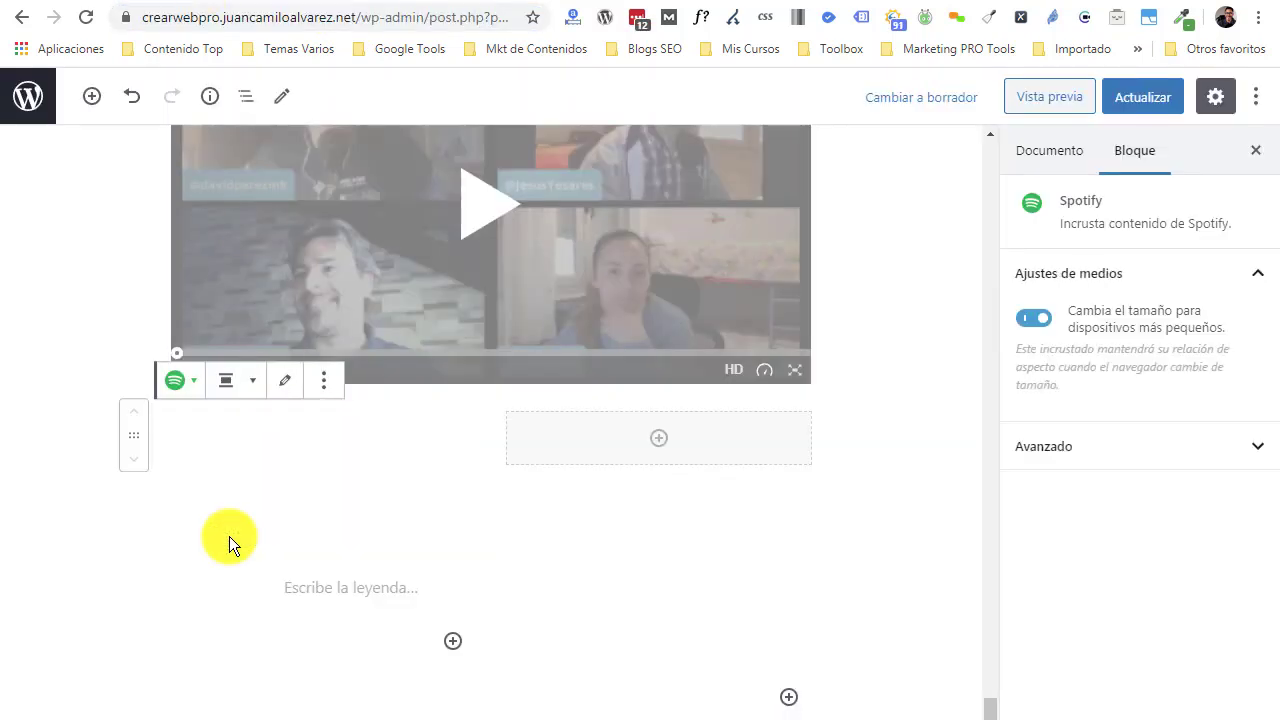
Step: Preview the post, examine how the Spotify player fits in the first of the two columns, and return to the editor
click(1031, 96)
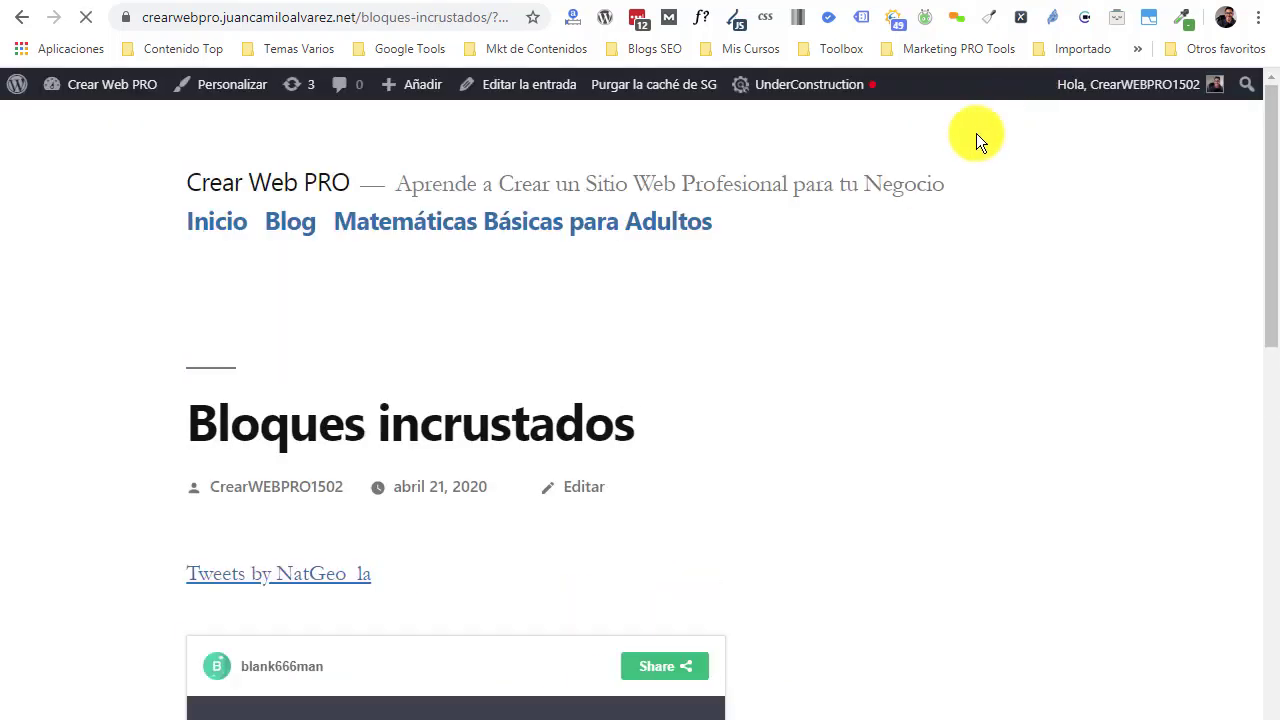
scroll(929, 308, down, 15)
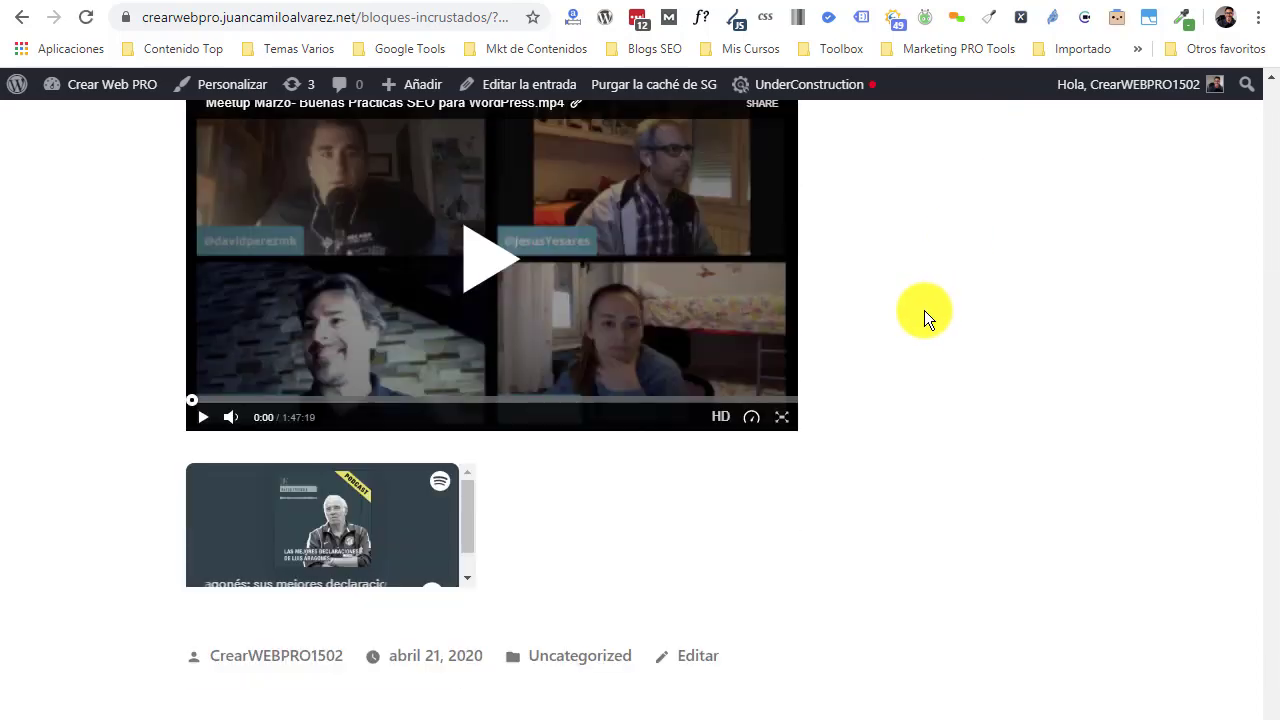
scroll(924, 310, down, 1)
mouse_move(470, 432)
mouse_down()
mouse_move(474, 488)
mouse_move(466, 411)
mouse_up()
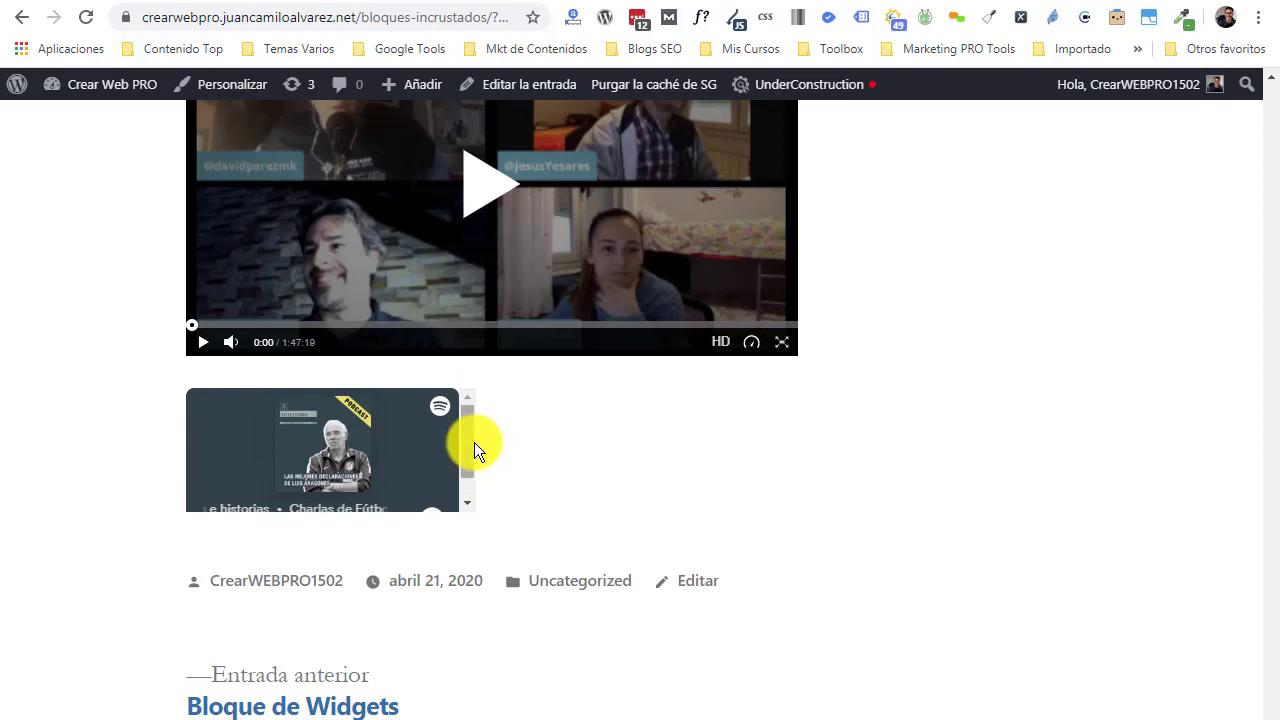
scroll(472, 457, down, 1)
scroll(516, 482, up, 3)
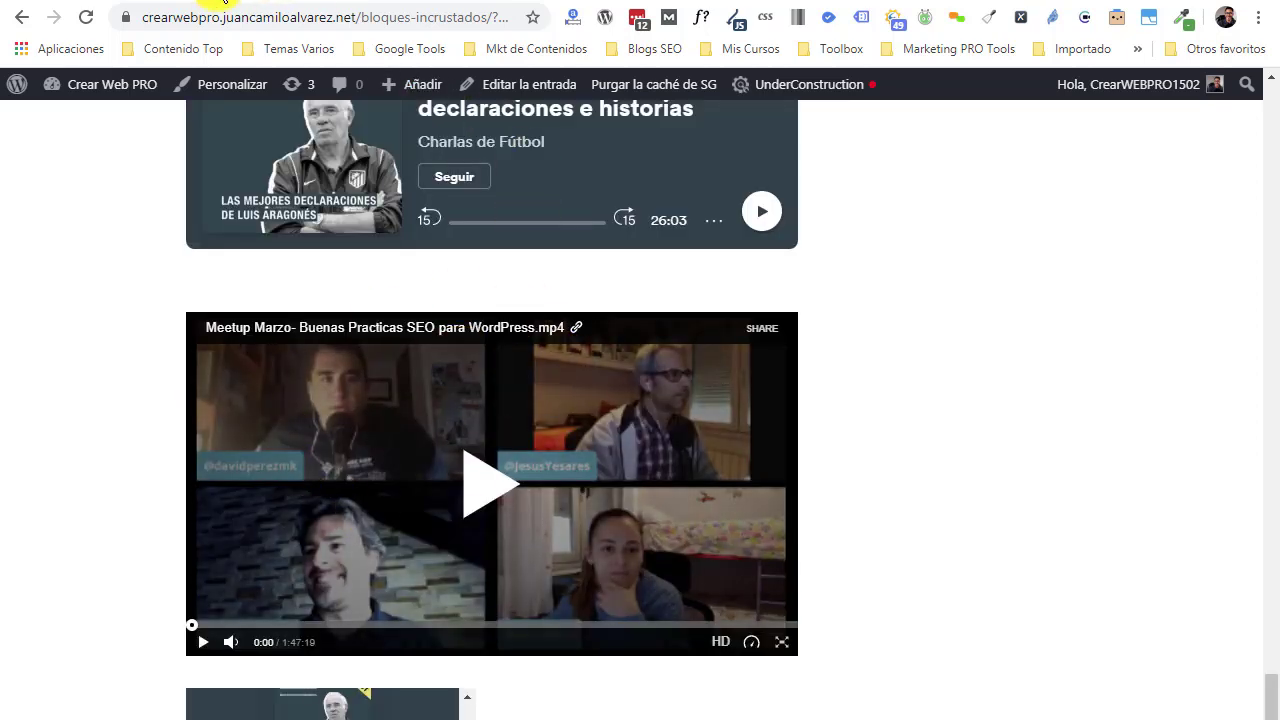
click(225, 1)
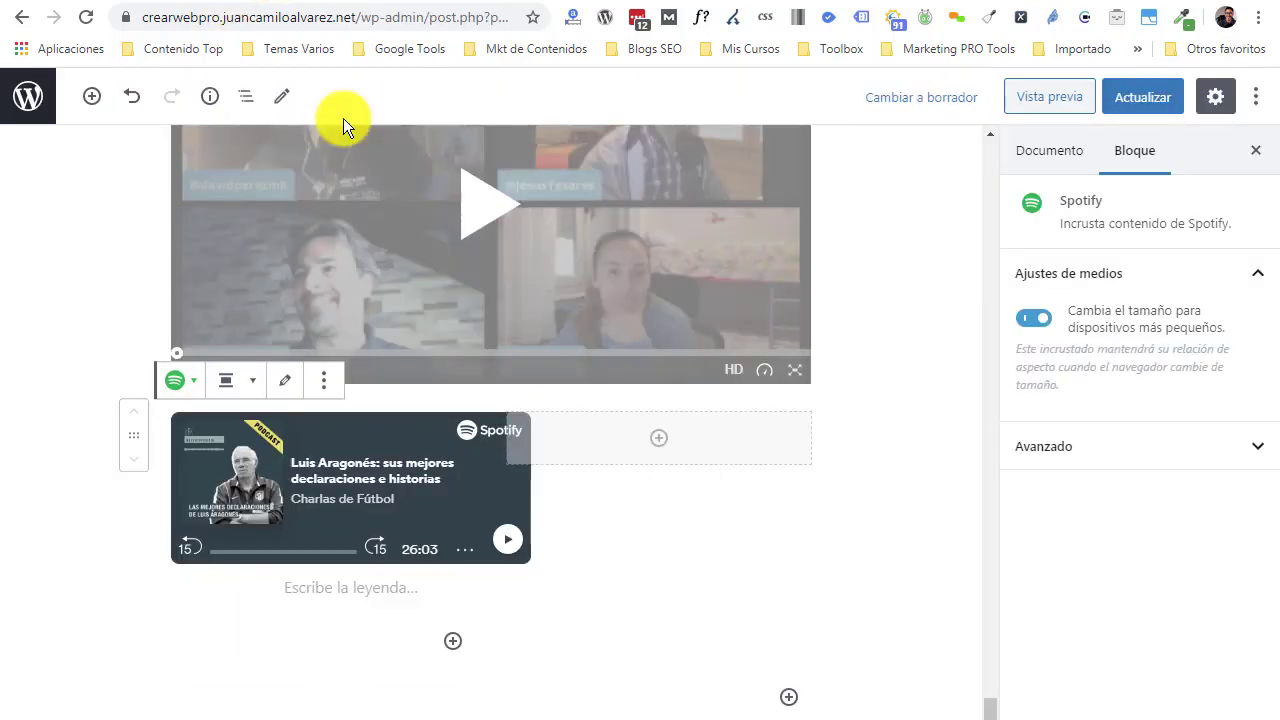
Step: Remove the Spotify block from the first column and update the post
click(323, 380)
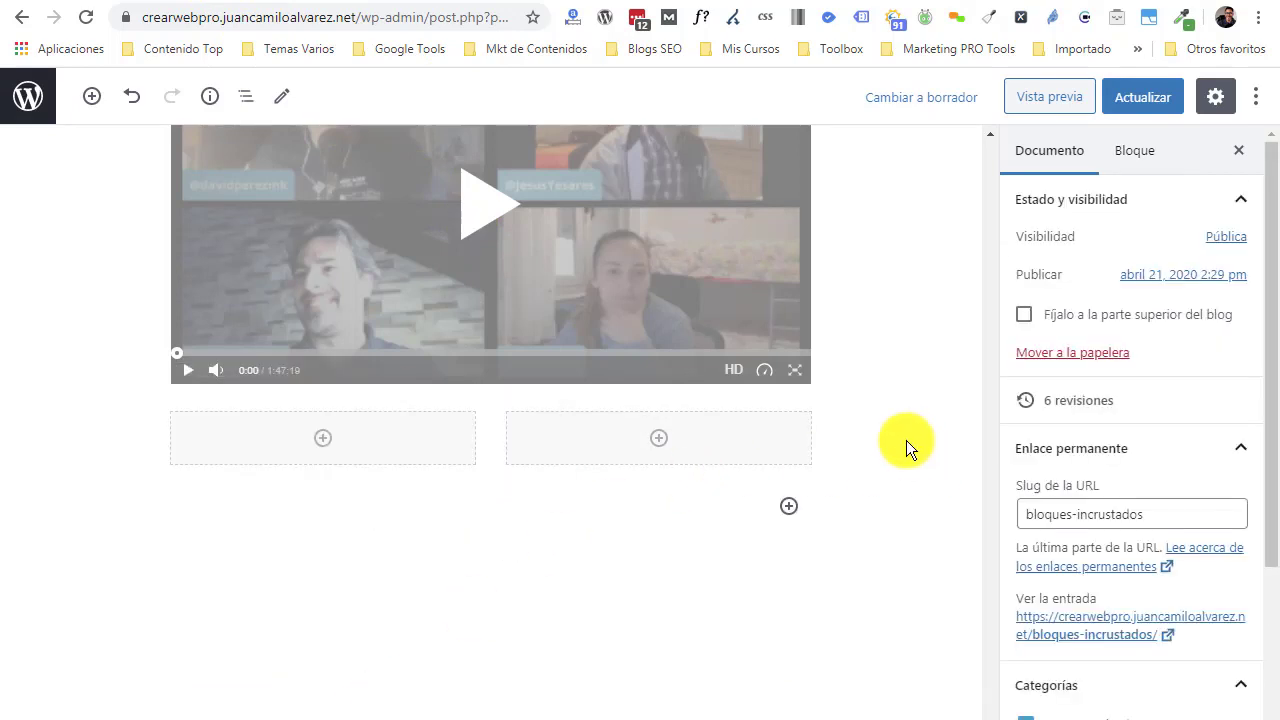
scroll(906, 445, up, 3)
click(1141, 96)
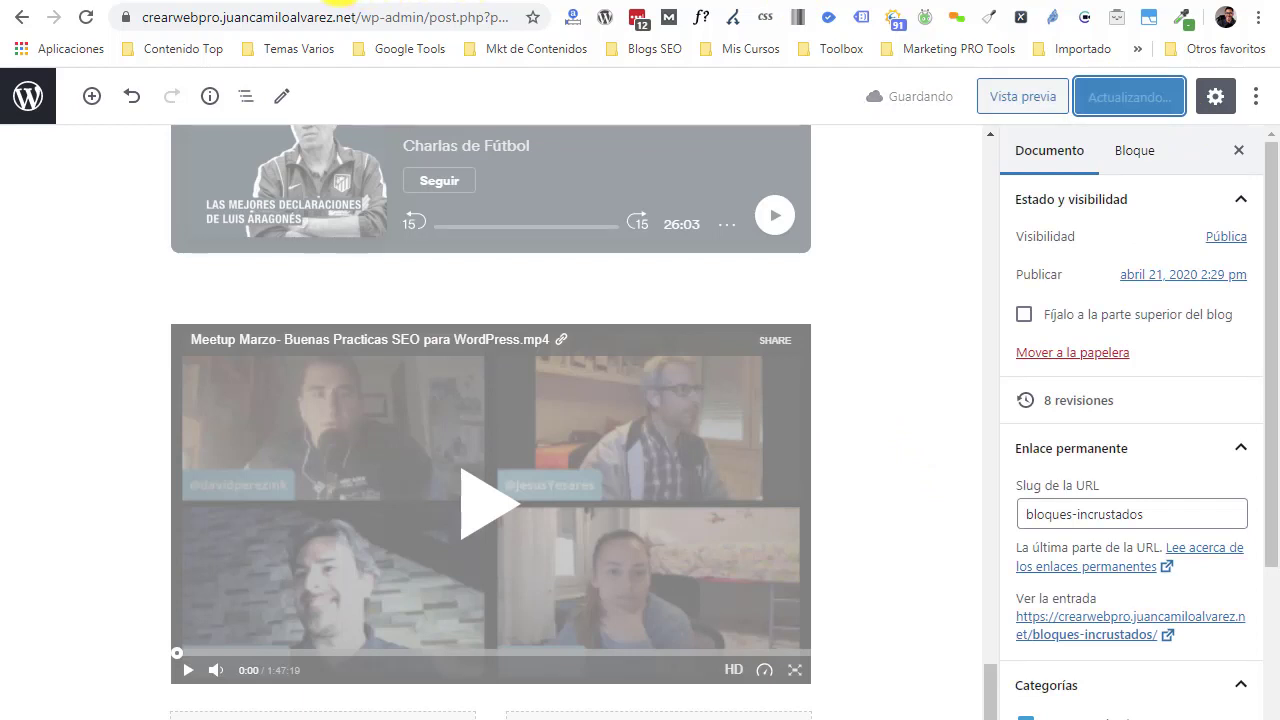
Step: Reload the post preview and review the embedded Twitter, SoundCloud, Spotify and WordPress.tv content
click(340, 2)
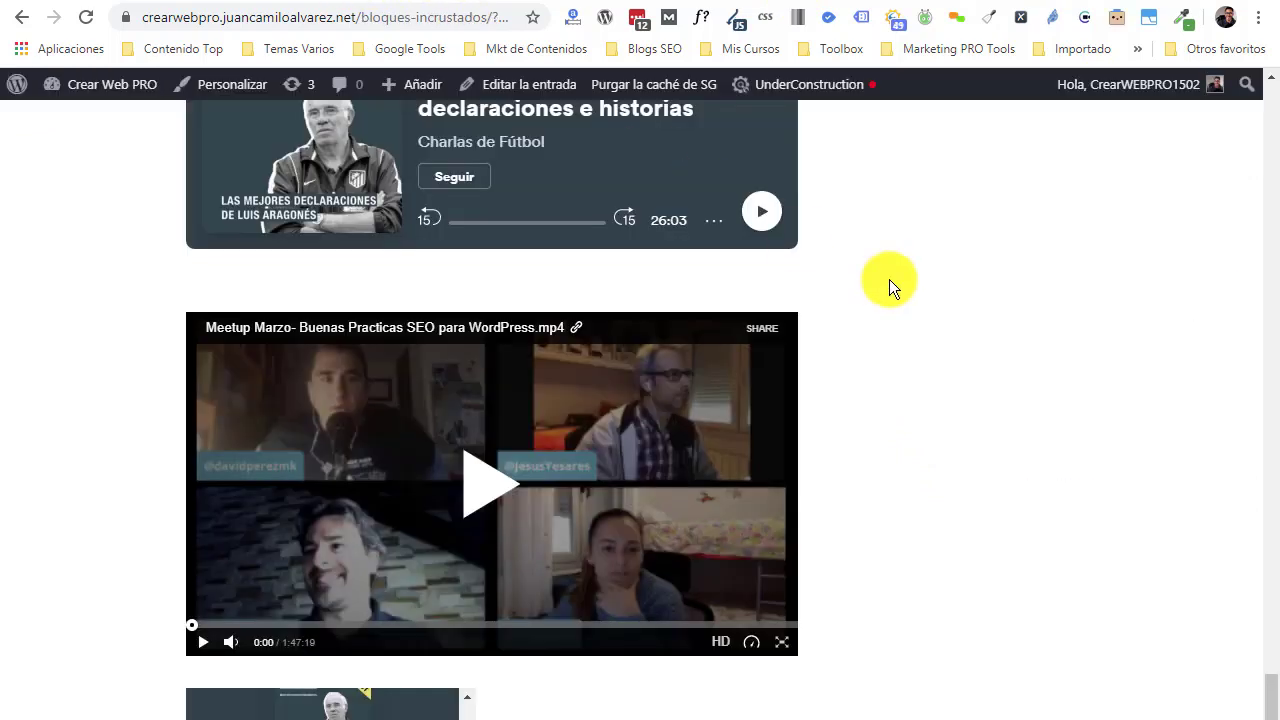
key(F5)
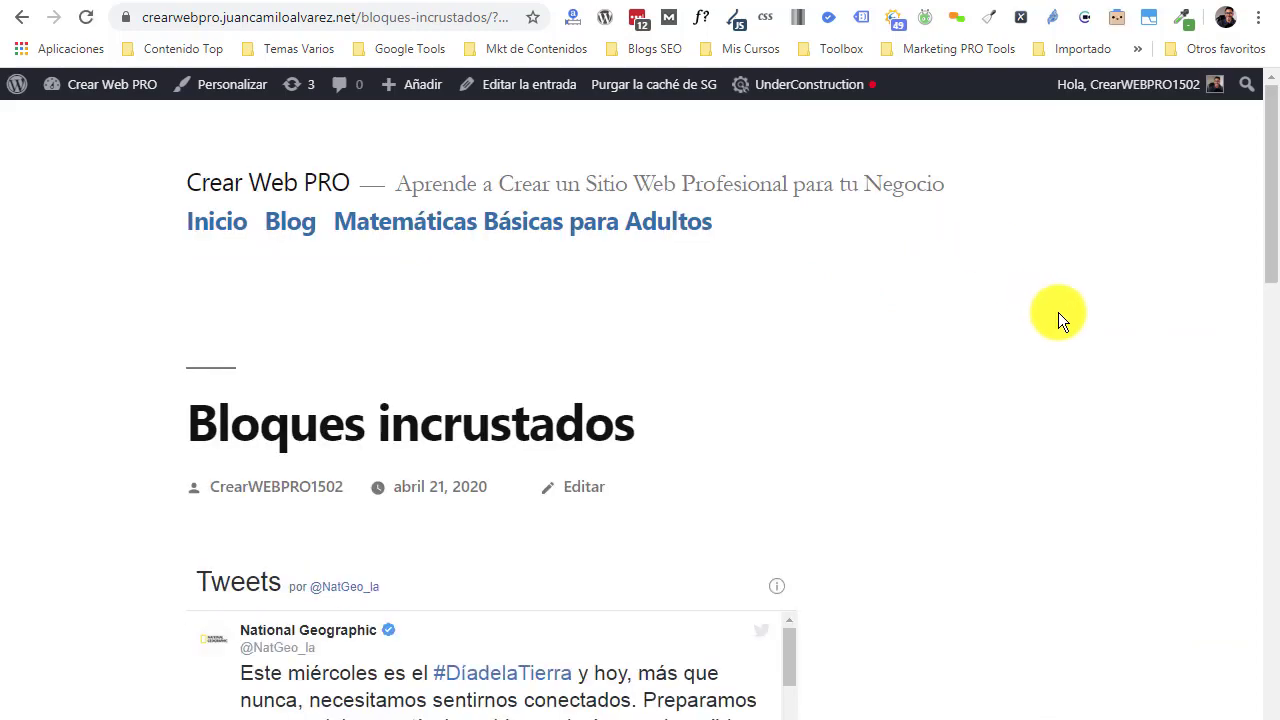
scroll(1050, 417, down, 10)
scroll(1050, 417, down, 7)
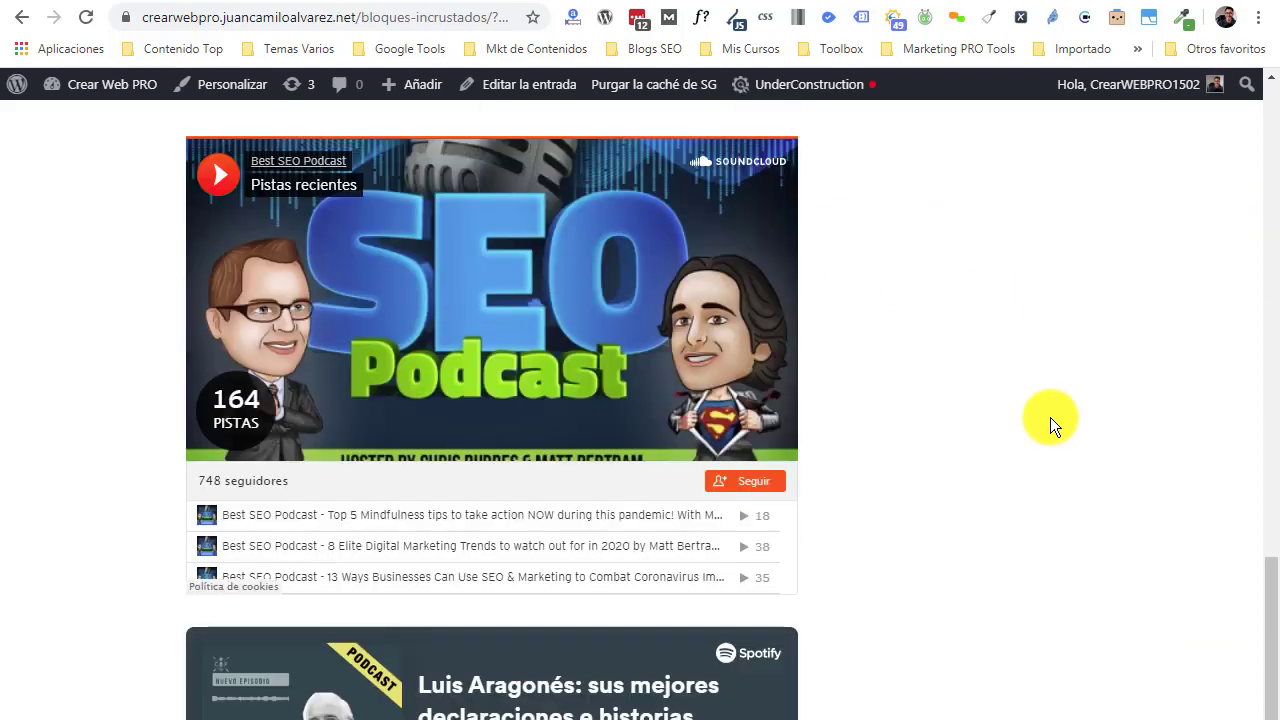
scroll(1050, 417, up, 2)
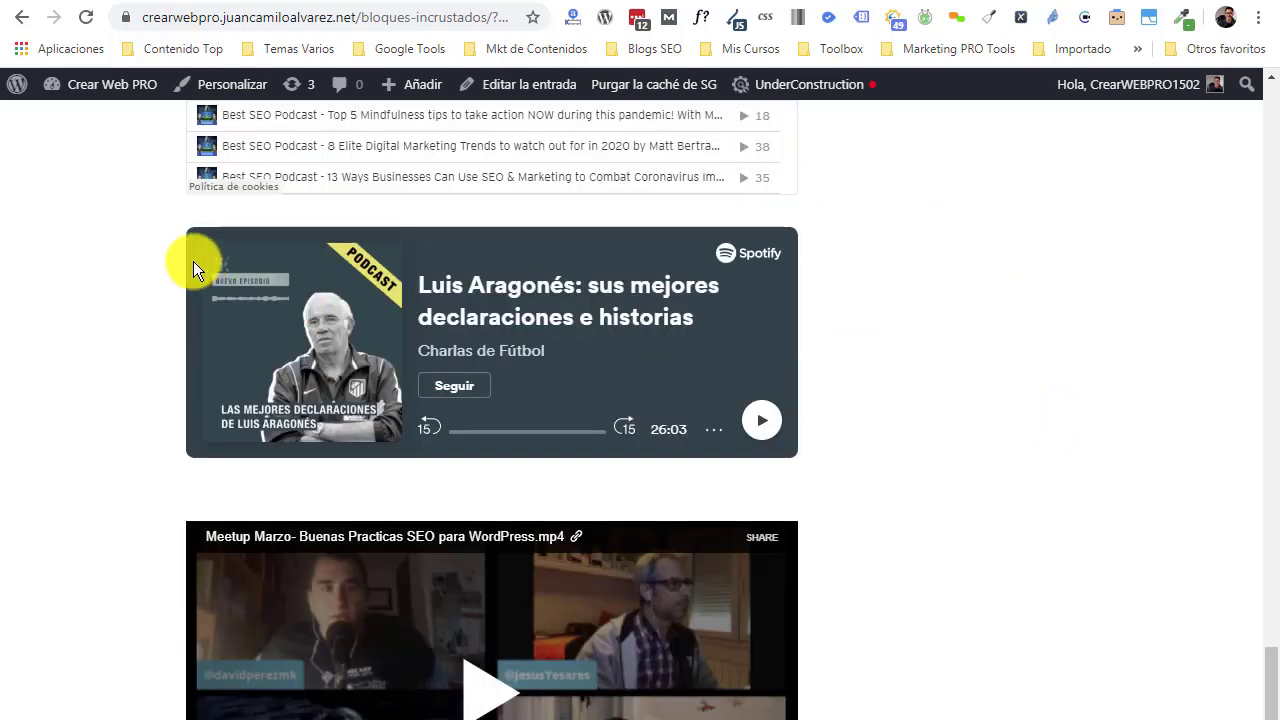